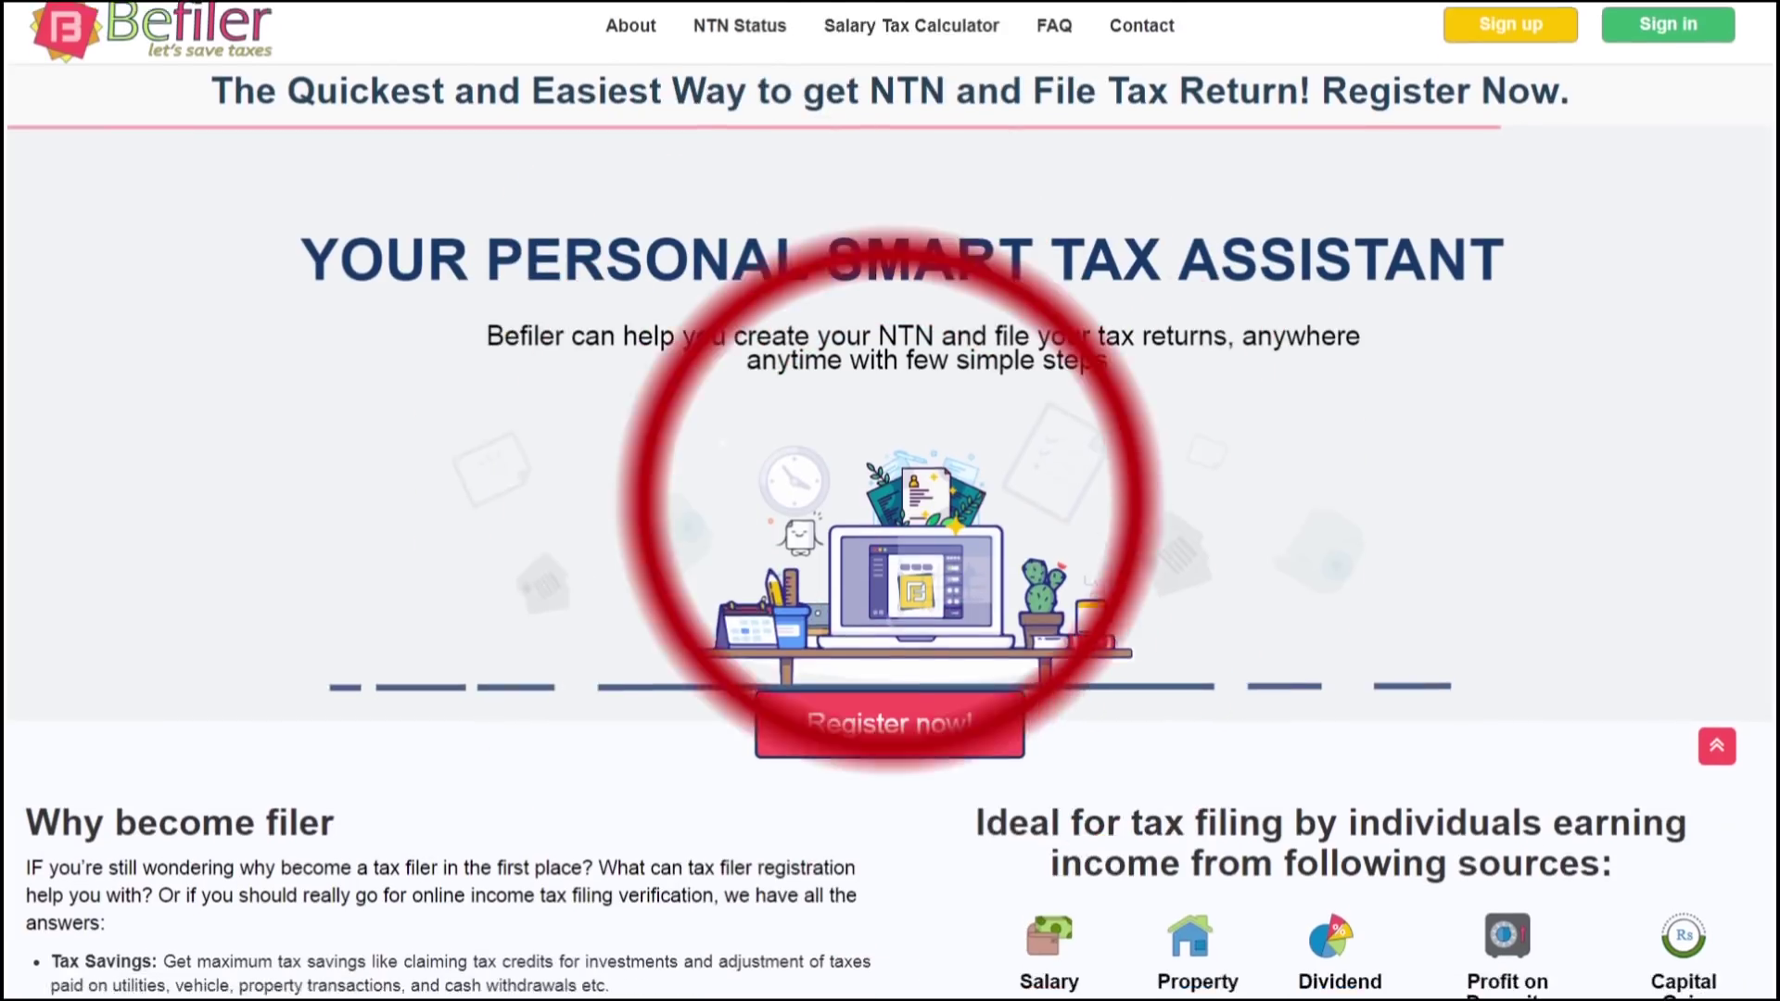
Scroll down the home page to the Salary Tax Calculator and contact footer
scroll(890, 501, down, 7)
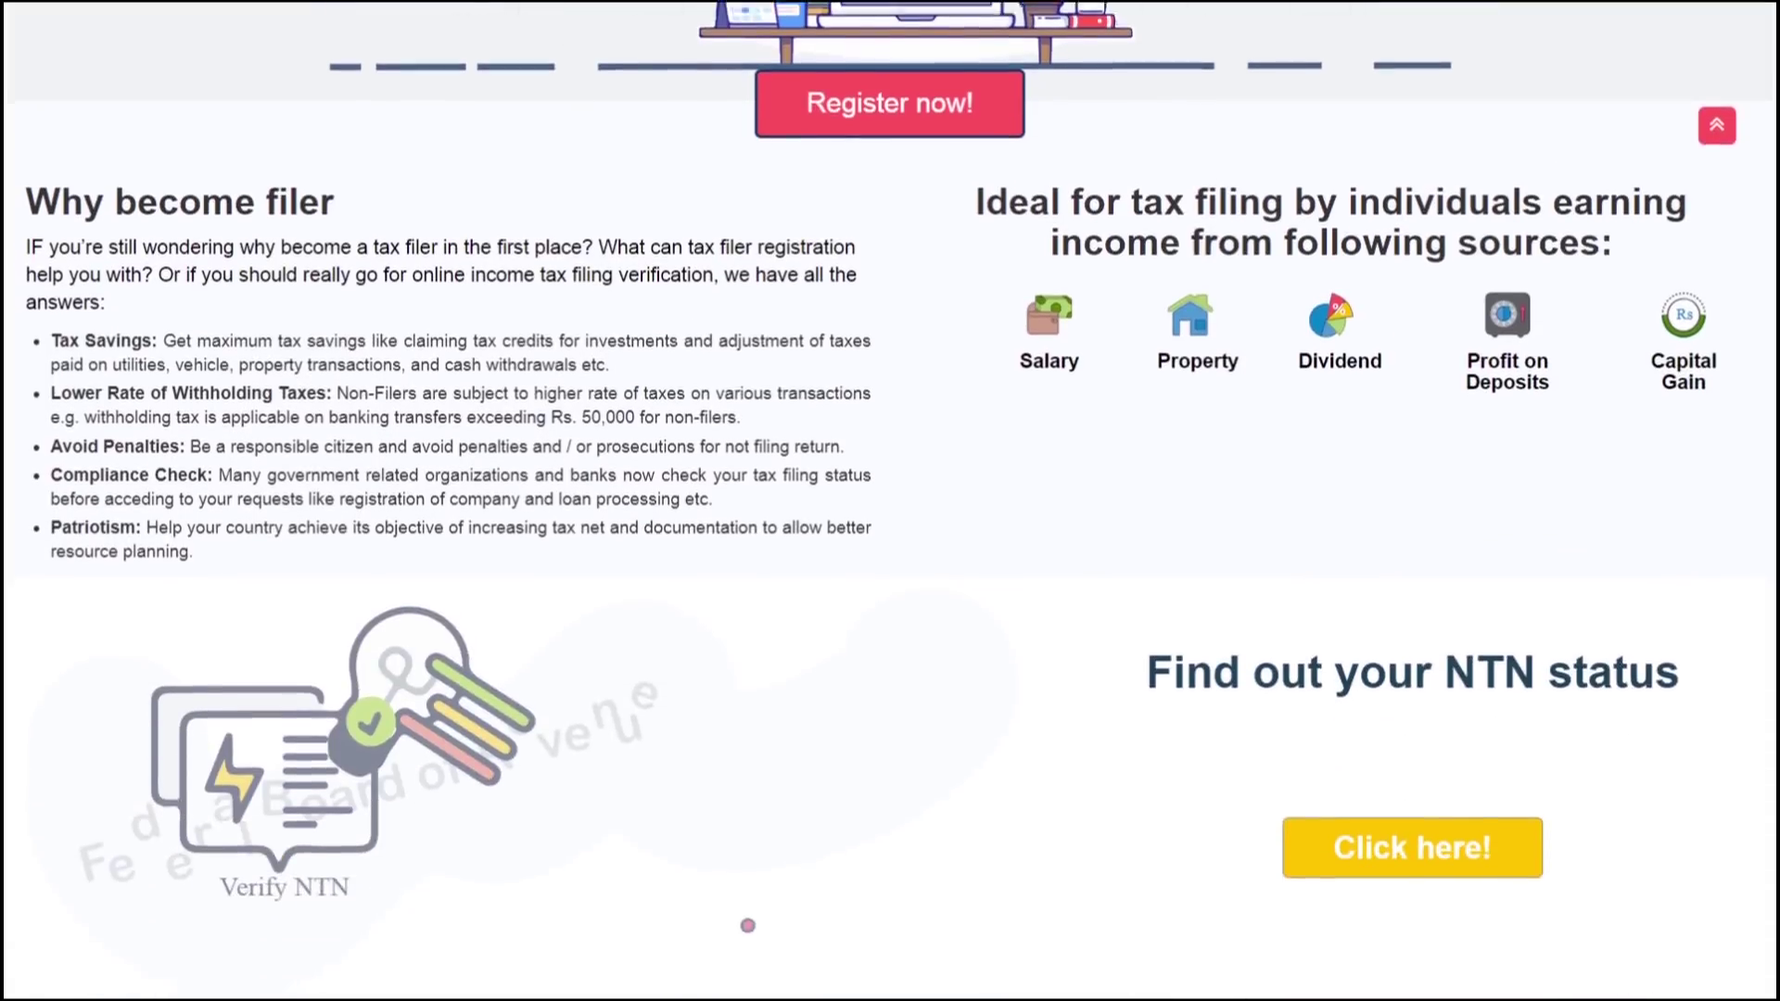
scroll(891, 501, down, 10)
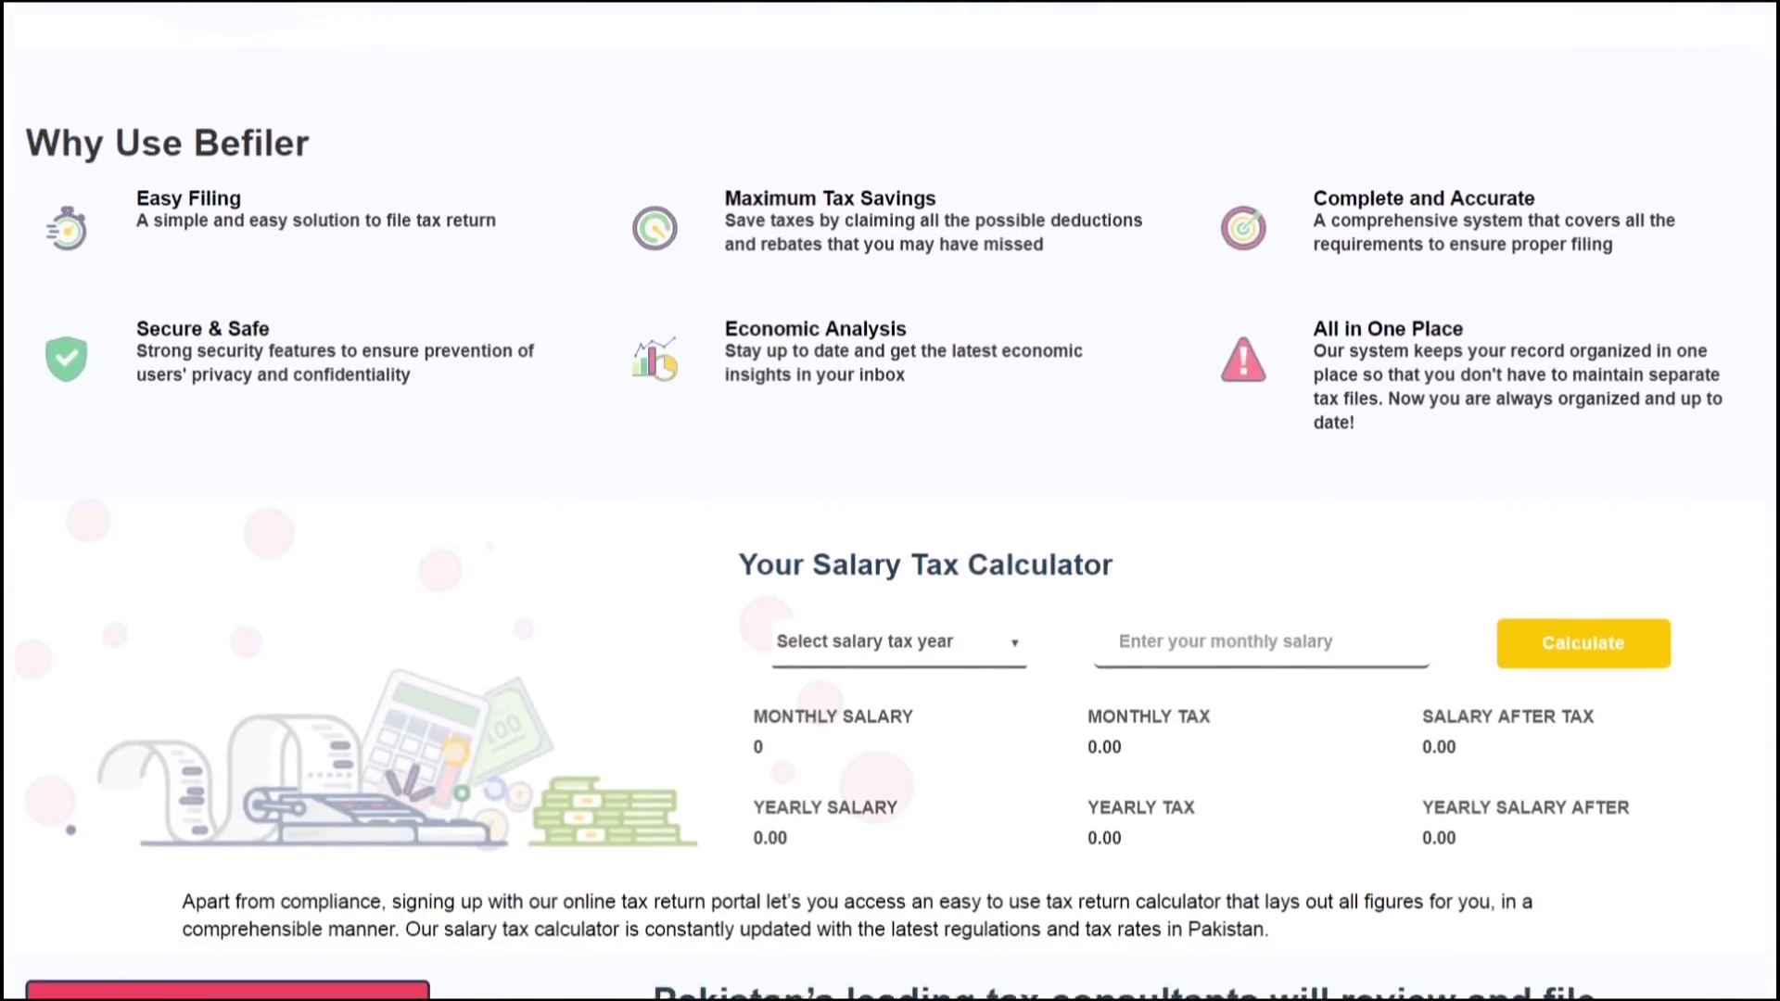
scroll(840, 941, down, 5)
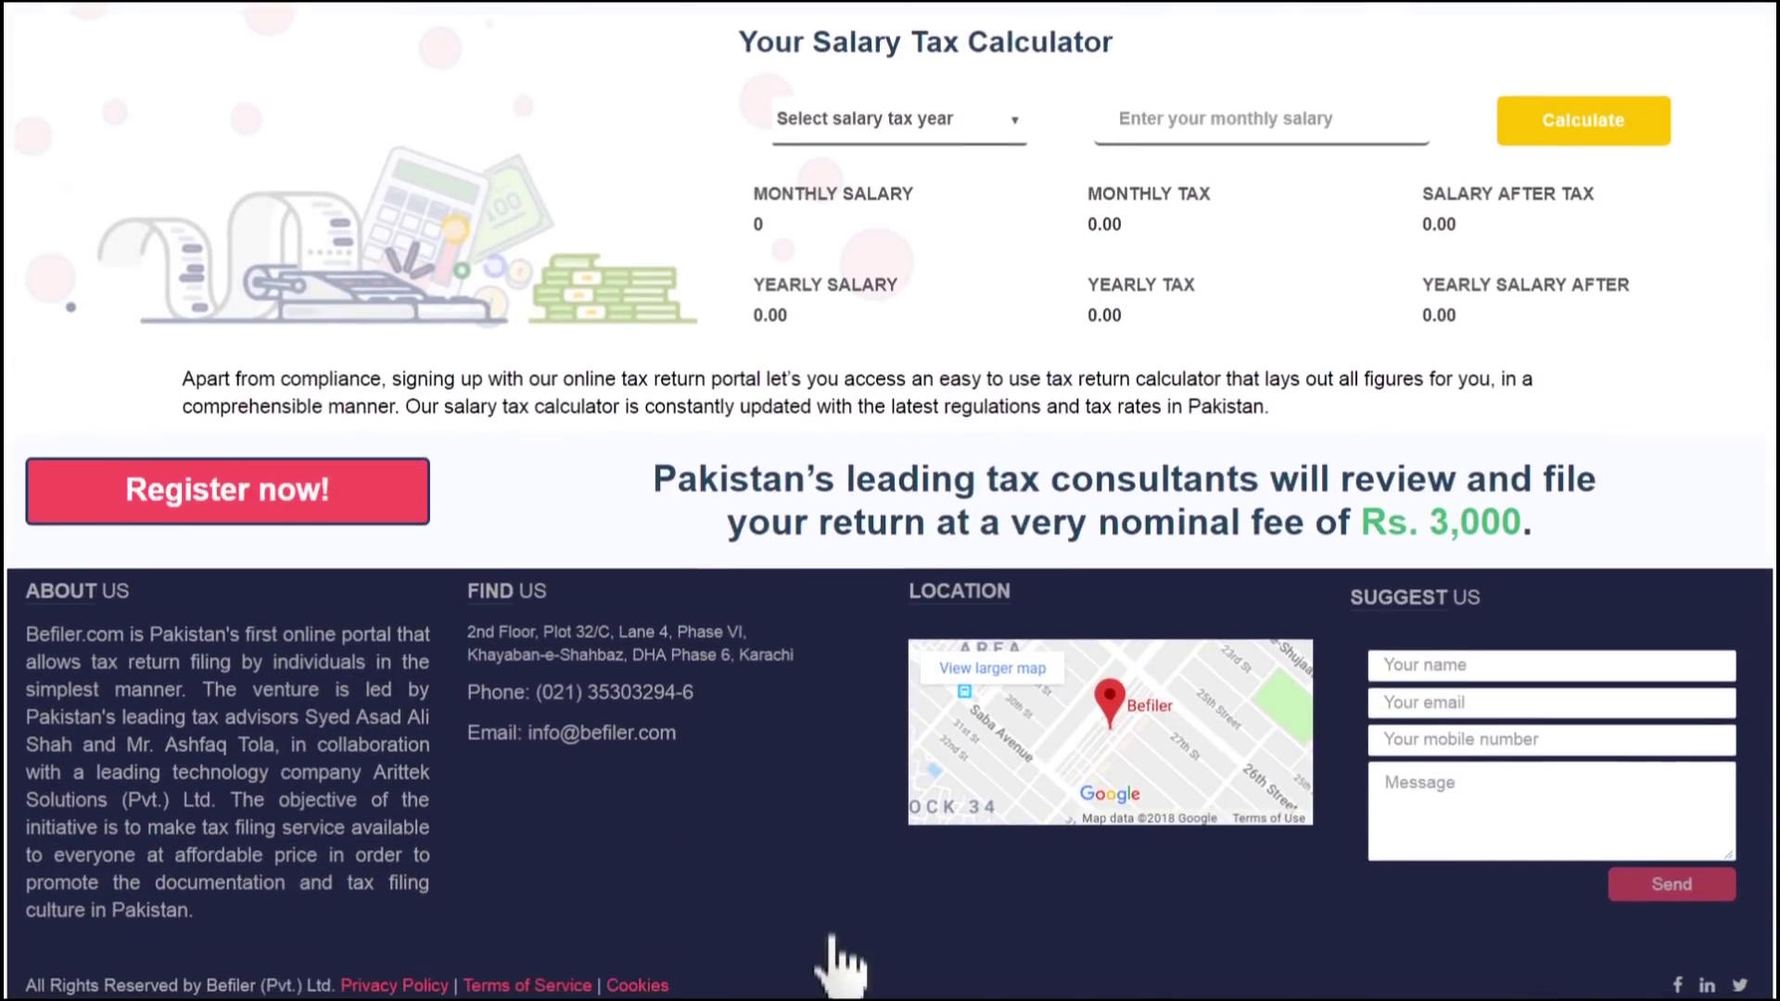
Register a new account with the user's CNIC, full name, e-mail and mobile number, passing the robot check
click(234, 484)
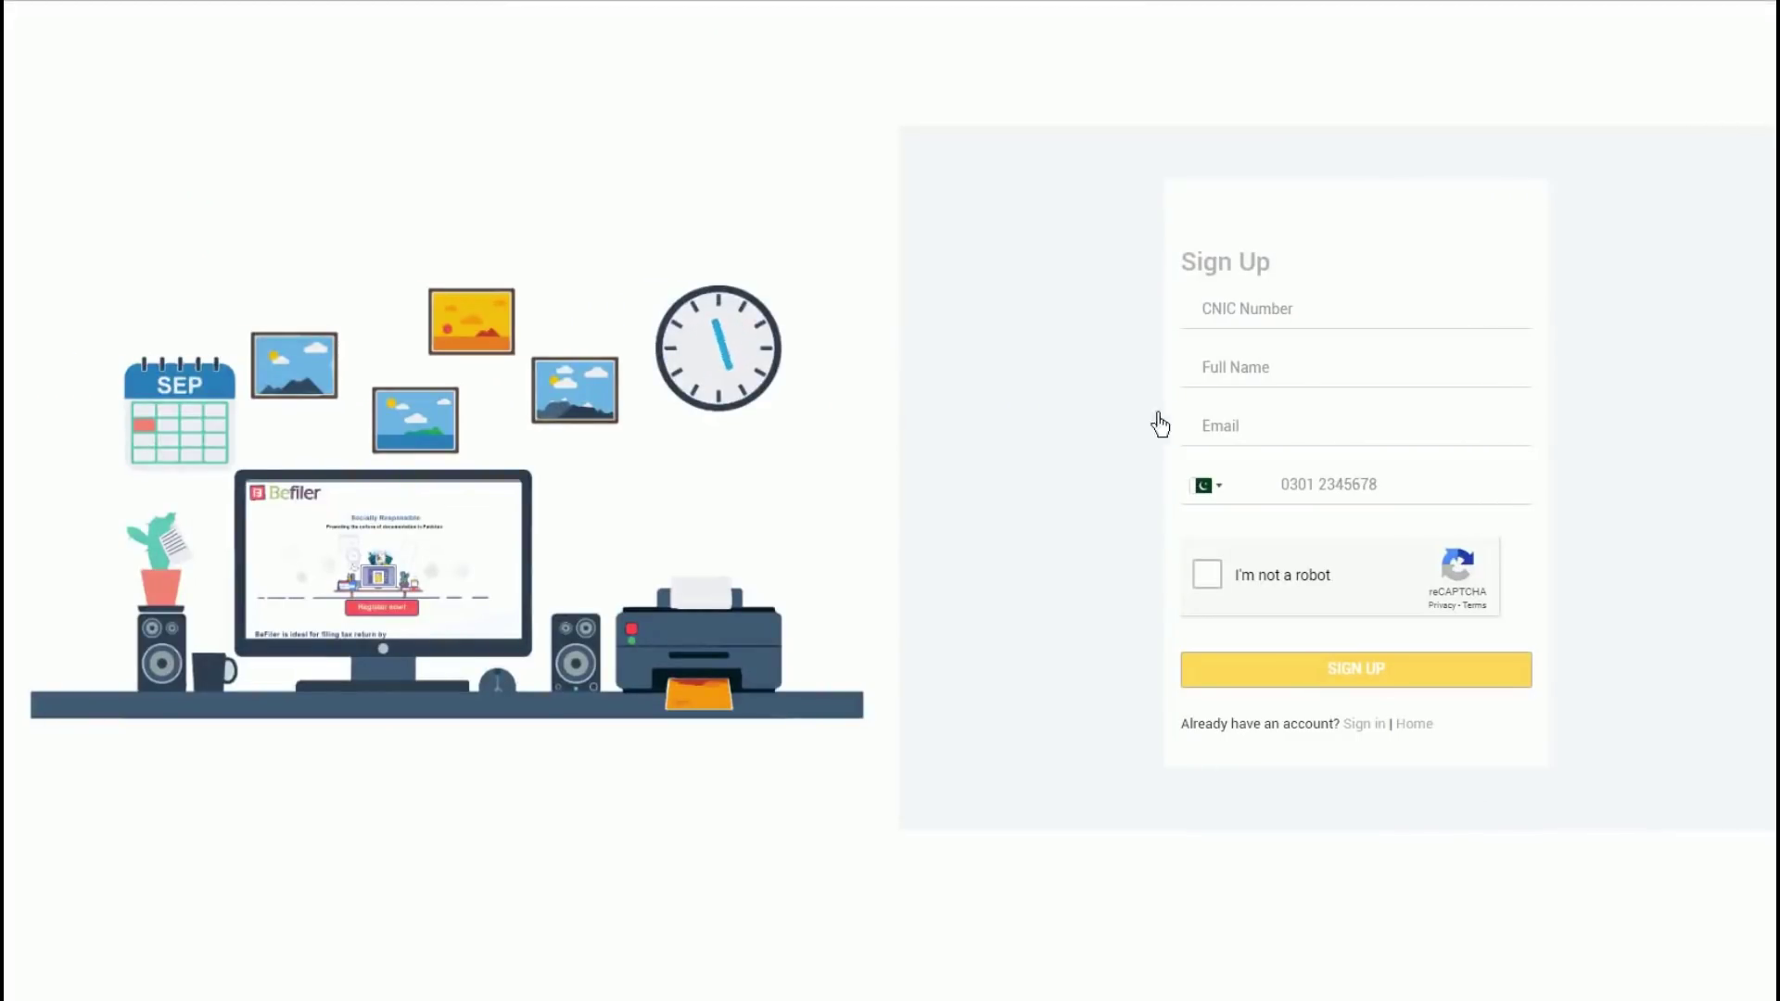
click(1256, 326)
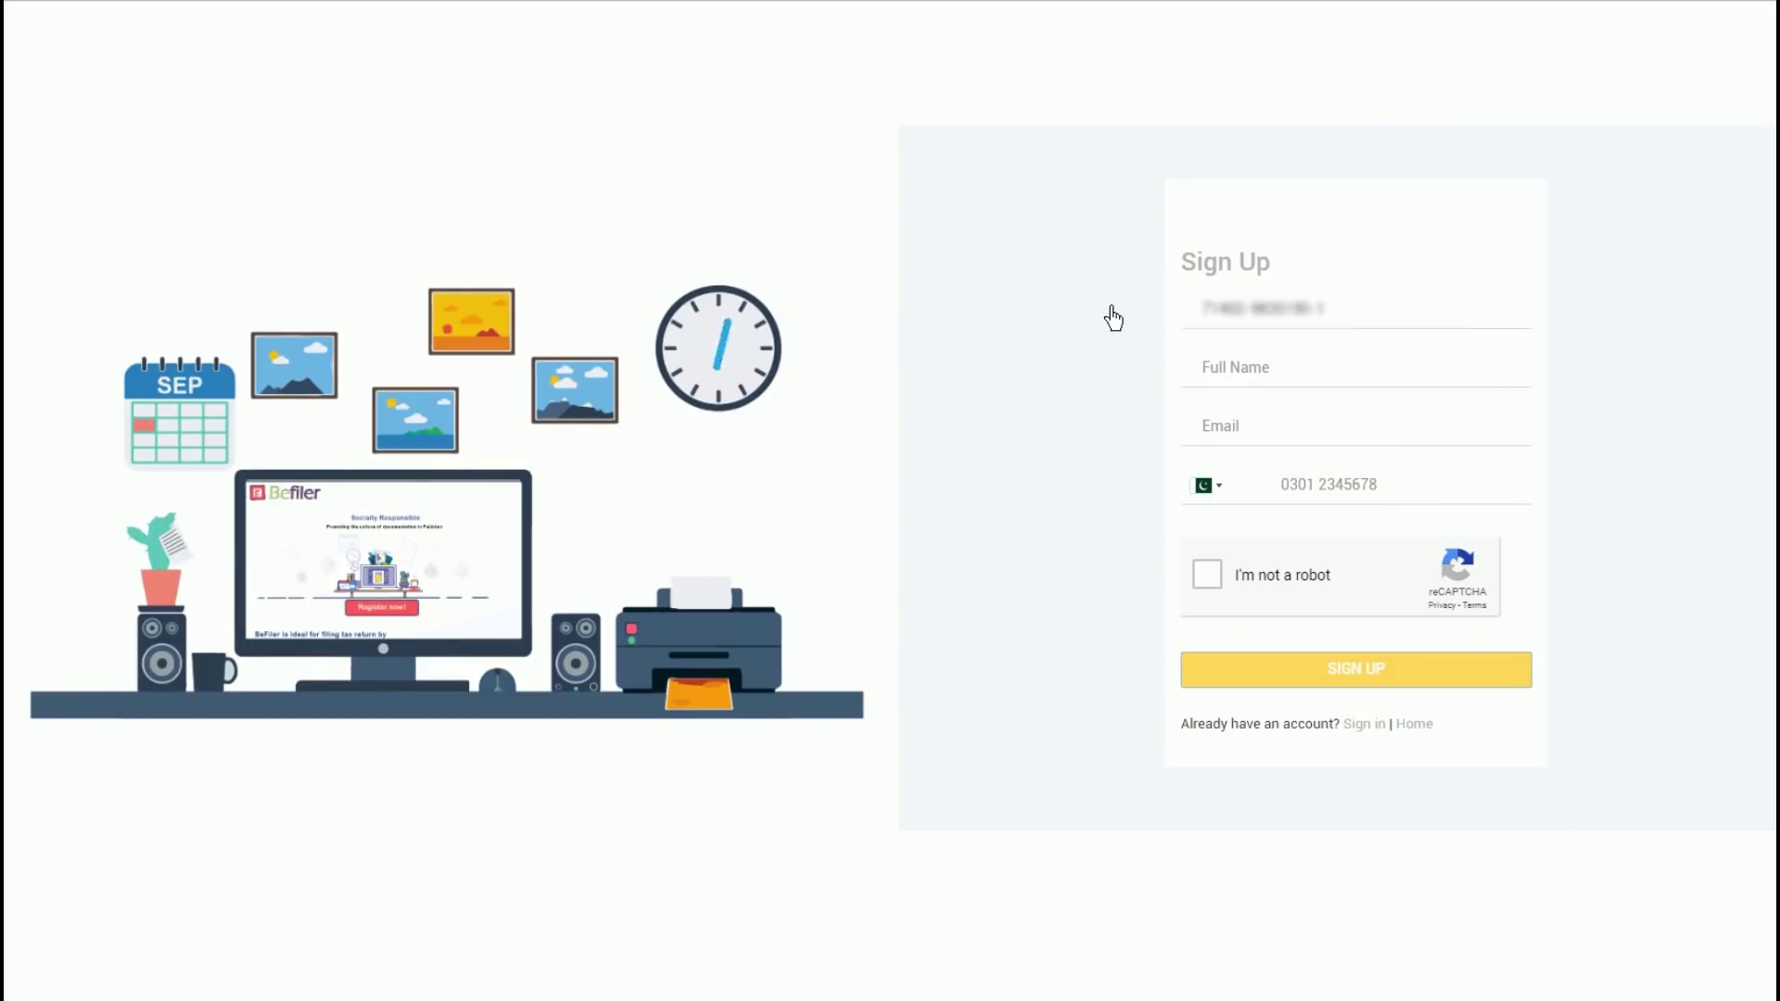
click(1245, 382)
click(1256, 436)
key(Tab)
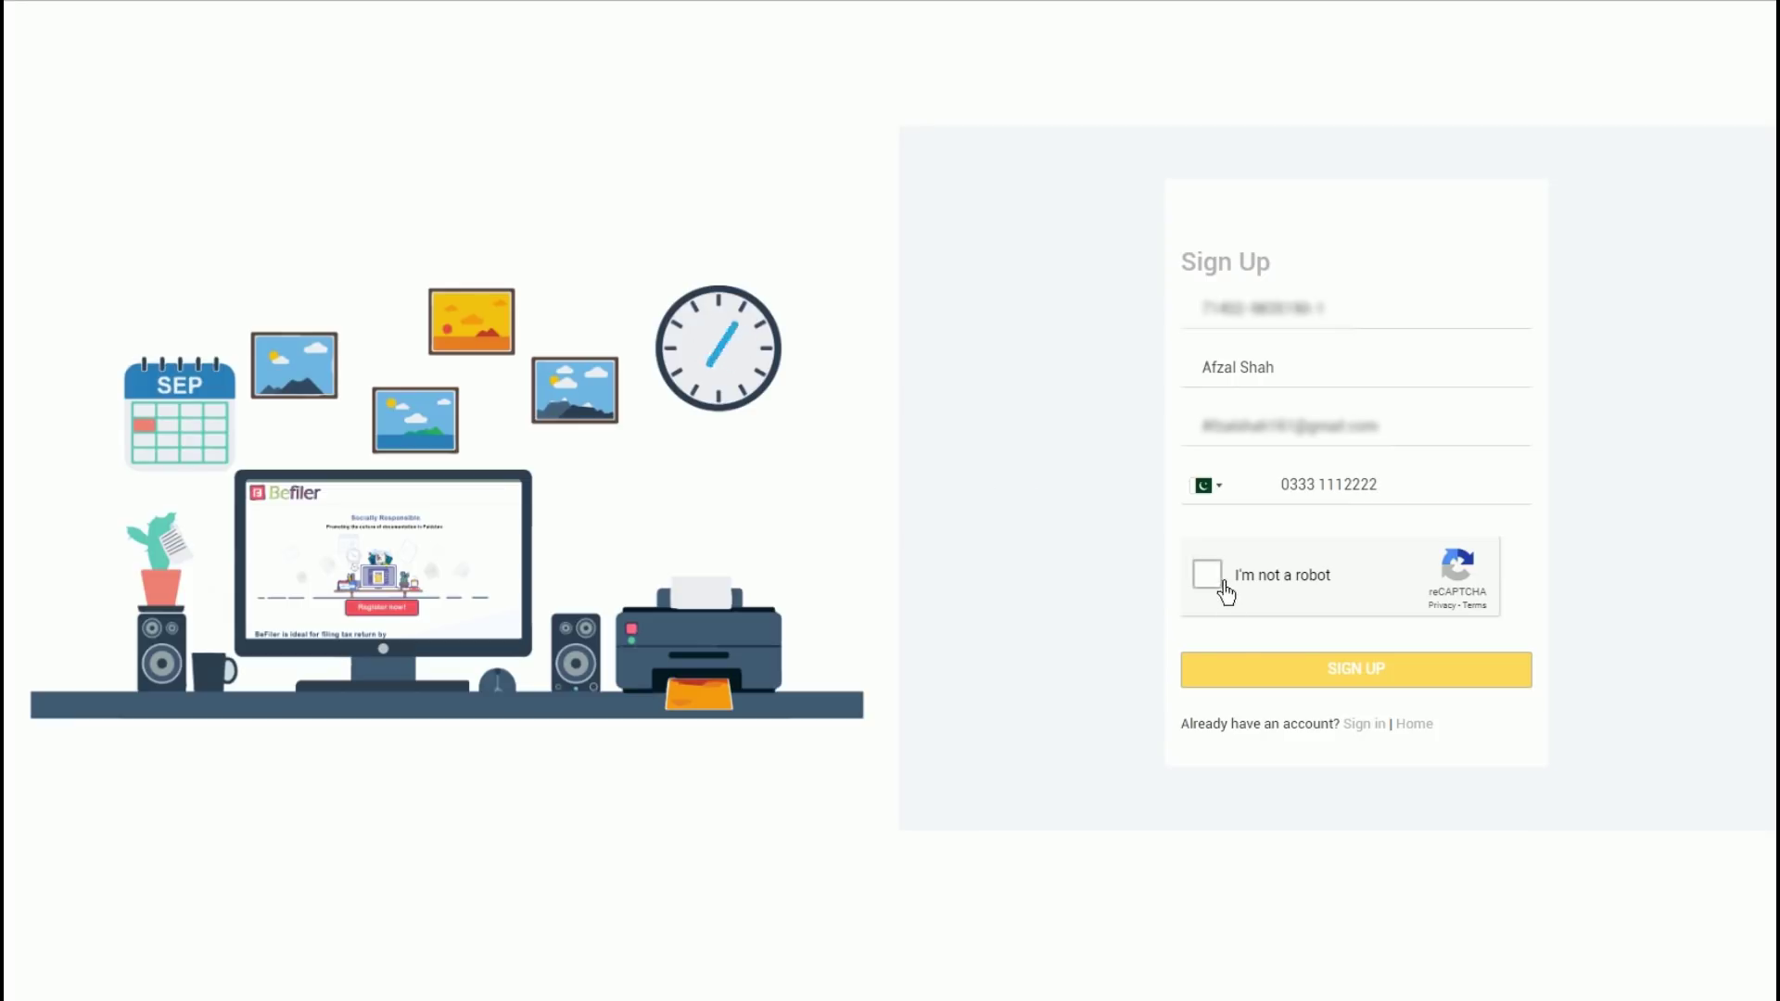
click(1207, 574)
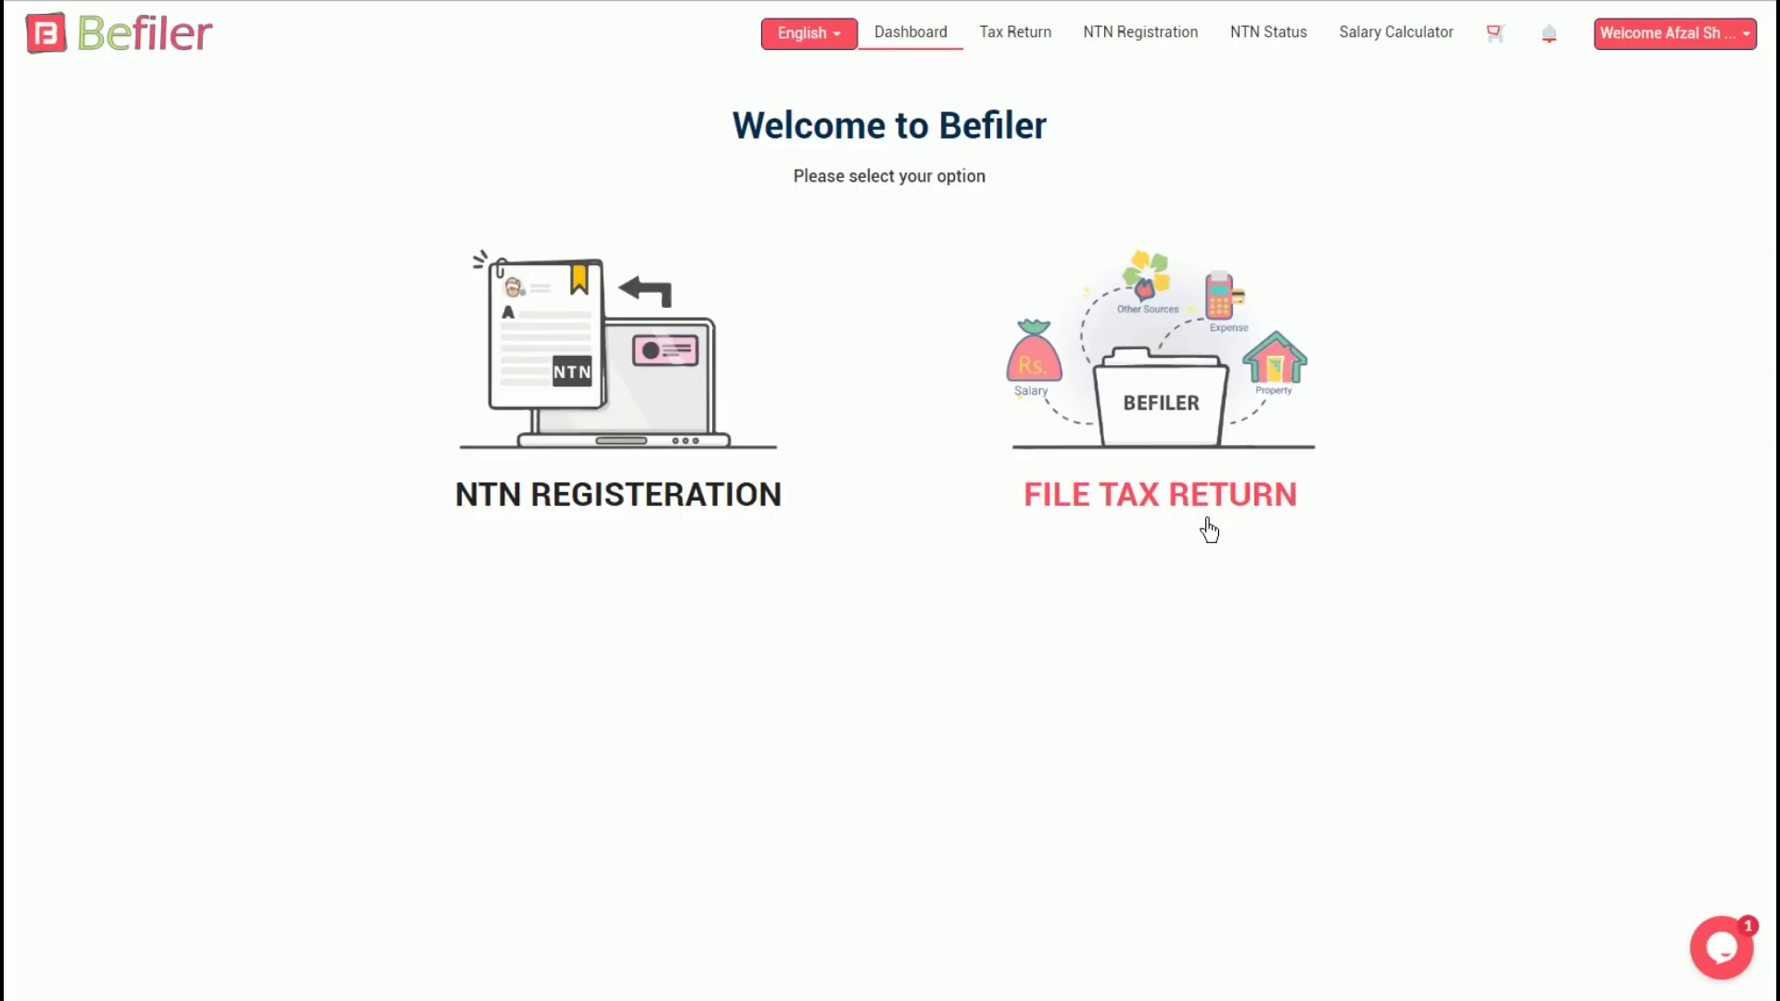
Start a Tax Year 2018 return and continue past the filing-knowledge question with Little / None expertise
click(1194, 516)
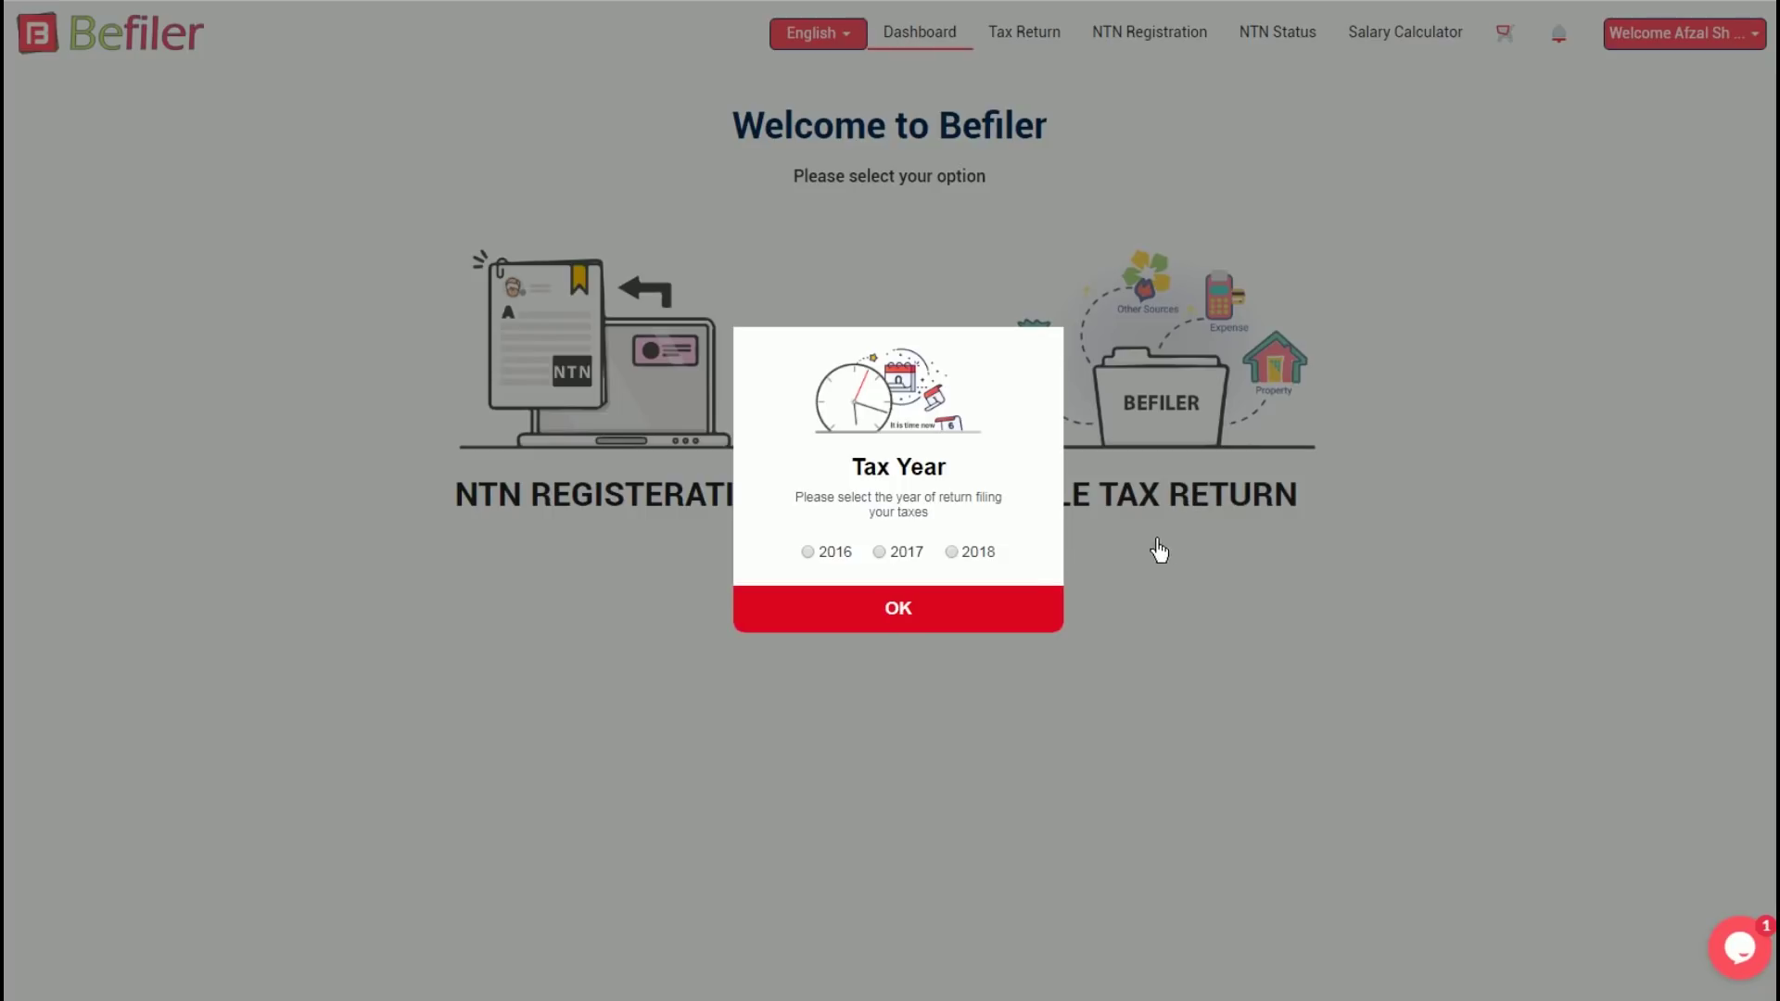
click(966, 559)
click(925, 619)
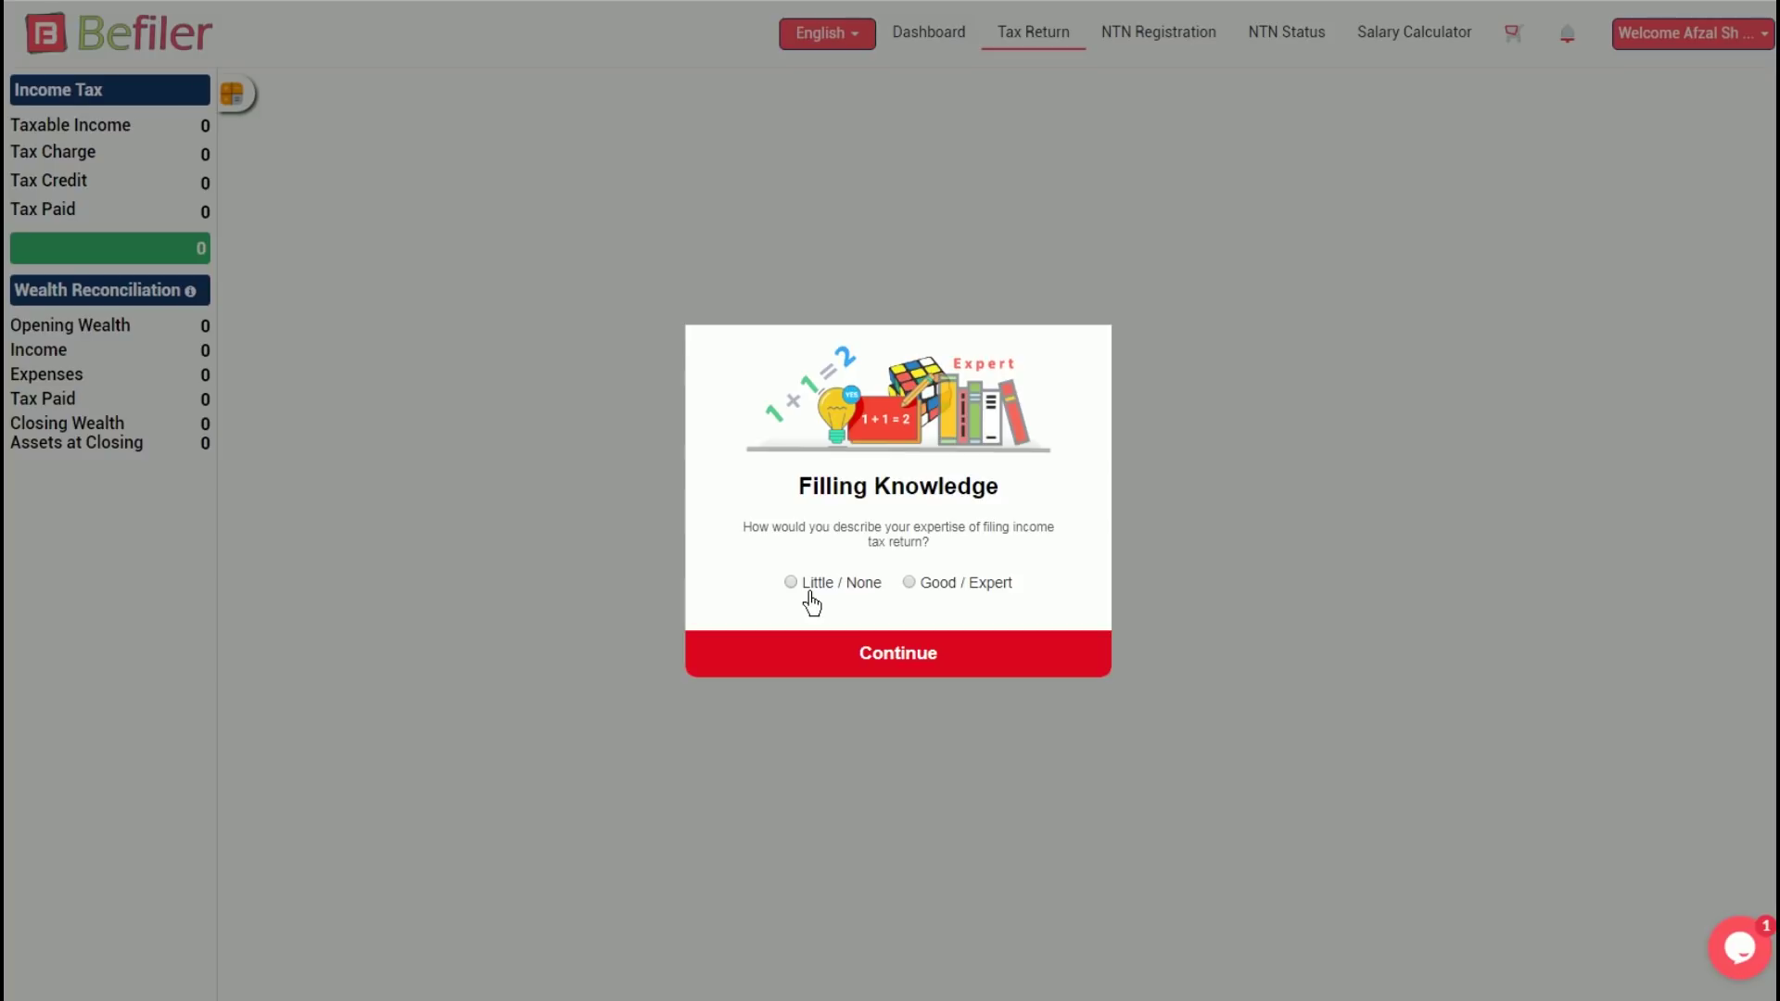
click(934, 676)
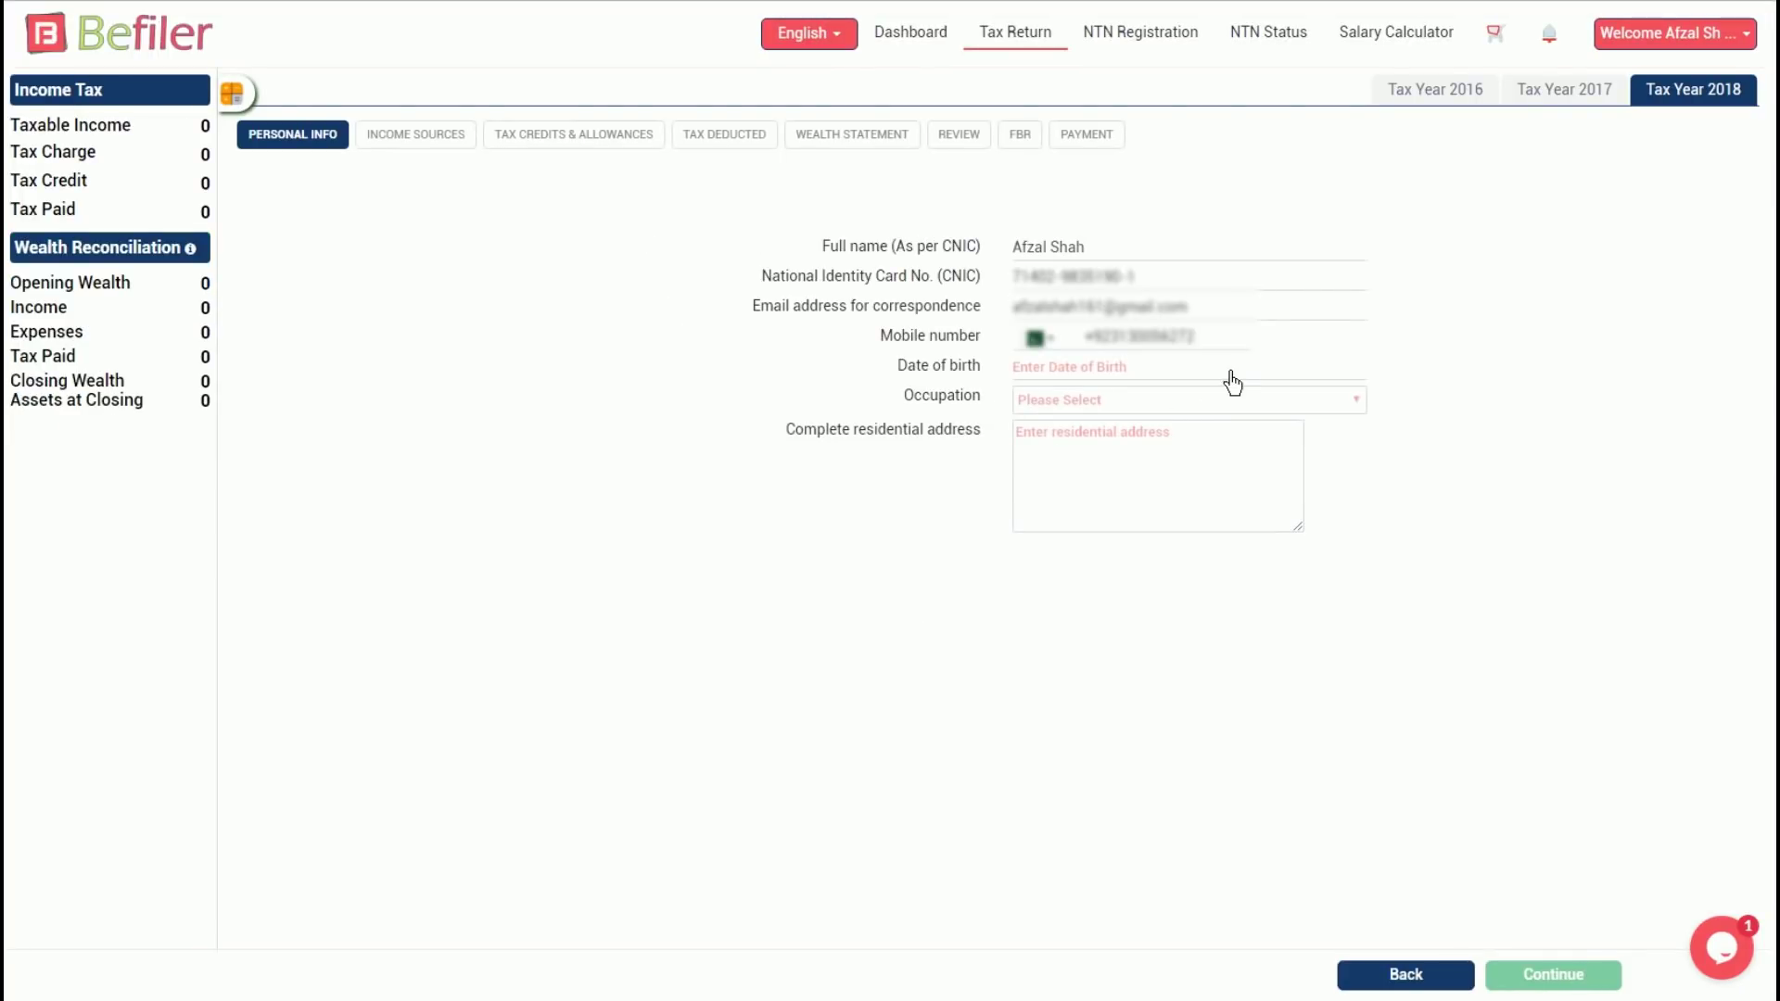
click(1228, 372)
click(1205, 403)
scroll(1173, 491, up, 4)
click(1163, 628)
click(1099, 403)
click(1106, 527)
click(1109, 489)
Choose Corporate Sector Employee as occupation, enter 'Your residential address' and save personal info
click(1206, 406)
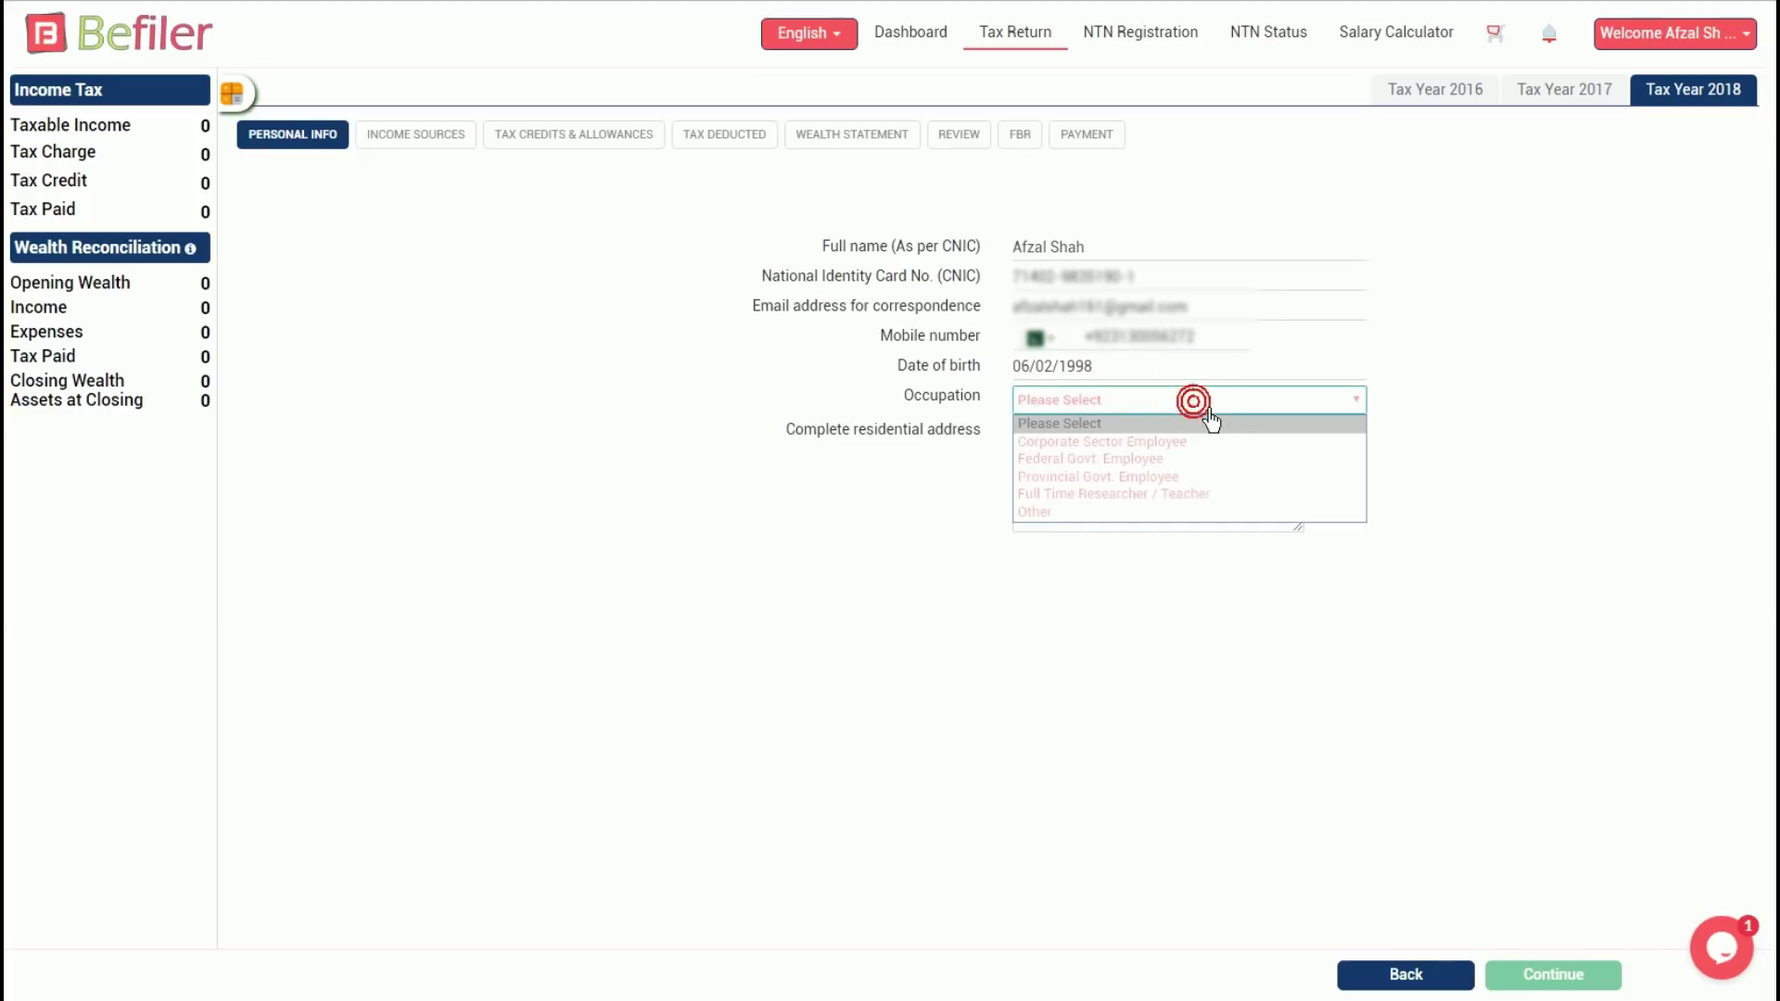
click(1133, 442)
click(1101, 455)
text(Yo)
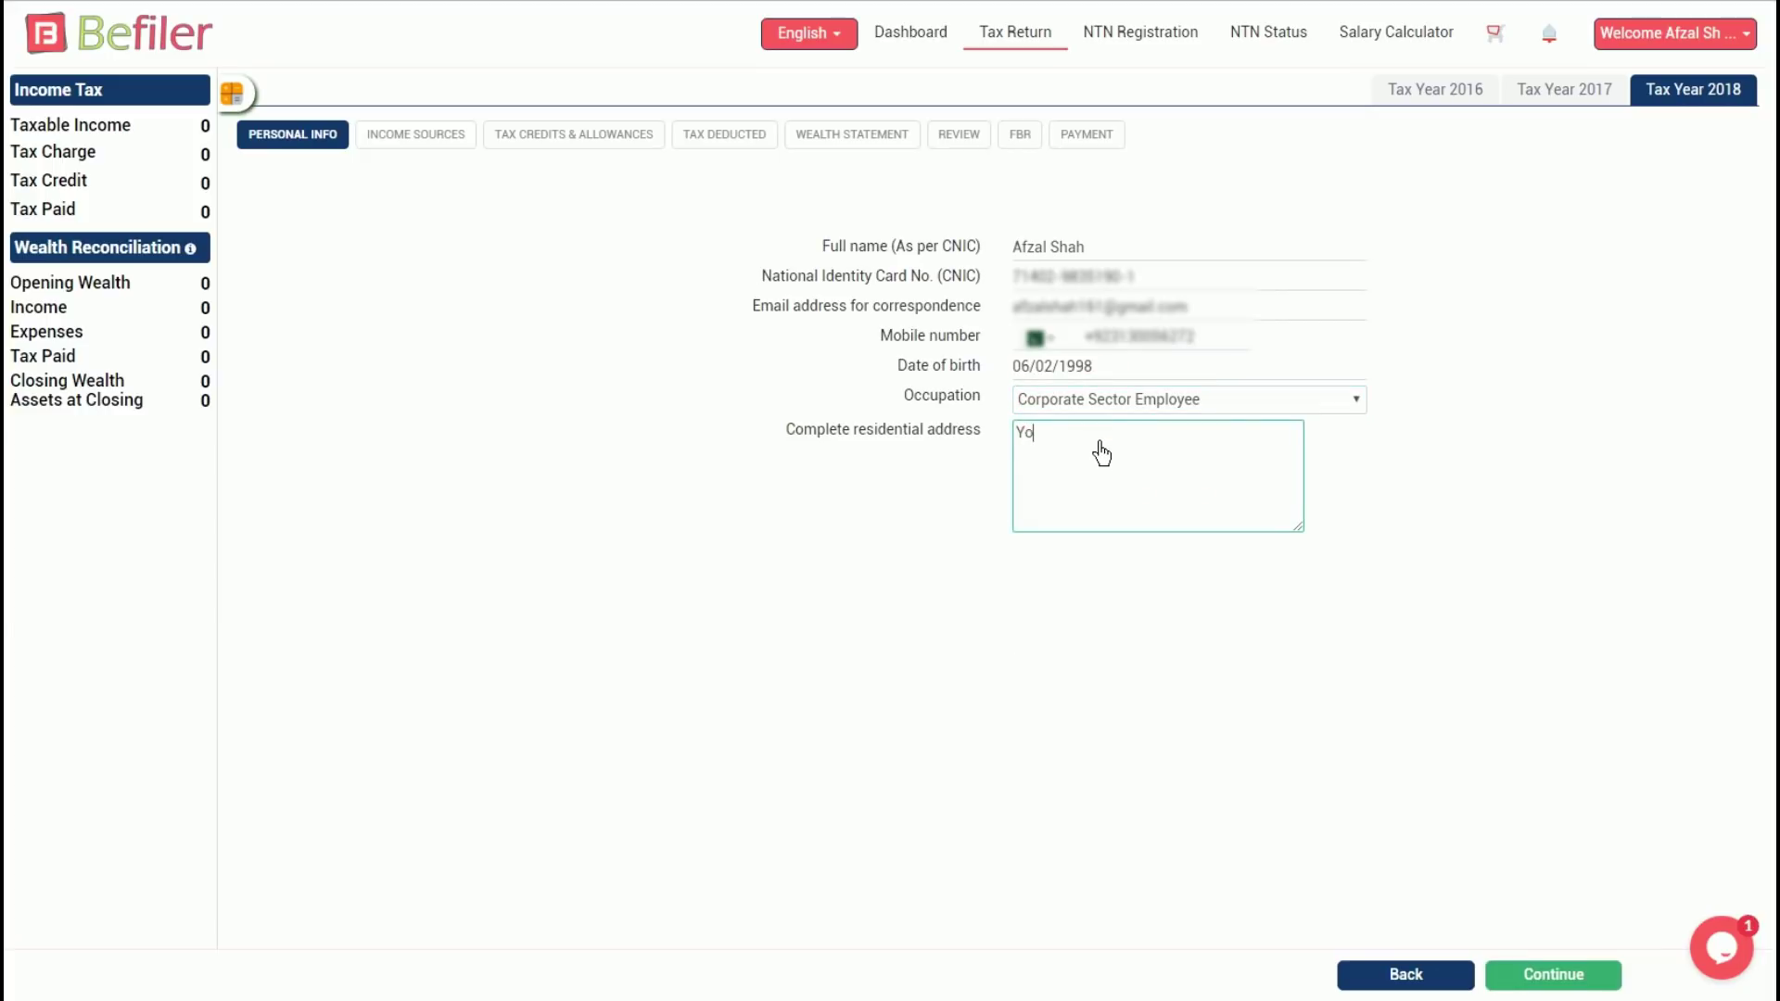
text(ur residential address)
click(1554, 975)
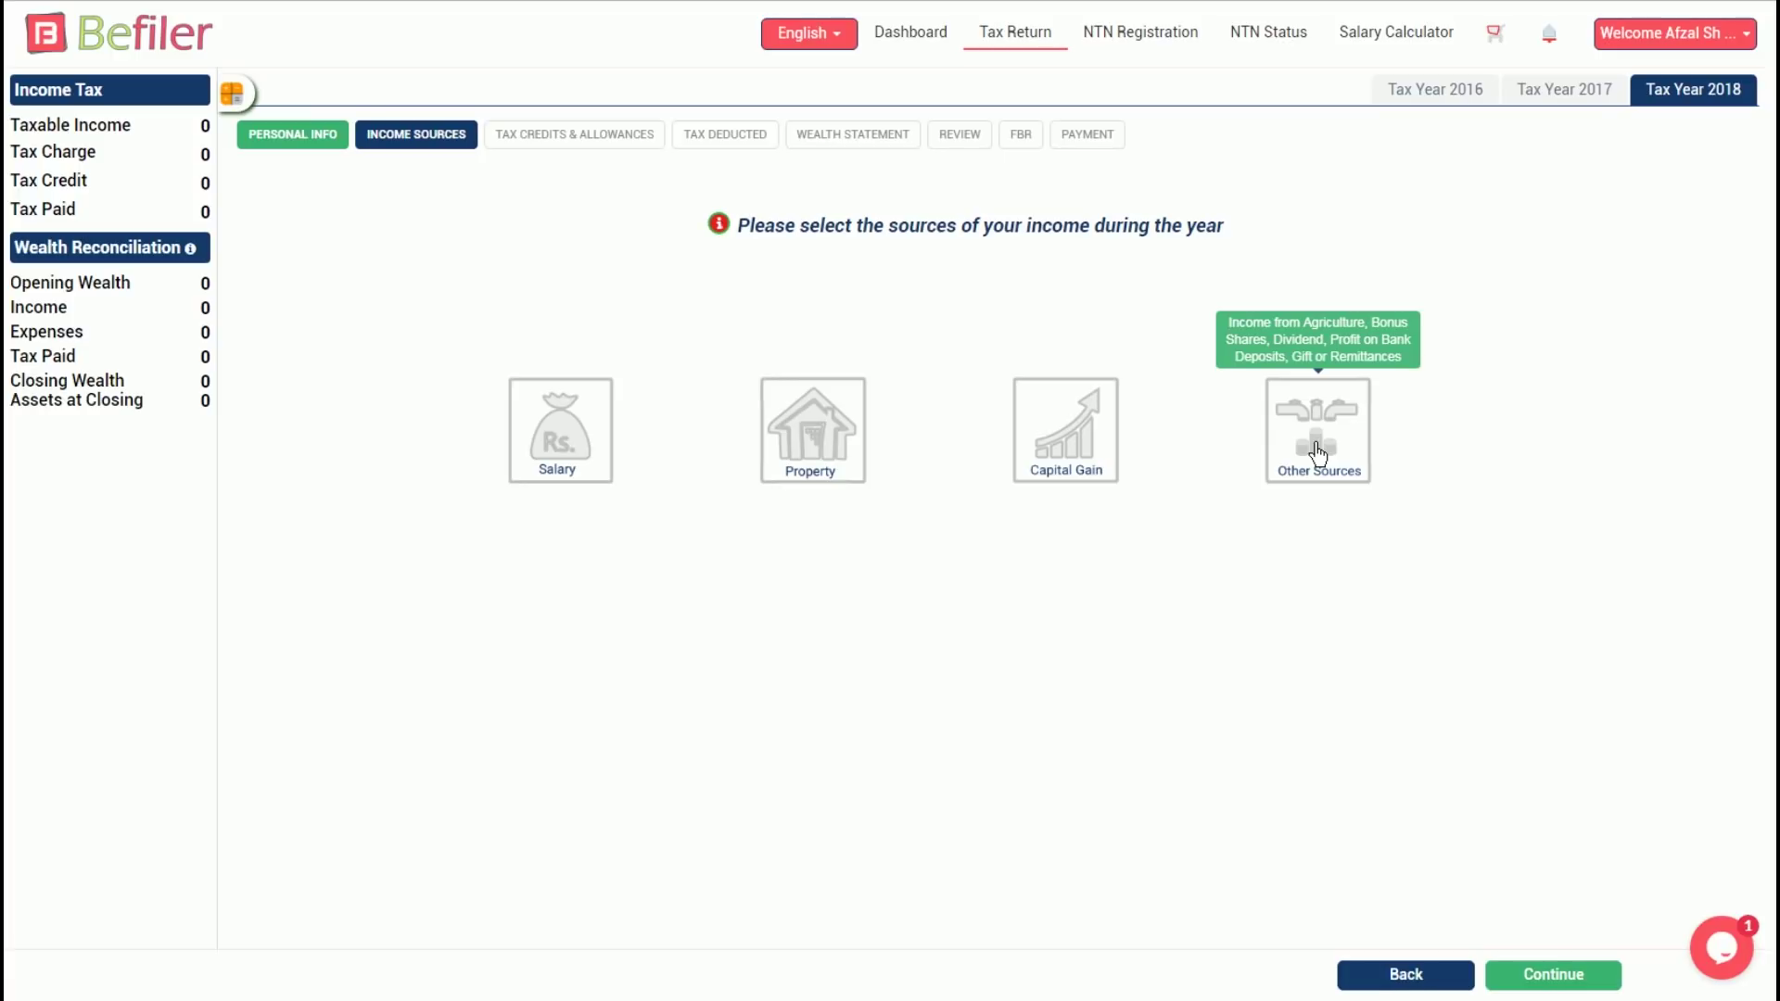
Select Salary and Other Sources as income sources and proceed to the salary questions
click(561, 443)
click(1337, 433)
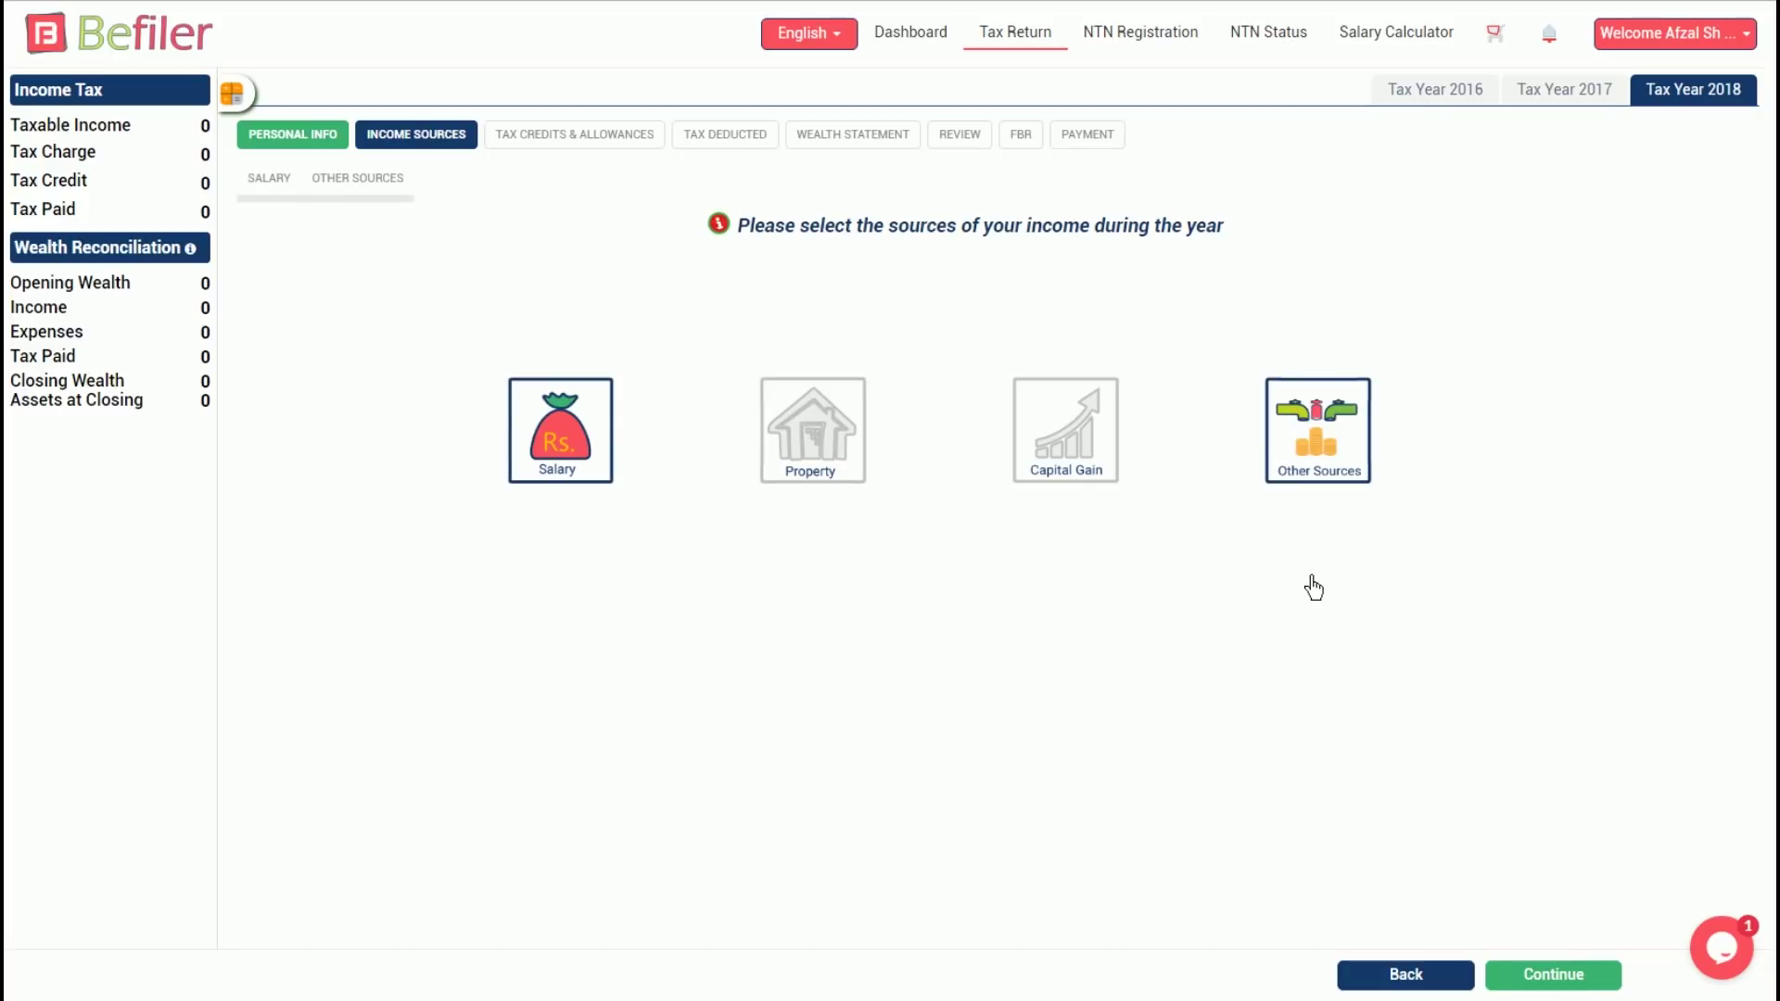
click(1575, 981)
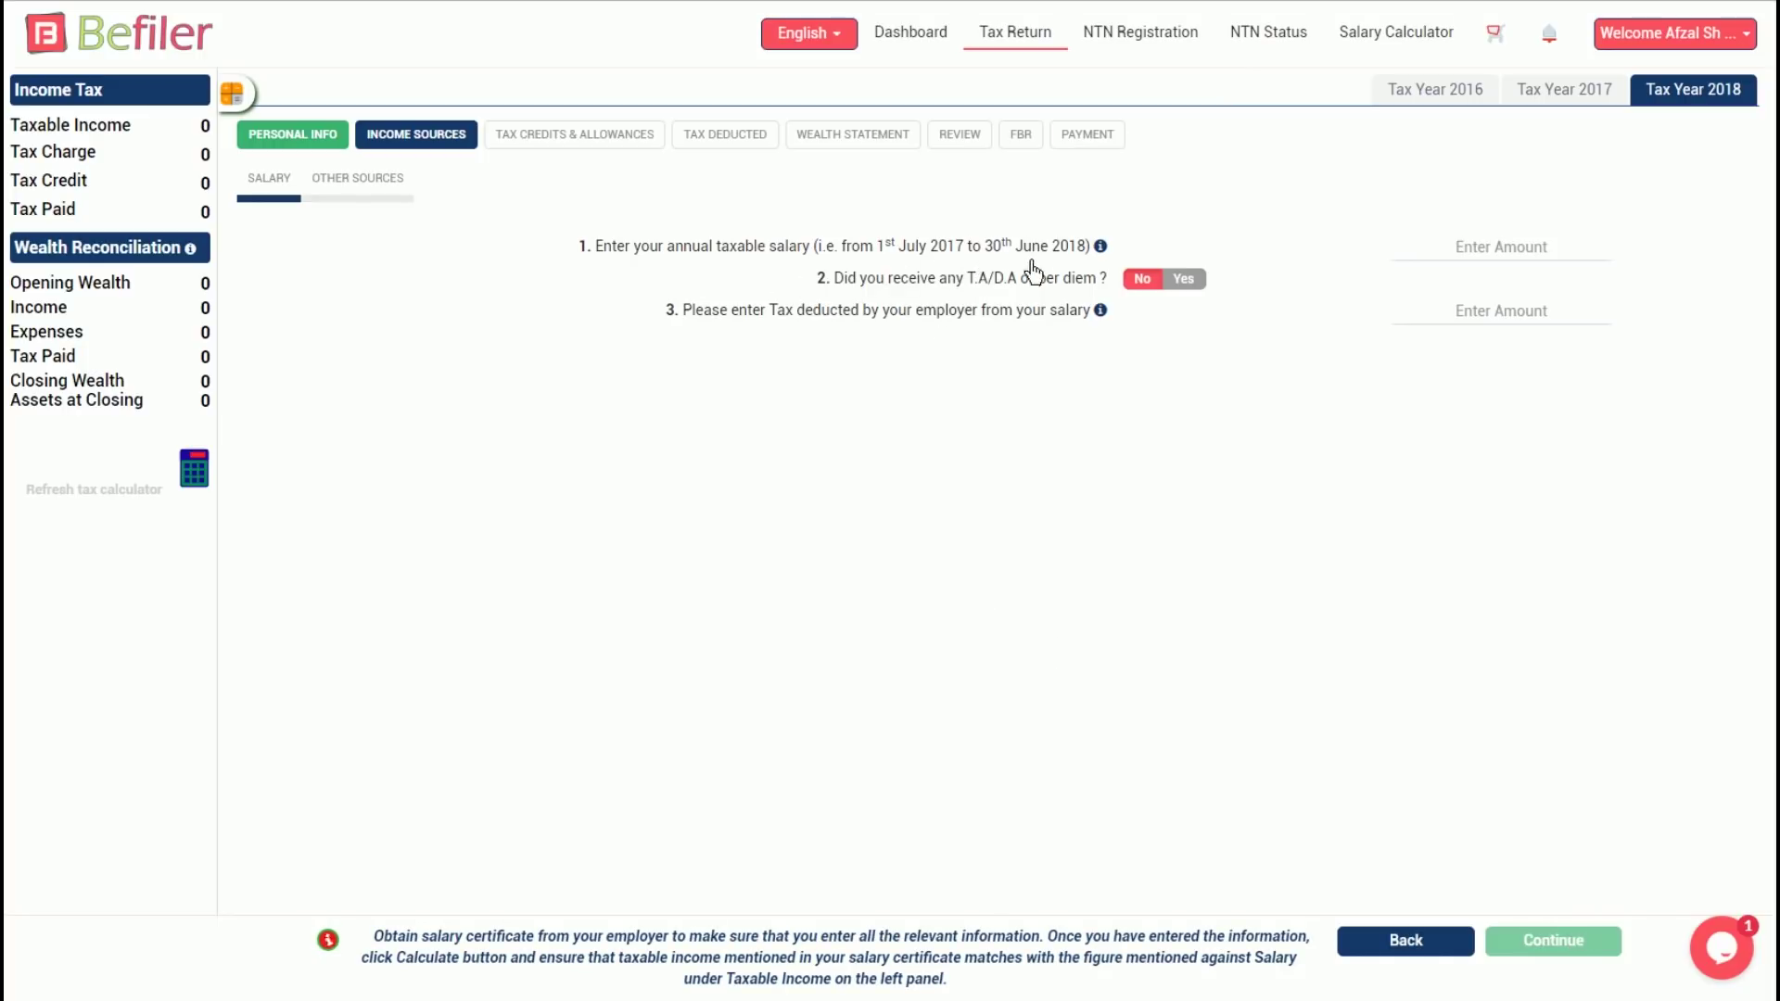
Enter 1,200,000 salary with T.A/D.A left at No and 59,500 tax deducted, then refresh totals
click(1491, 258)
text(1,200,000)
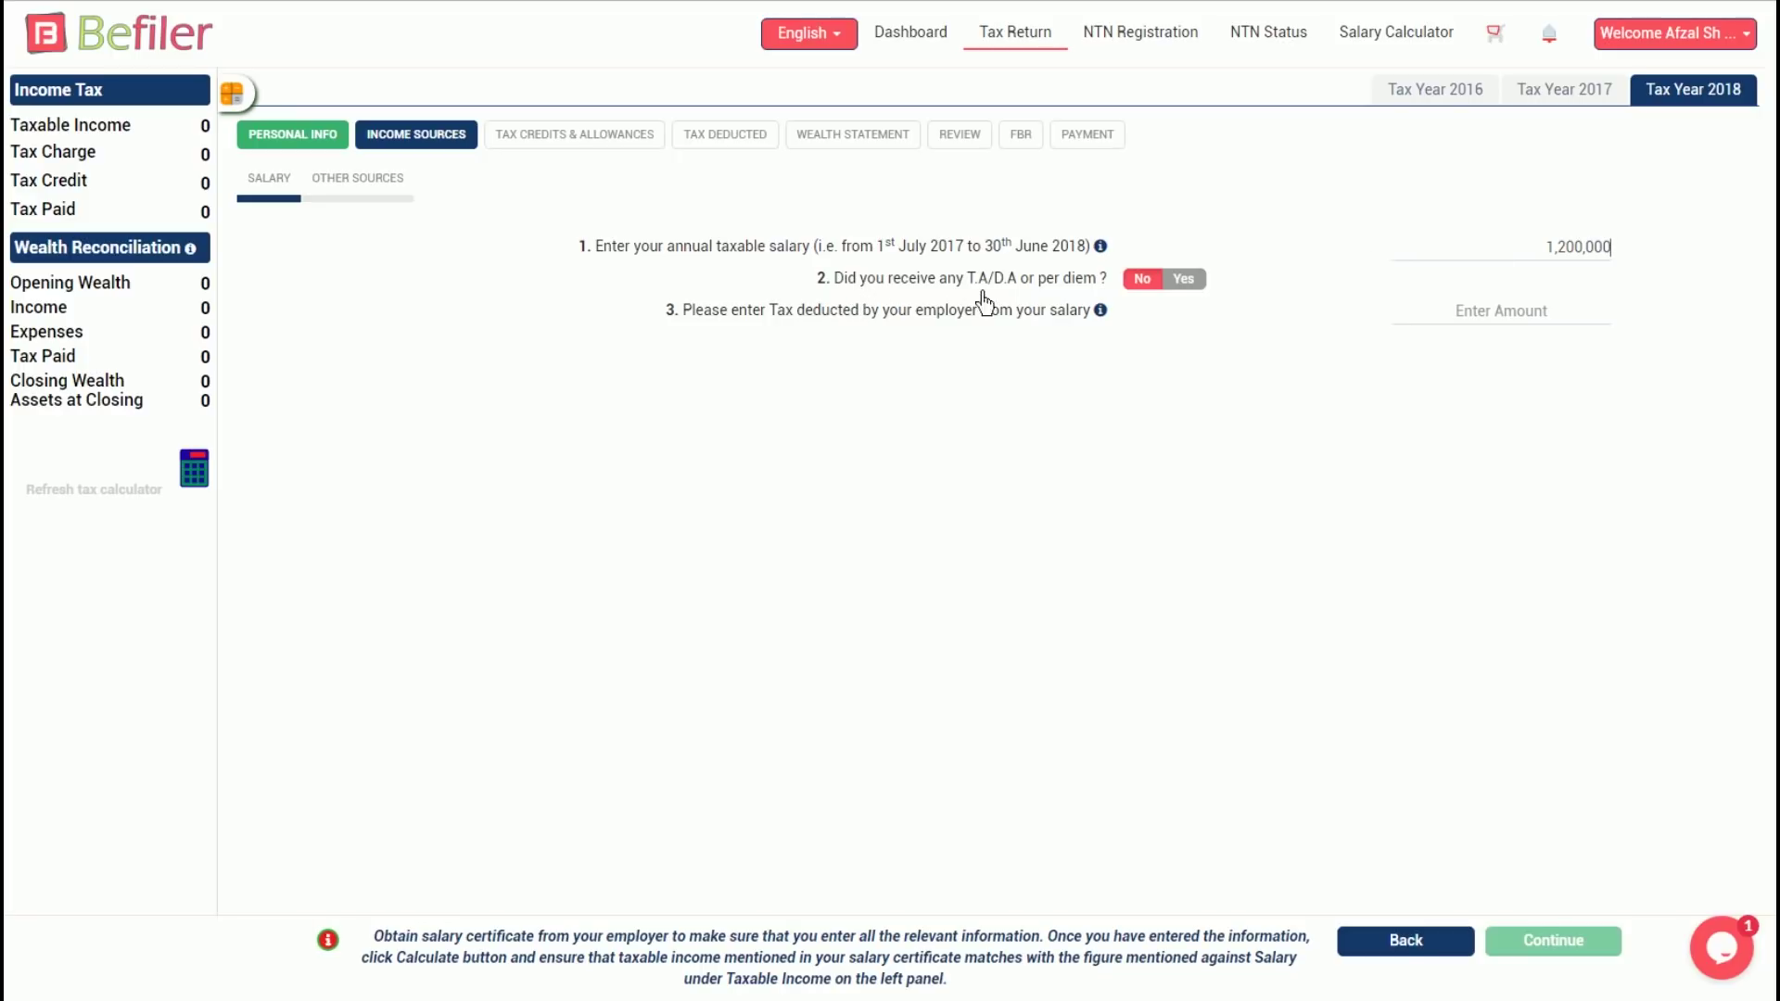
click(1187, 281)
click(1190, 281)
click(1197, 283)
click(1521, 326)
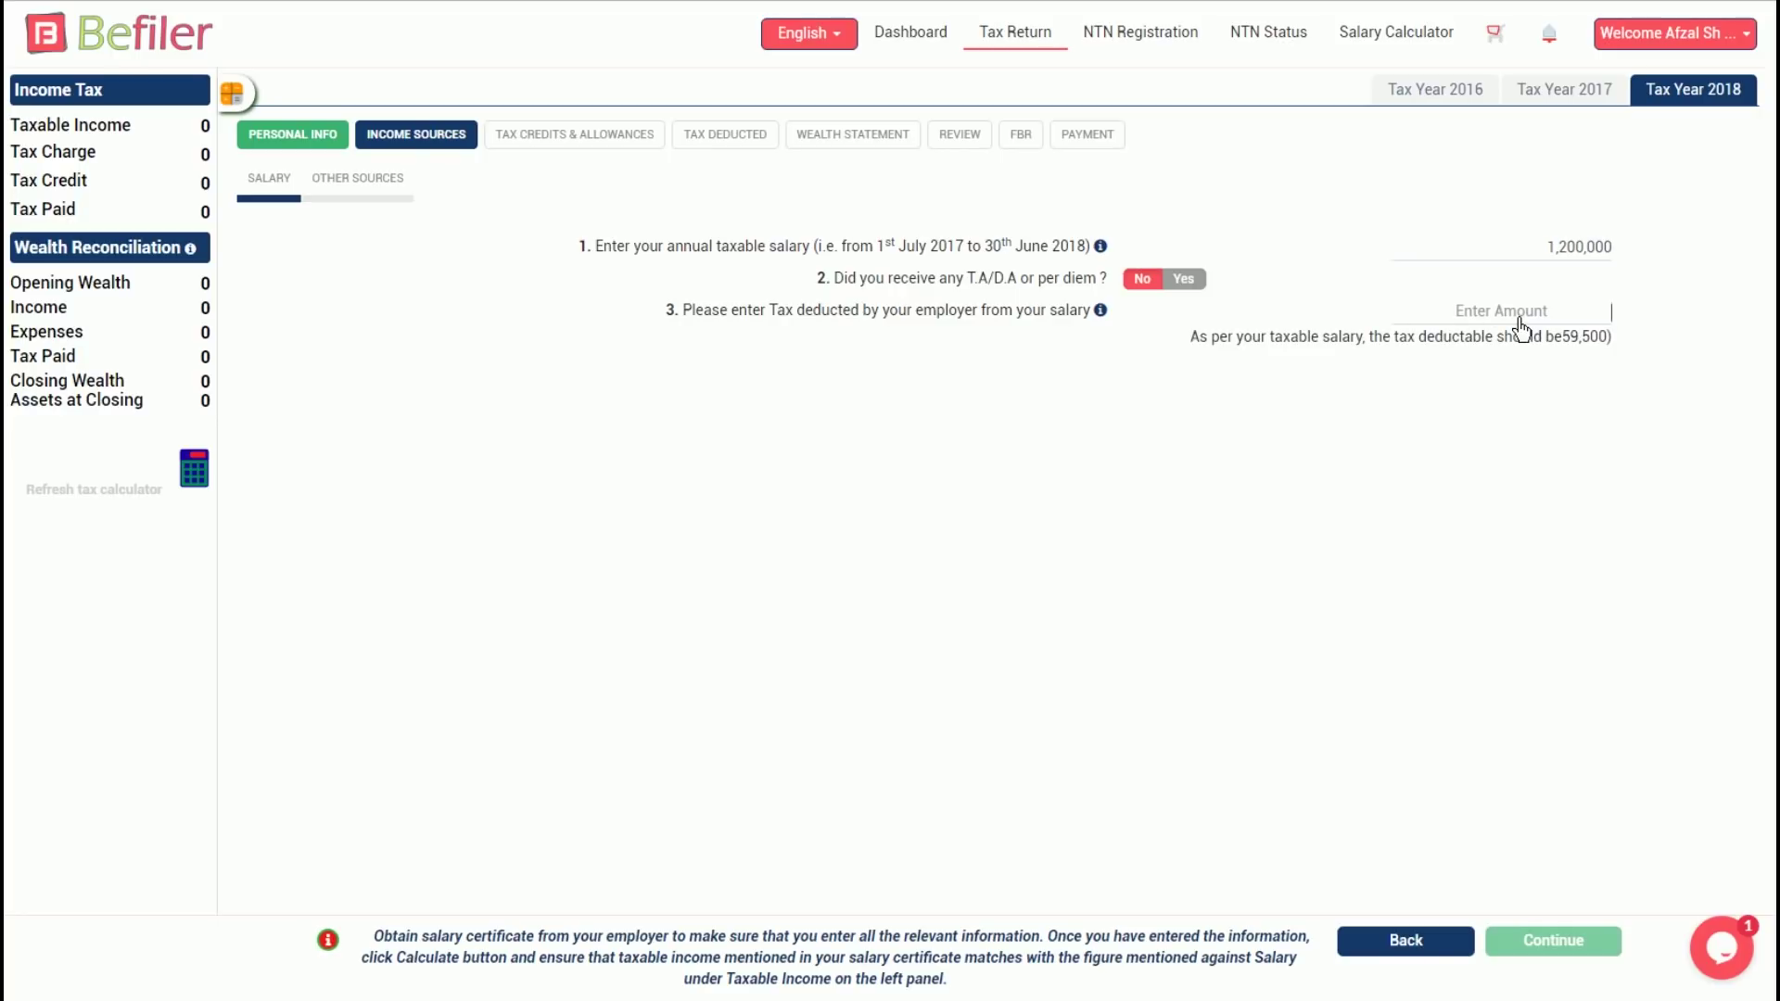
text(59)
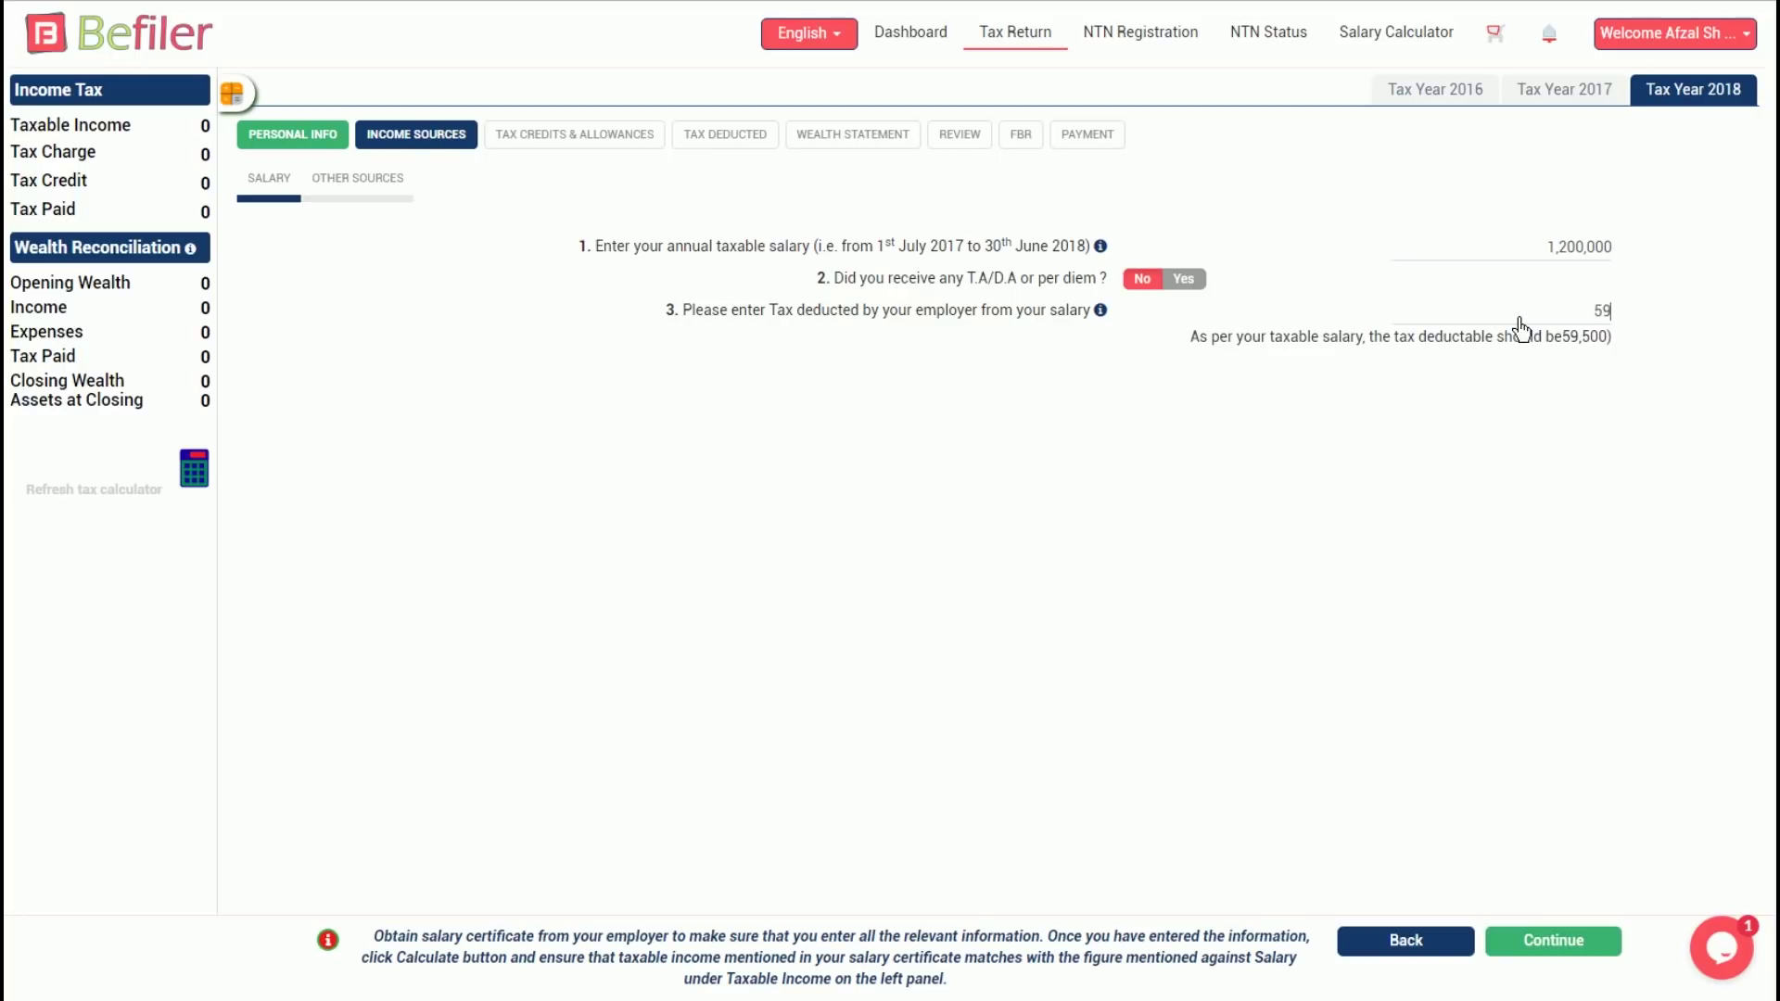
text(,500)
click(210, 482)
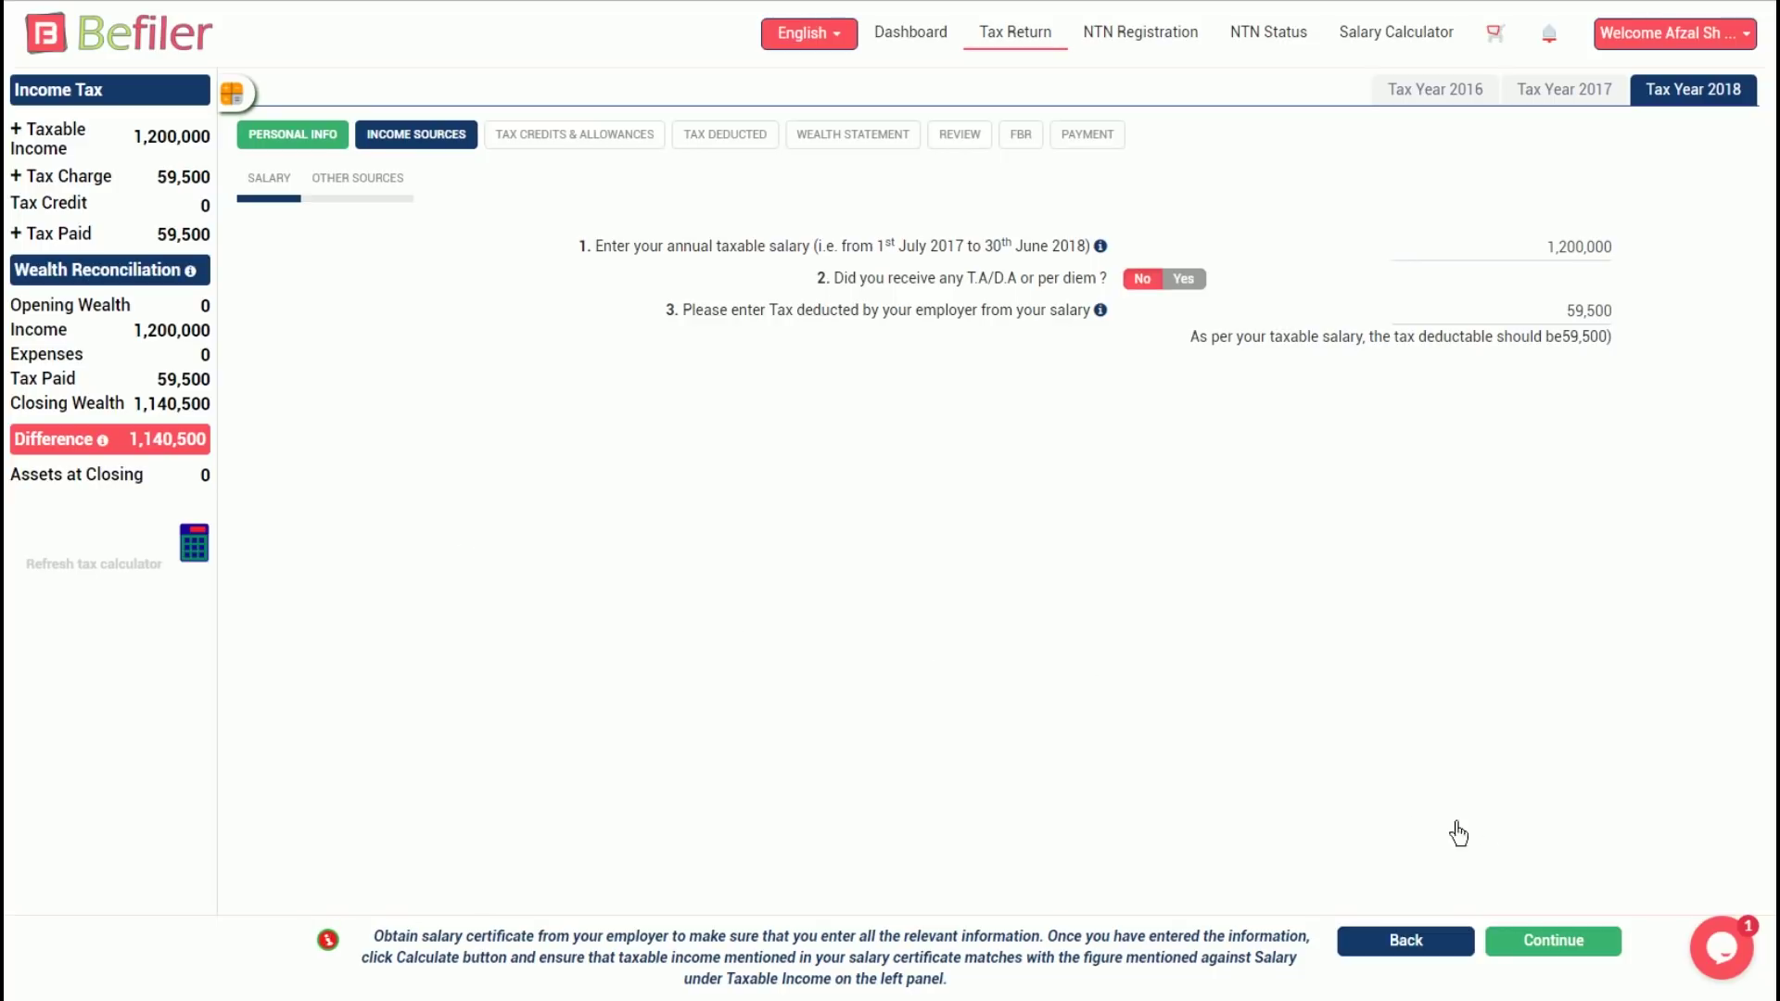
Start a bank profit entry for a PLS account at Habib Bank Limited
click(1545, 959)
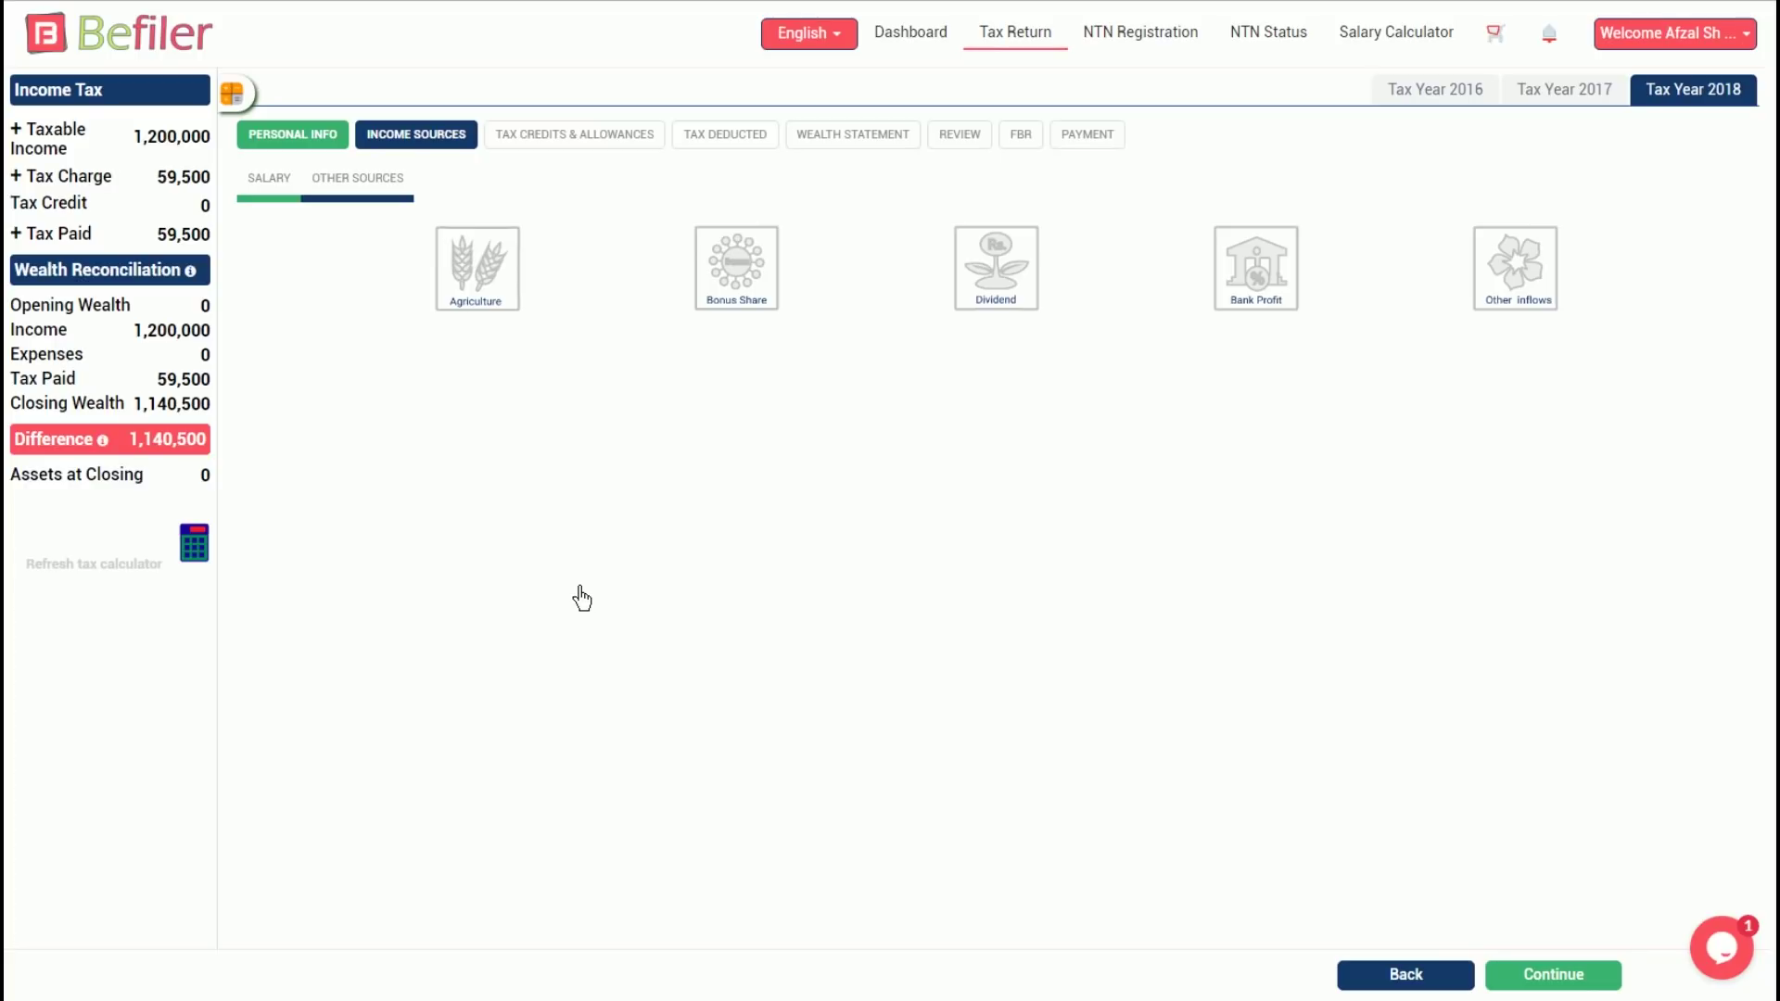
click(1259, 288)
click(1321, 413)
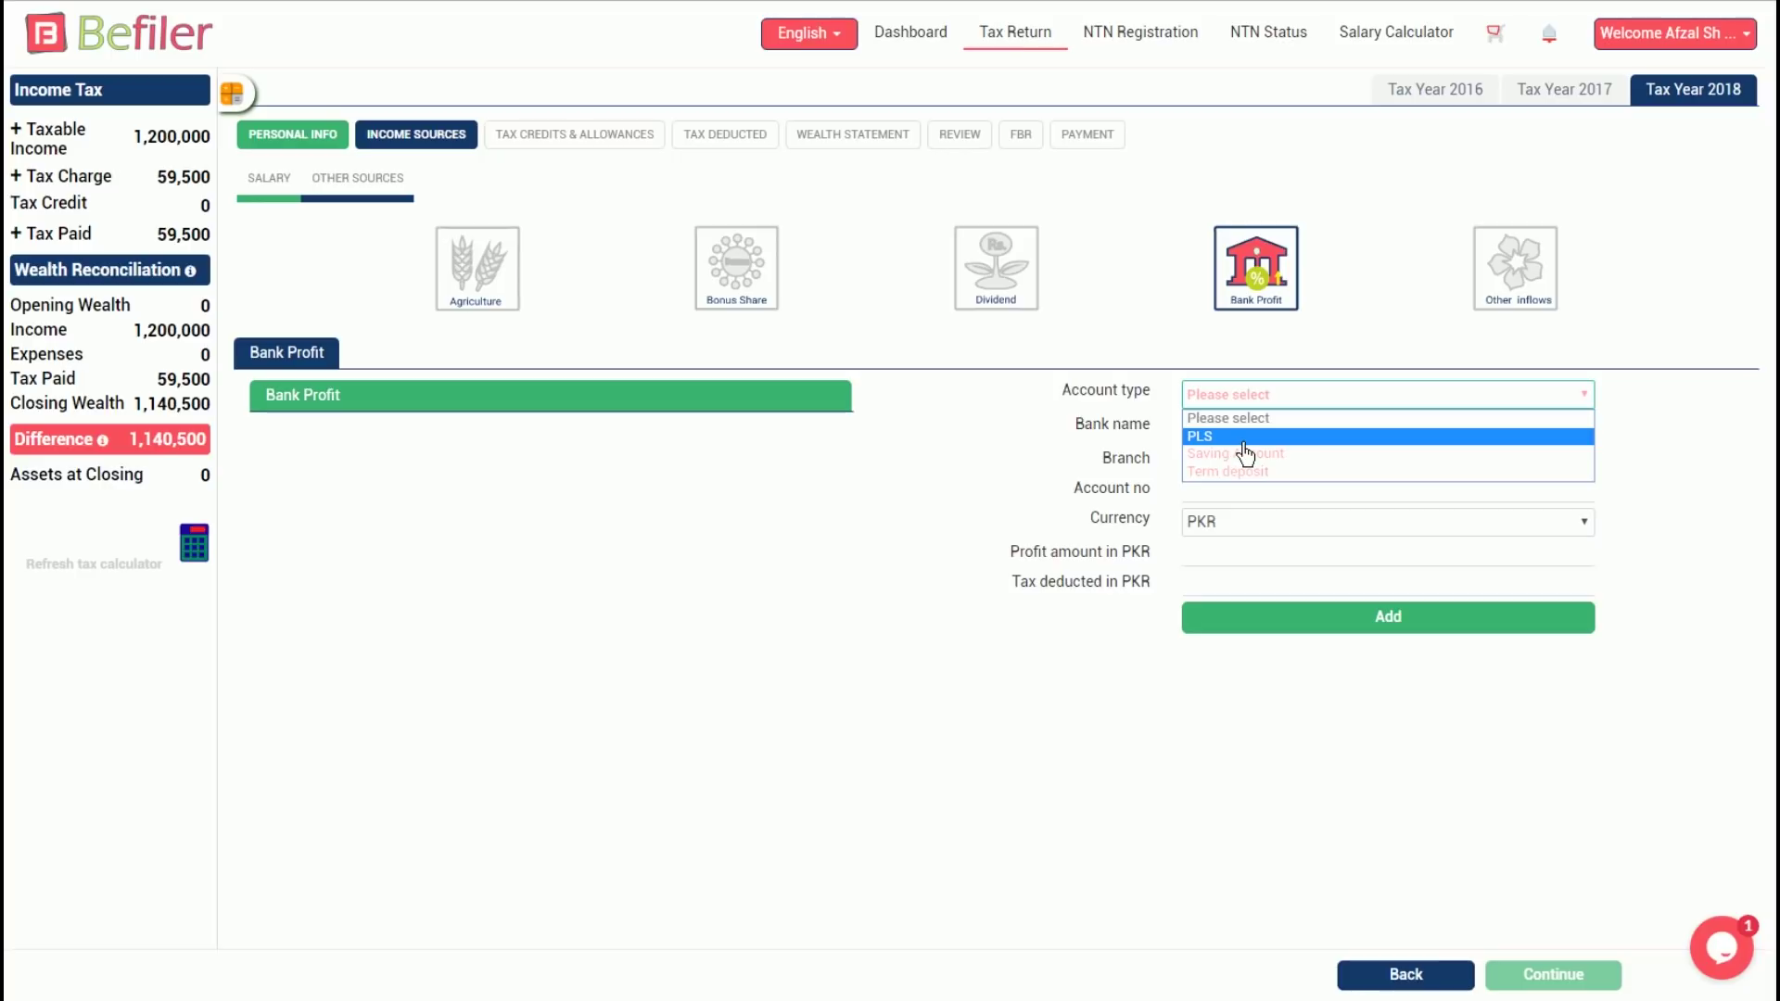
click(1228, 436)
click(1282, 436)
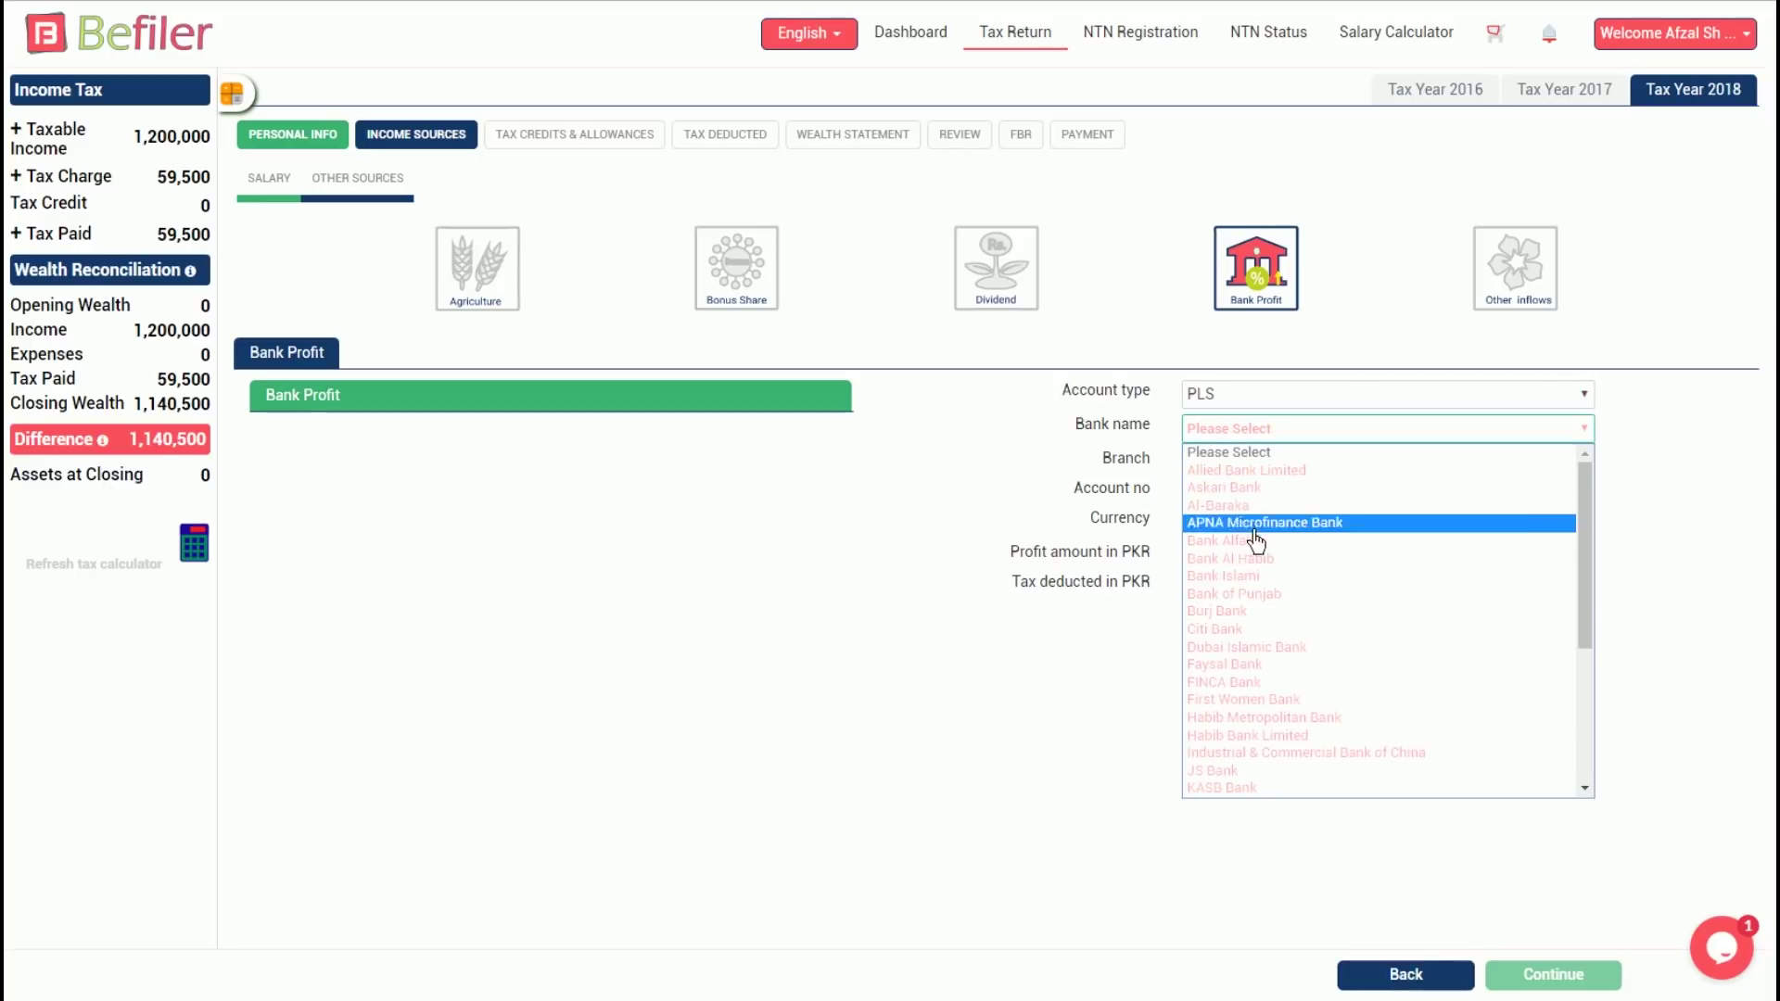
click(1265, 736)
Fill branch 'Clifton Bra', the account number, PKR profit 100,000 and 10,000 tax deducted, then add it
click(1240, 471)
text(Clifton Branch)
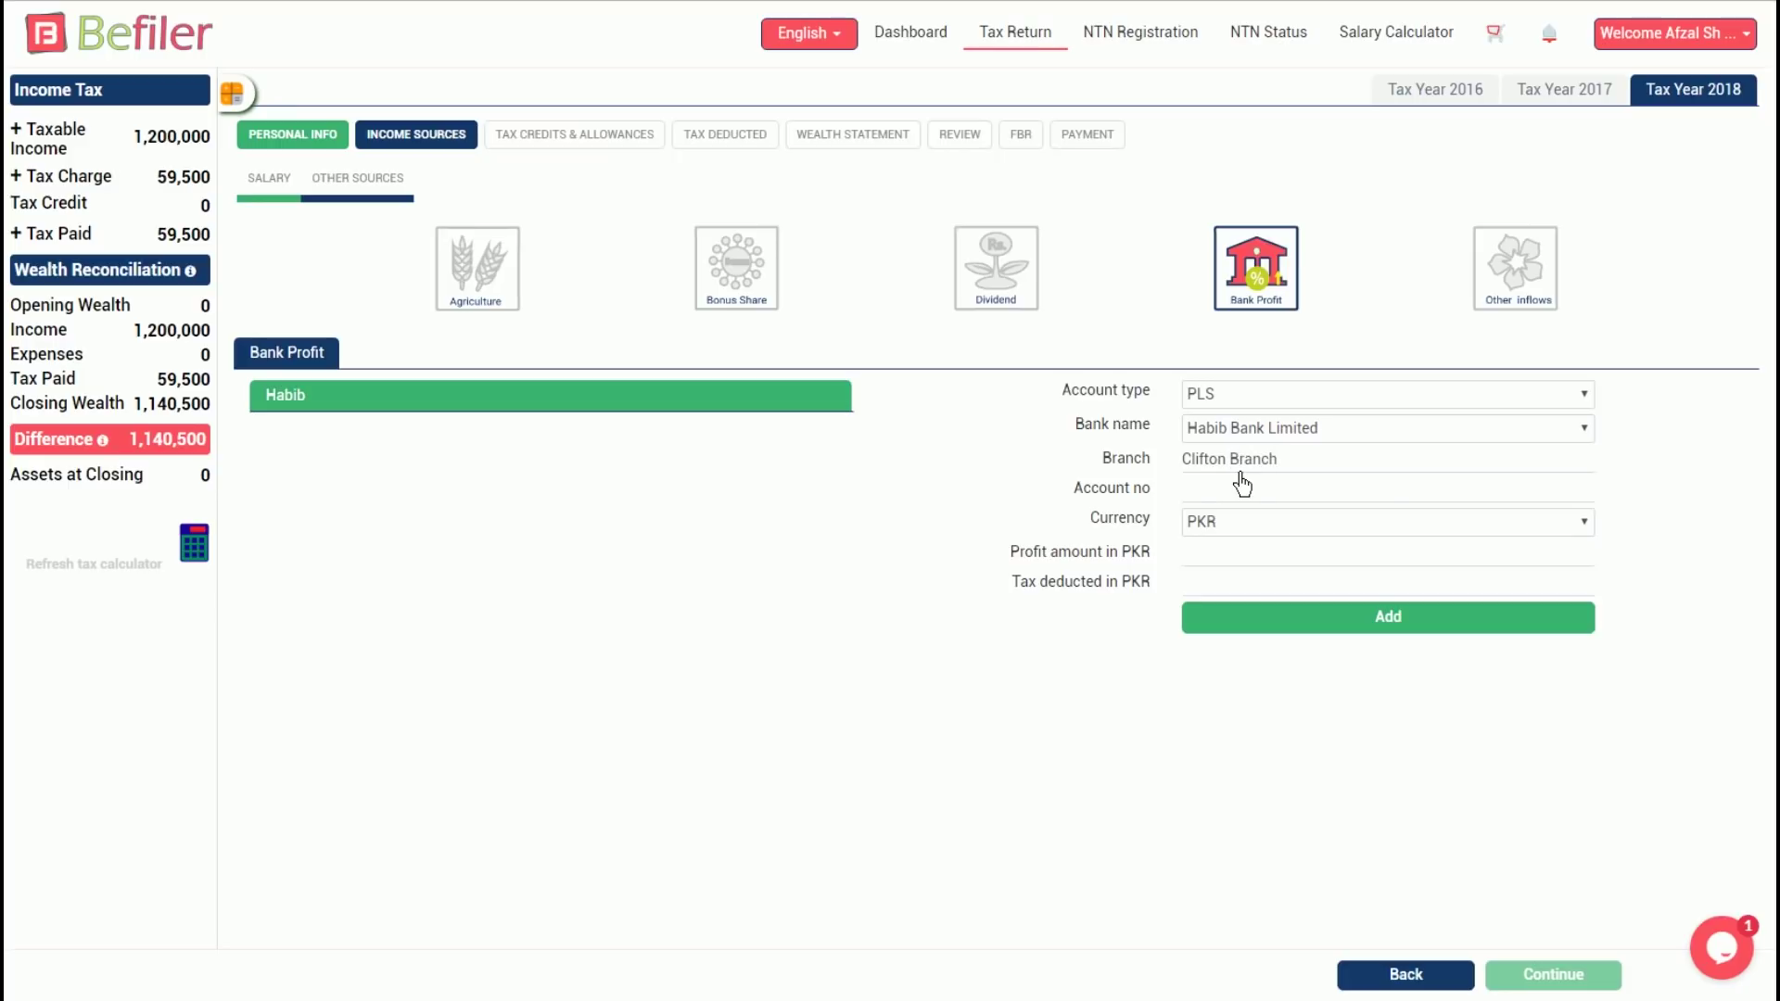
click(1240, 483)
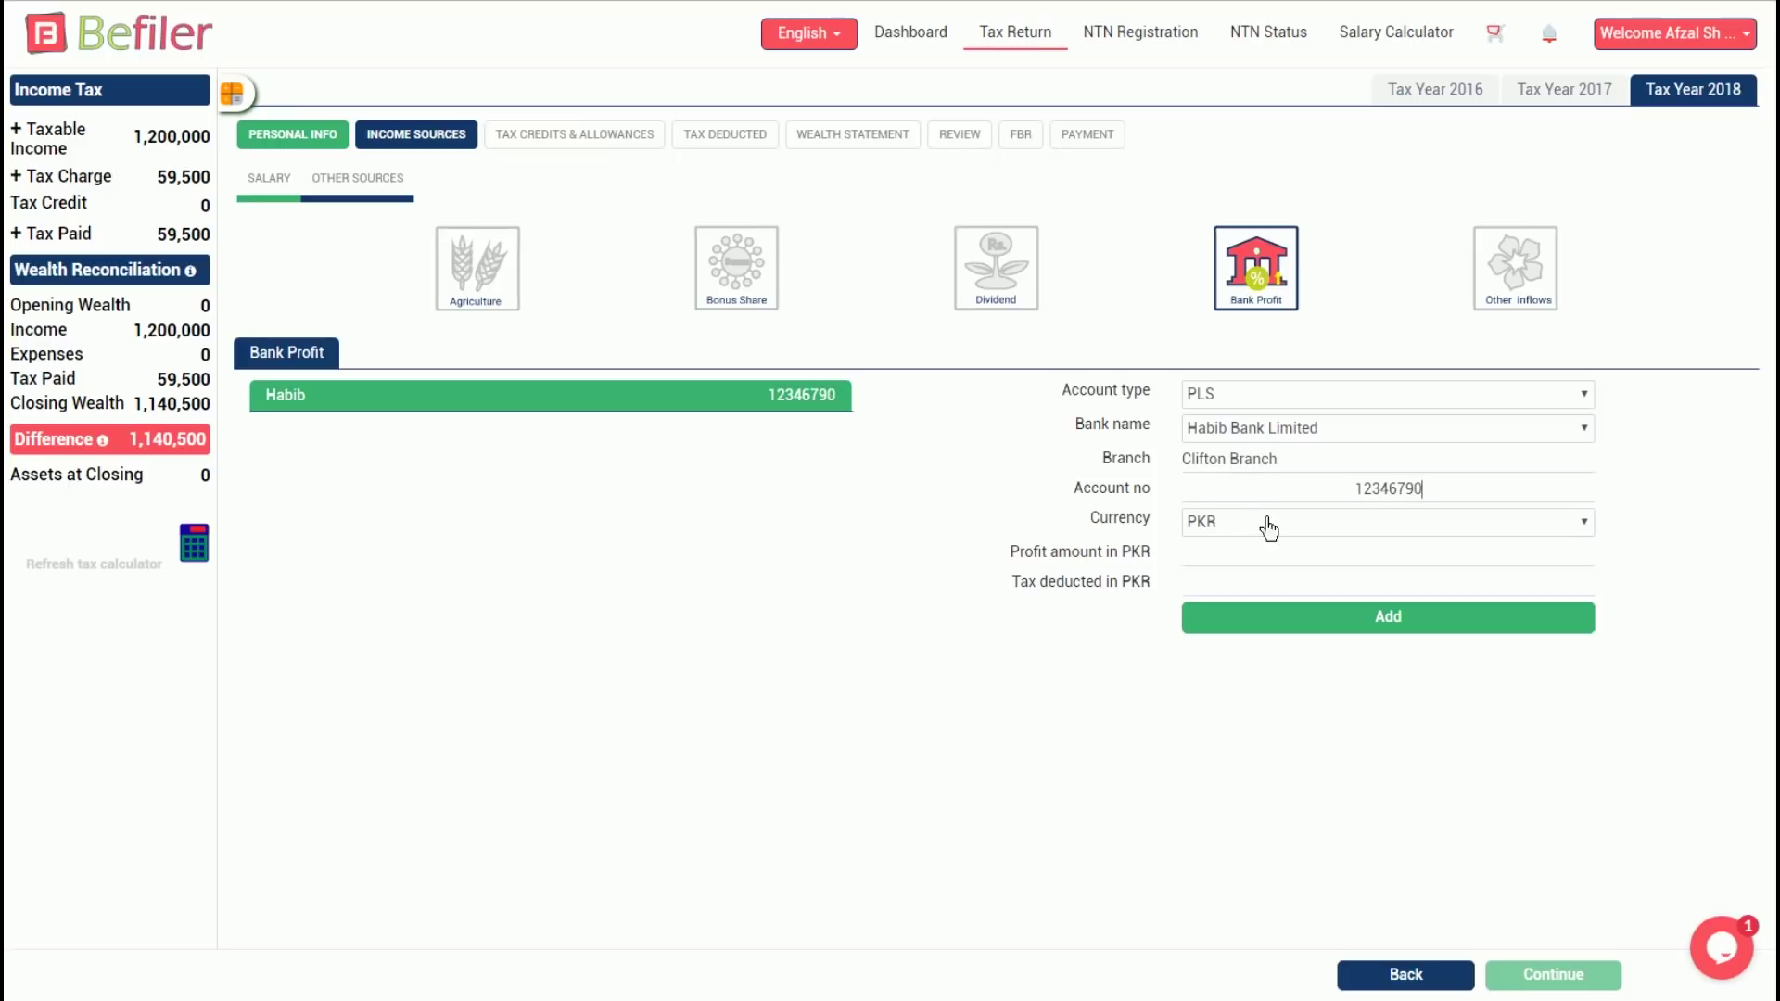
click(1293, 545)
click(1293, 562)
text(100,000)
click(1439, 584)
text(10)
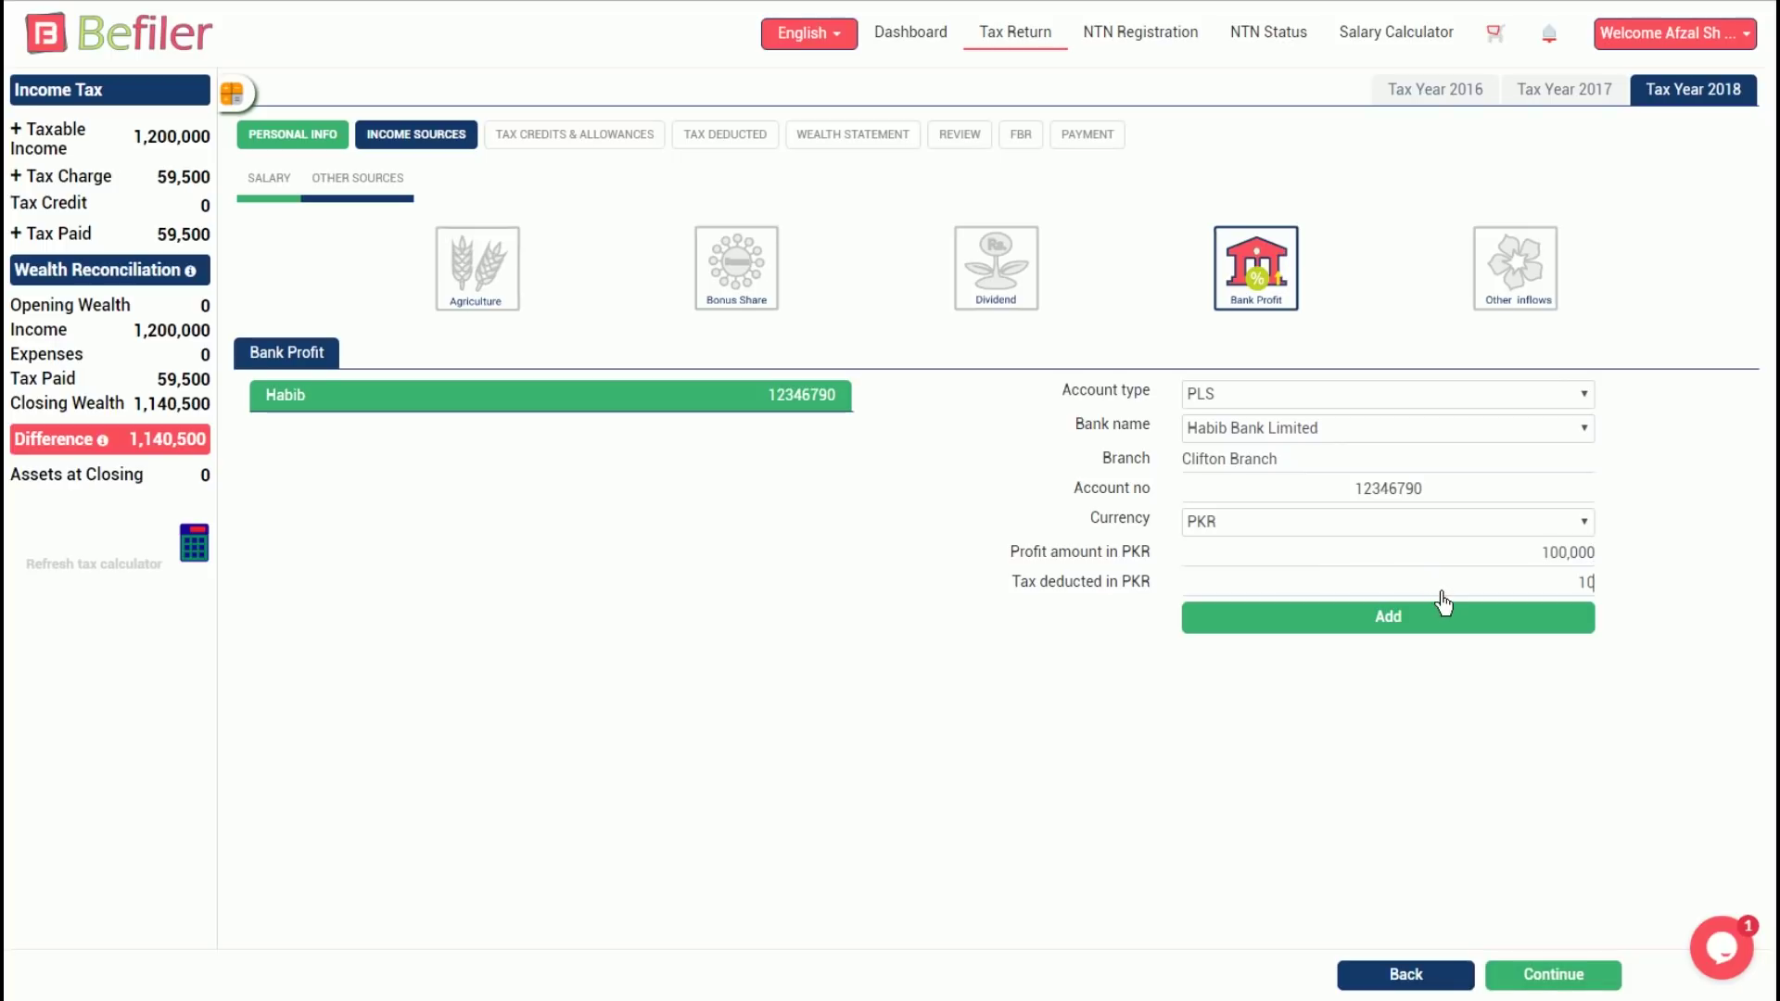
text(,000)
click(194, 545)
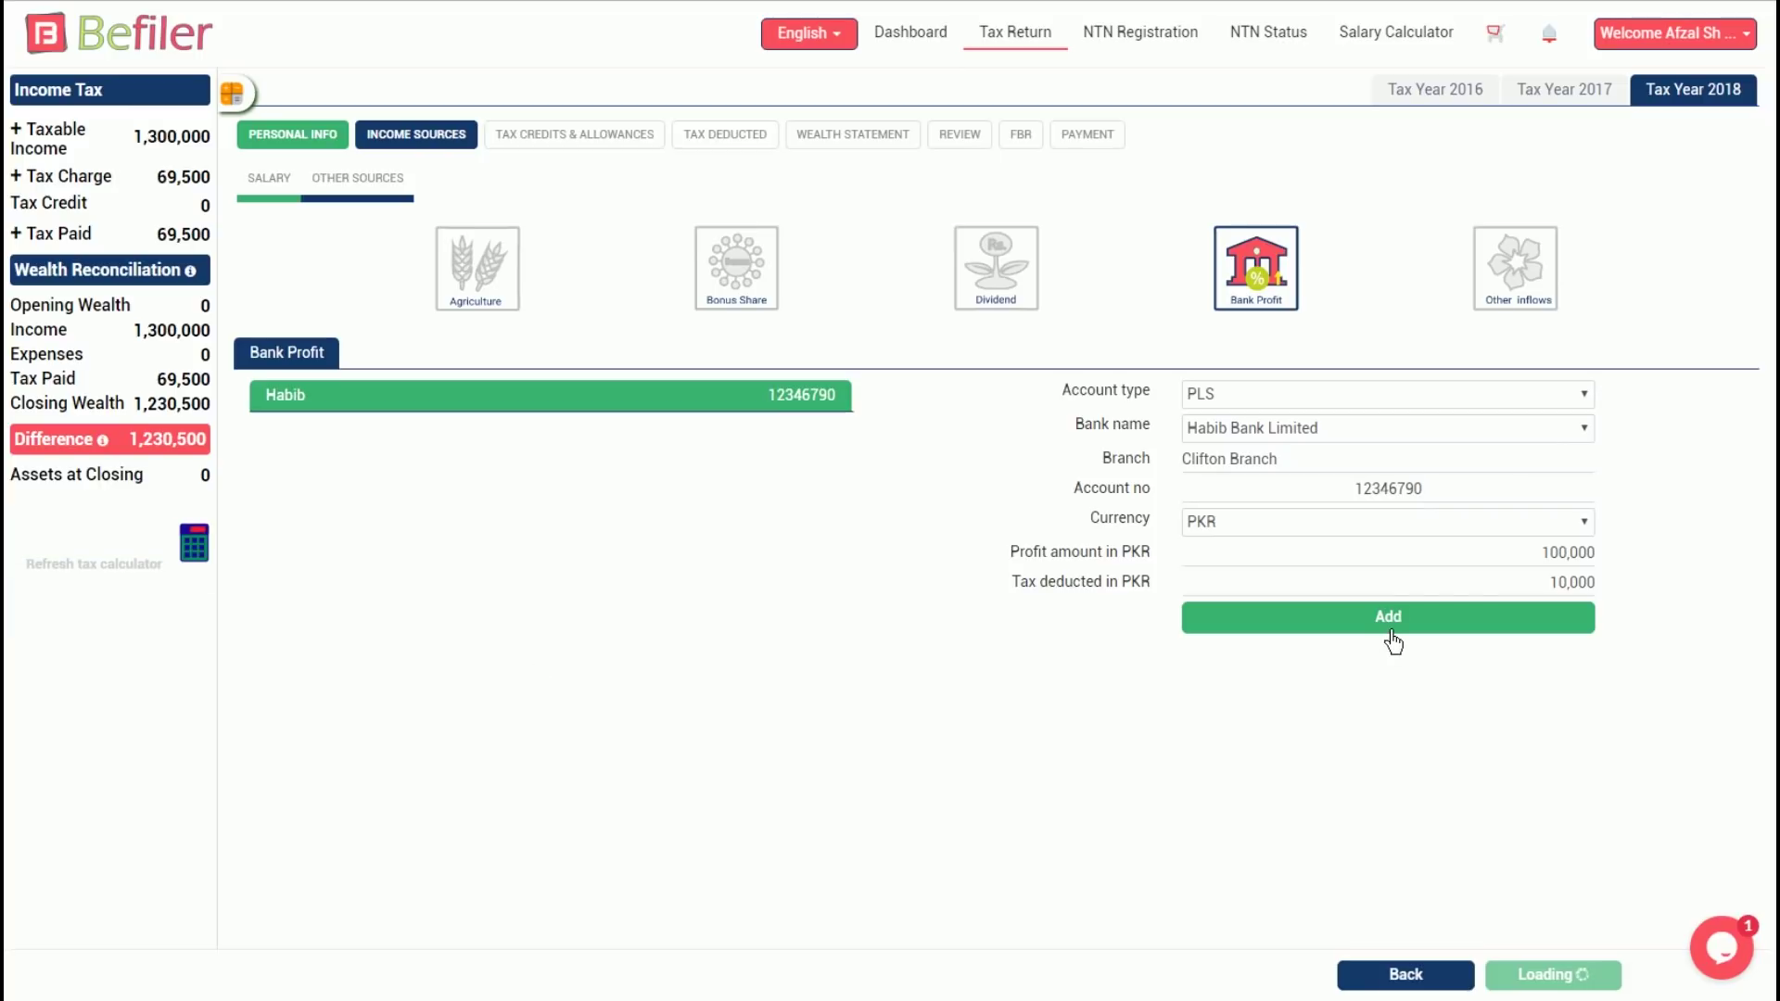
click(1555, 976)
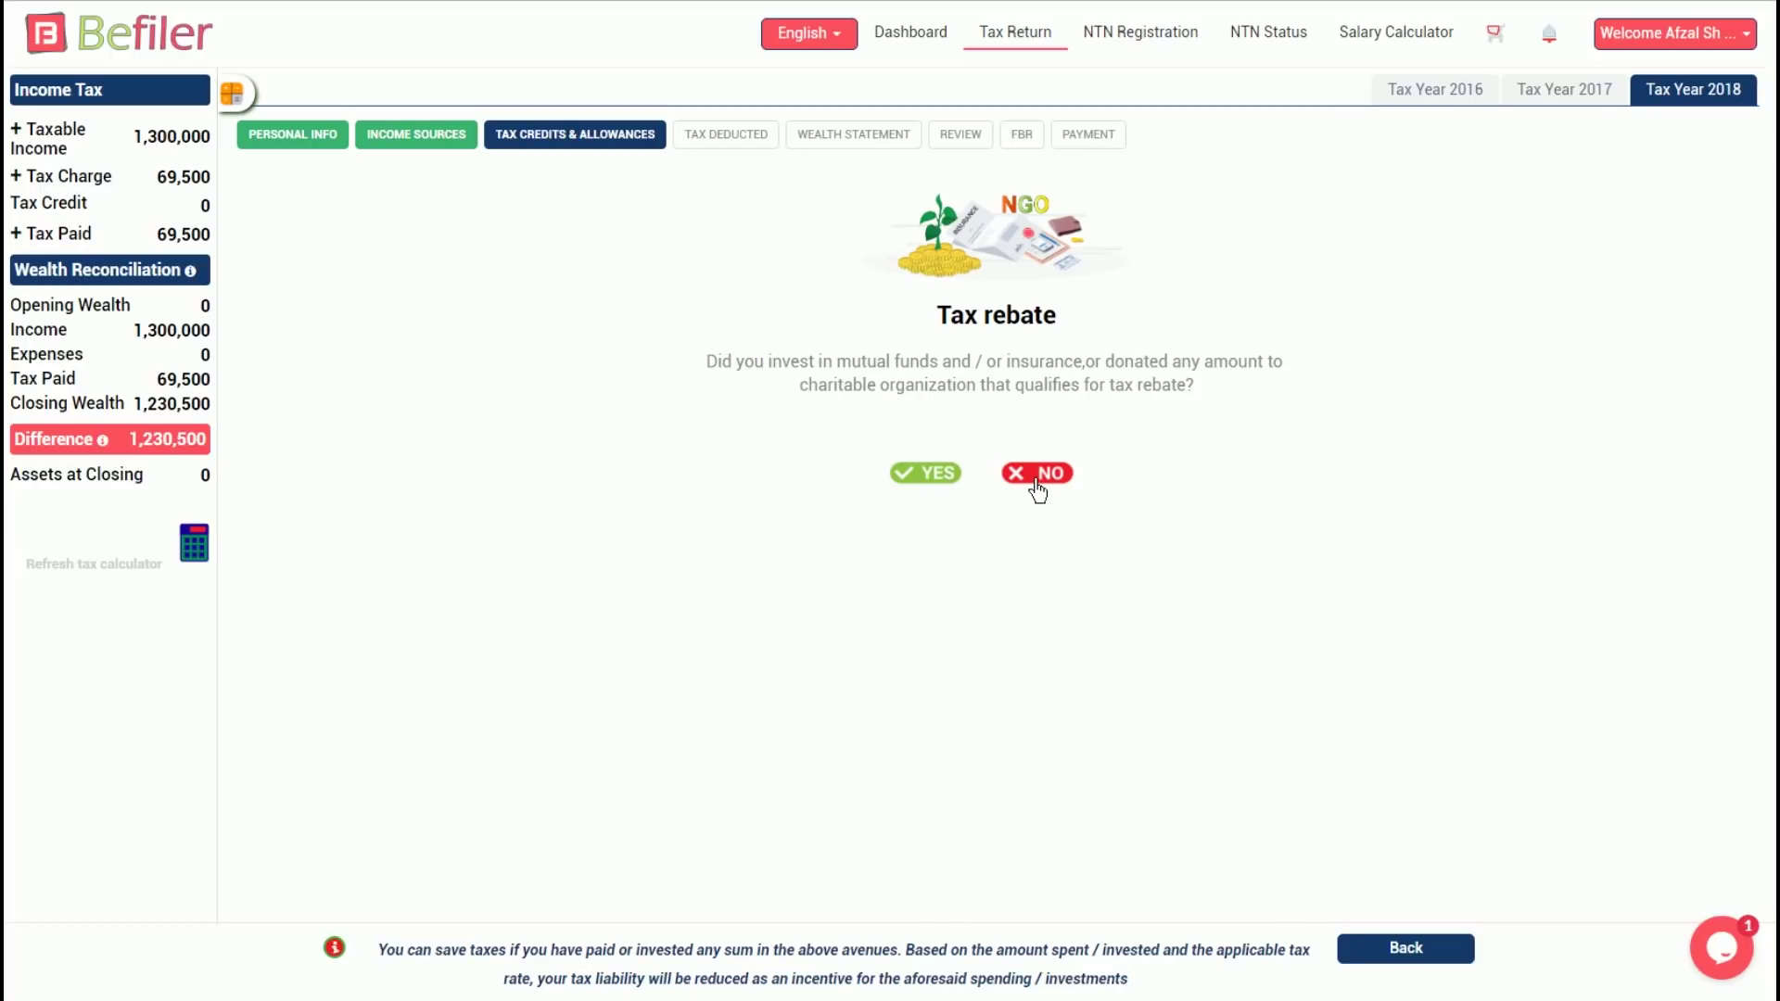
Claim a 200,000 investment in shares, funds or insurance and refresh totals to show a 9,917 credit
click(925, 482)
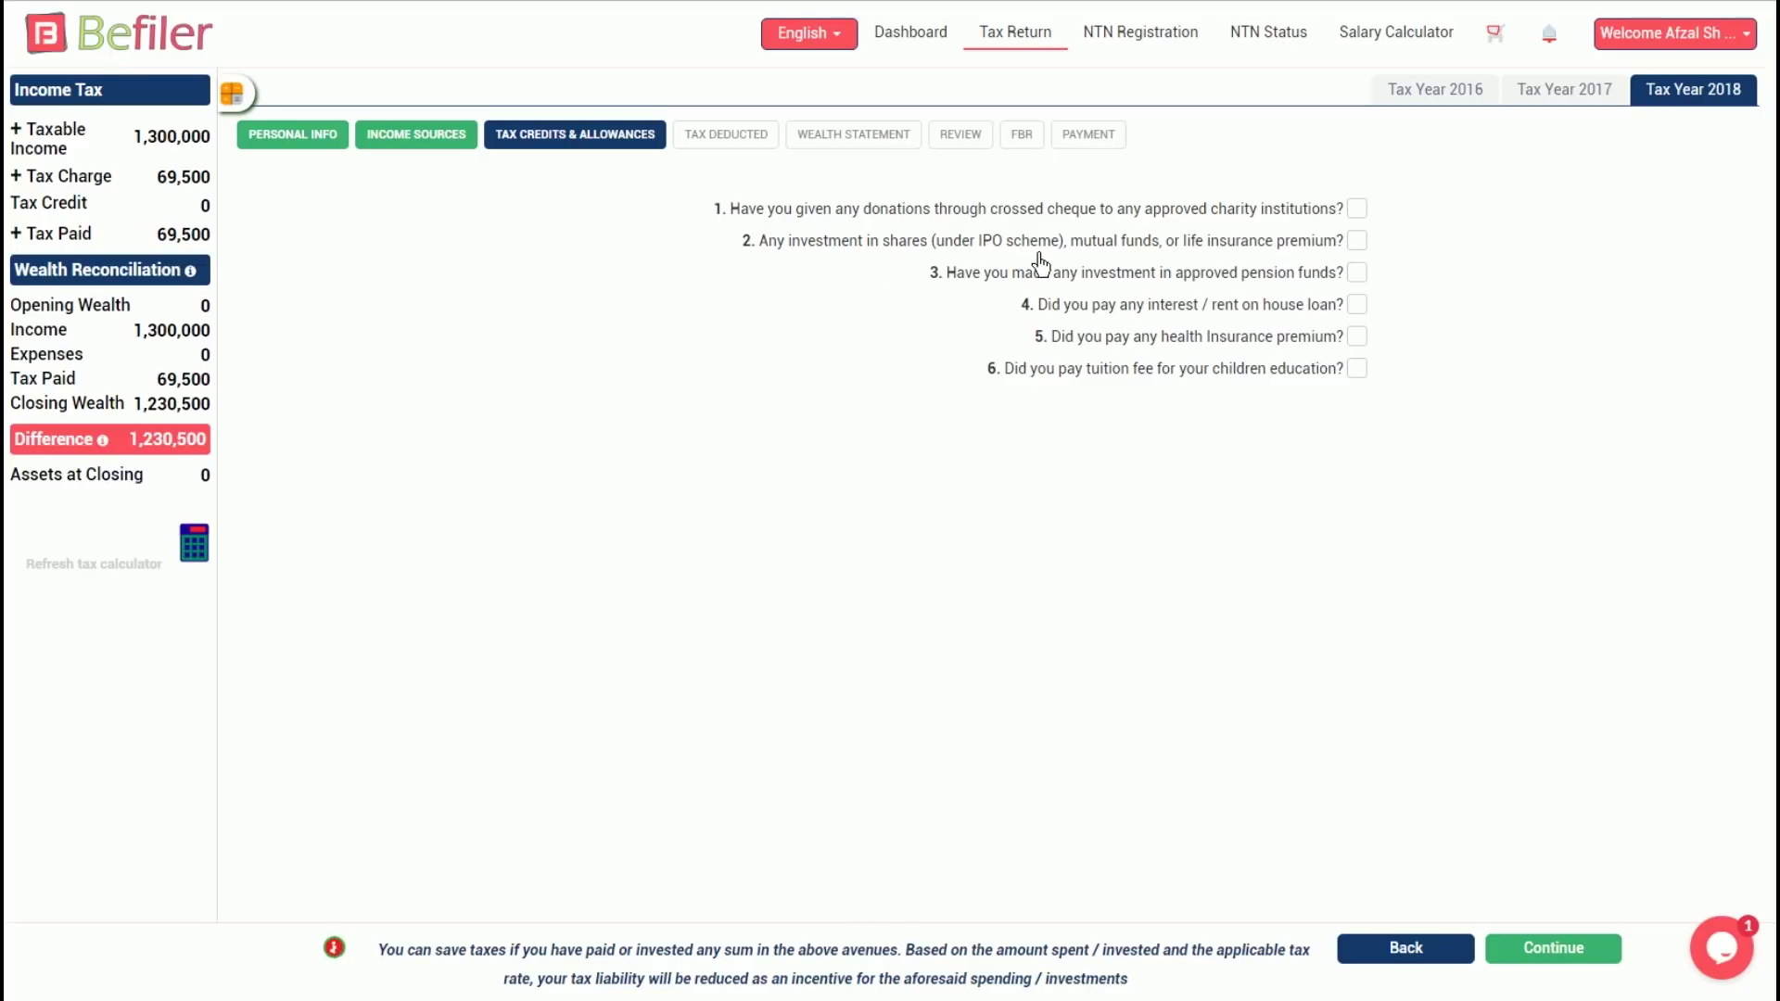
click(1363, 244)
click(1510, 246)
text(200,000)
click(194, 547)
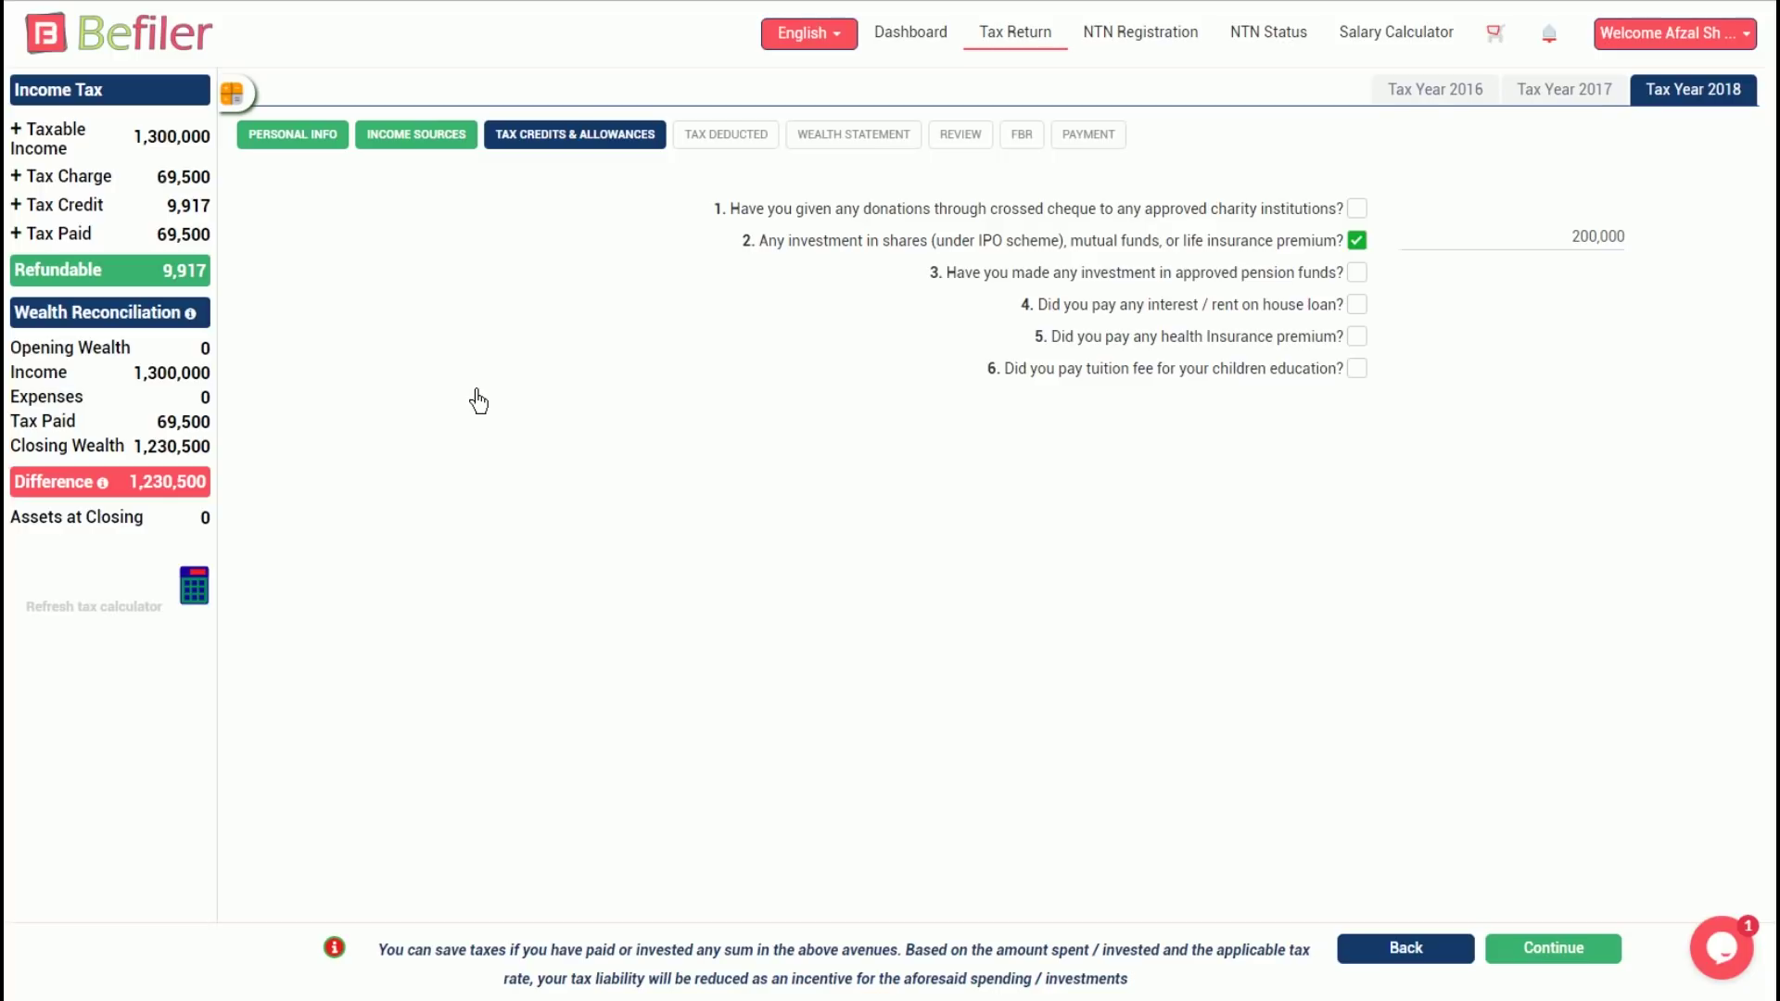
Declare advance taxes paid and choose utility bills as the taxes-paid category
click(1569, 949)
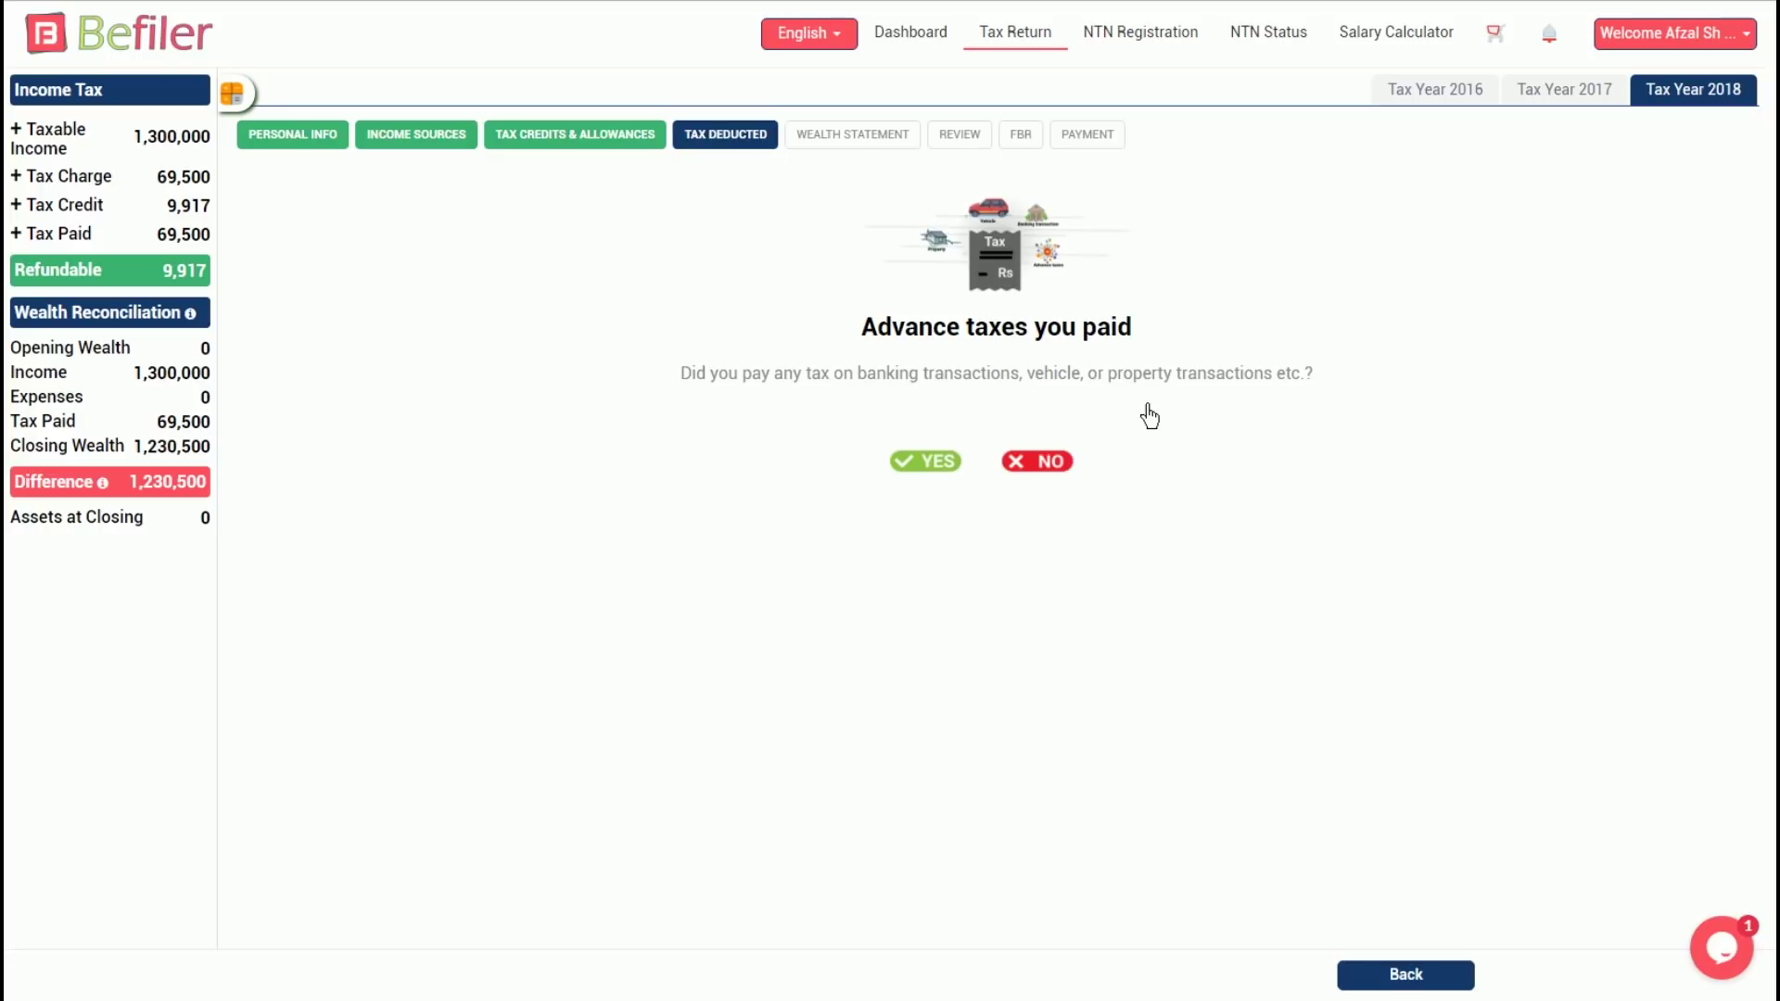
click(950, 464)
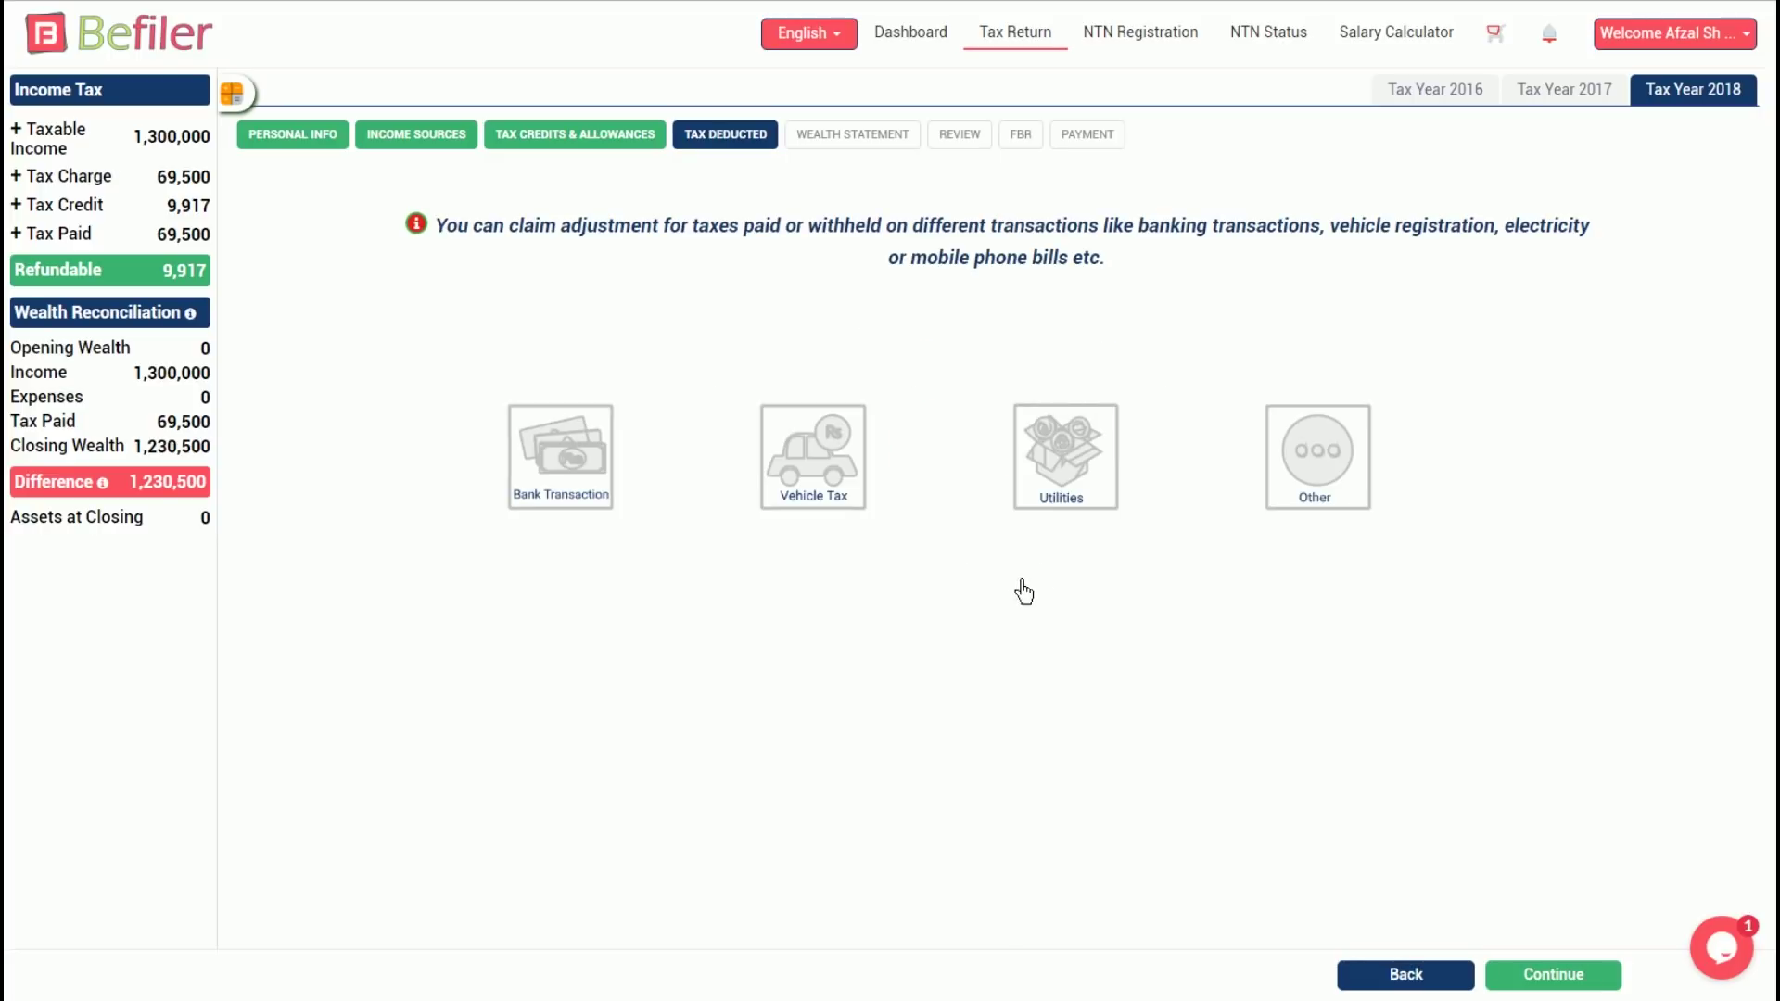
click(1098, 476)
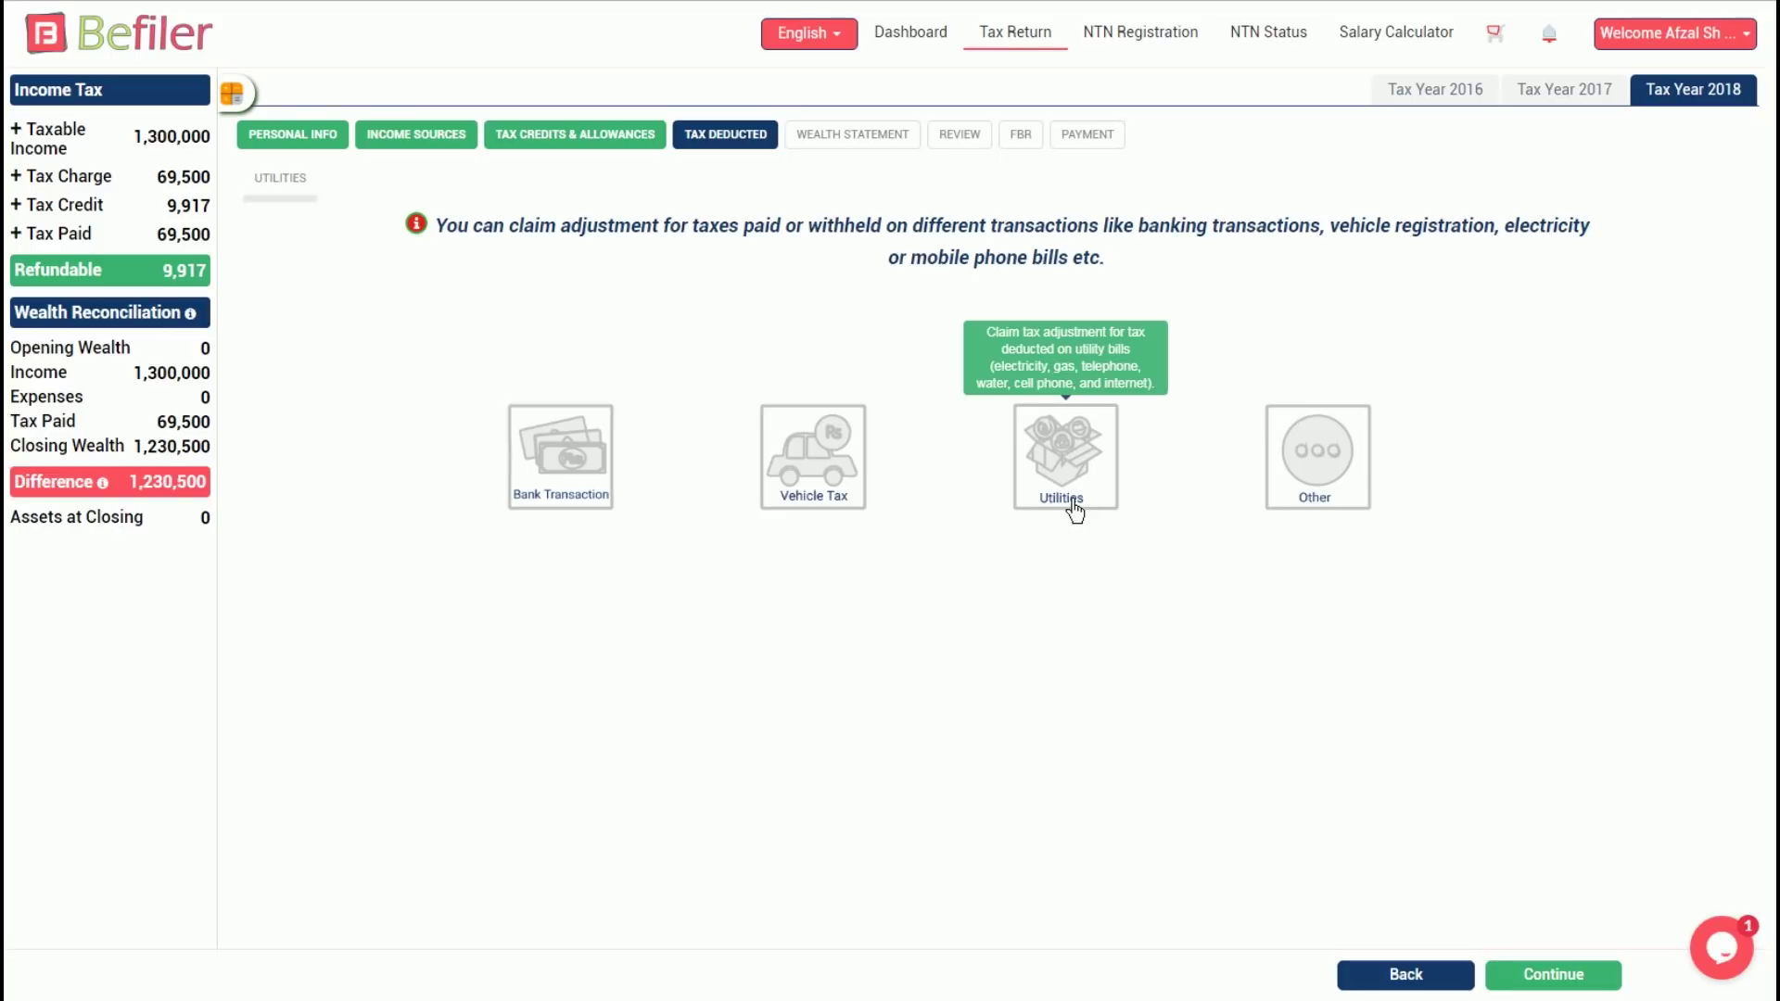
click(1068, 501)
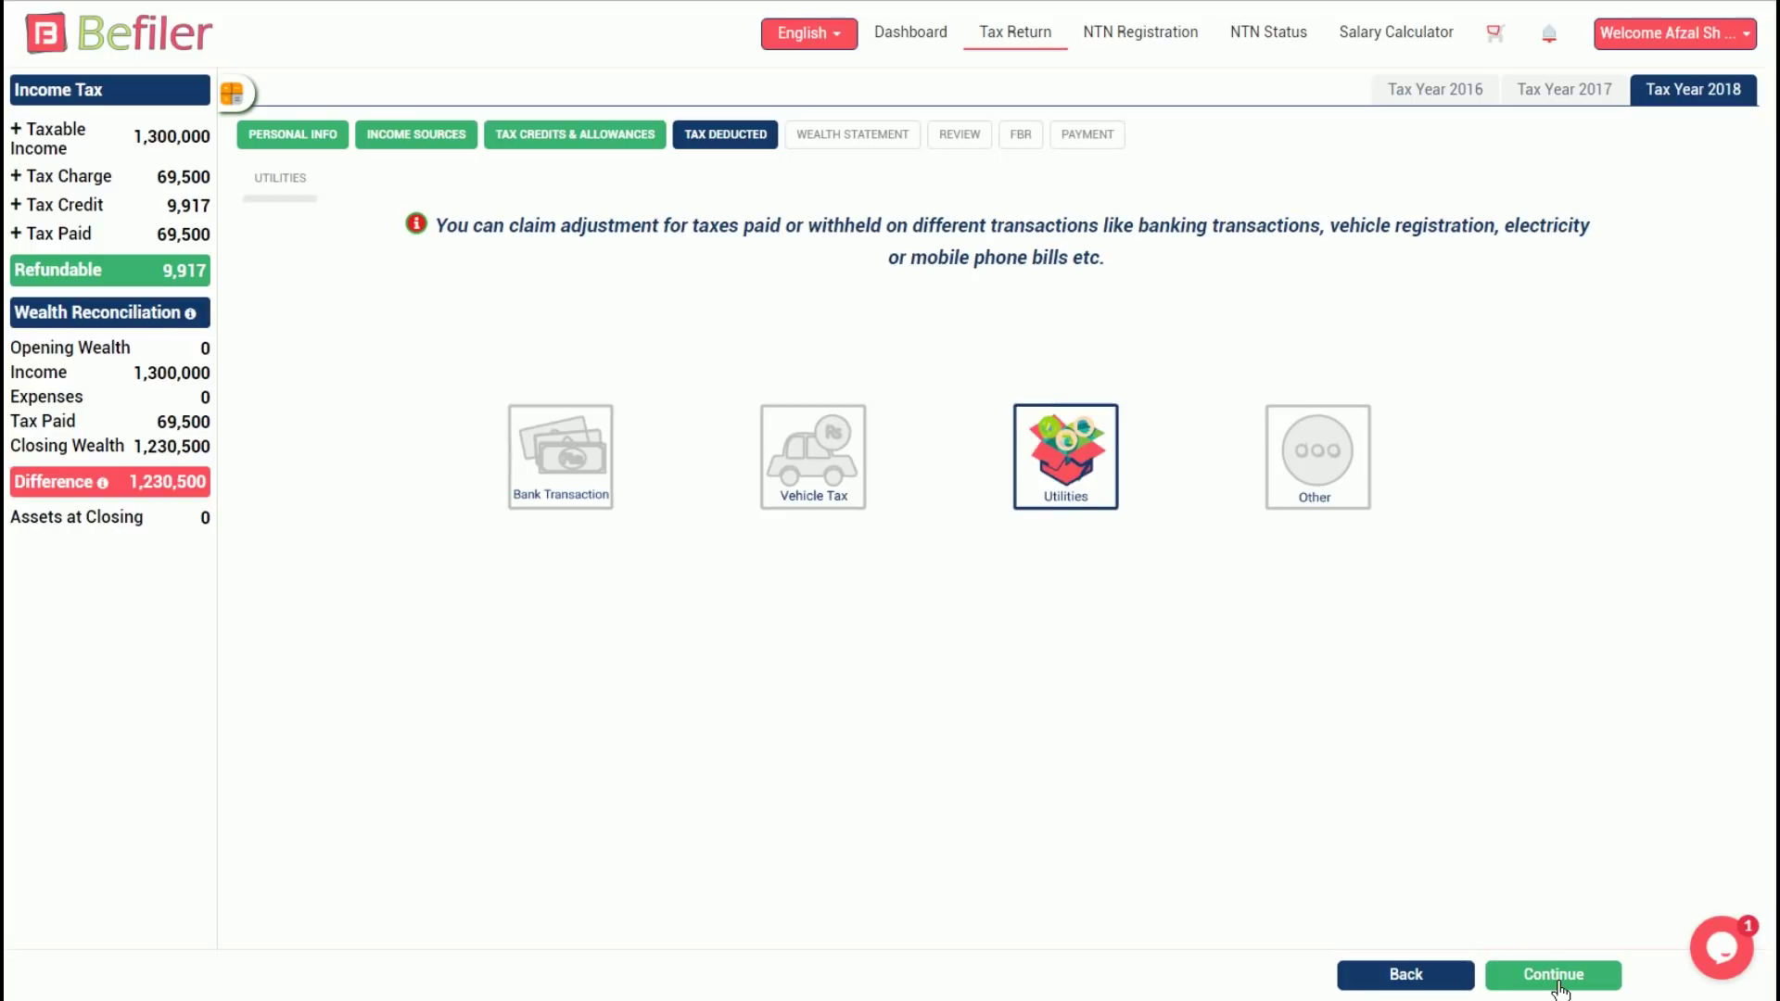
Record a Ufone Cellphone utility with the consumer number and 1000 tax deducted, then continue
click(1071, 276)
click(1067, 333)
click(1073, 308)
click(1053, 369)
click(1054, 357)
click(1121, 376)
text(1000)
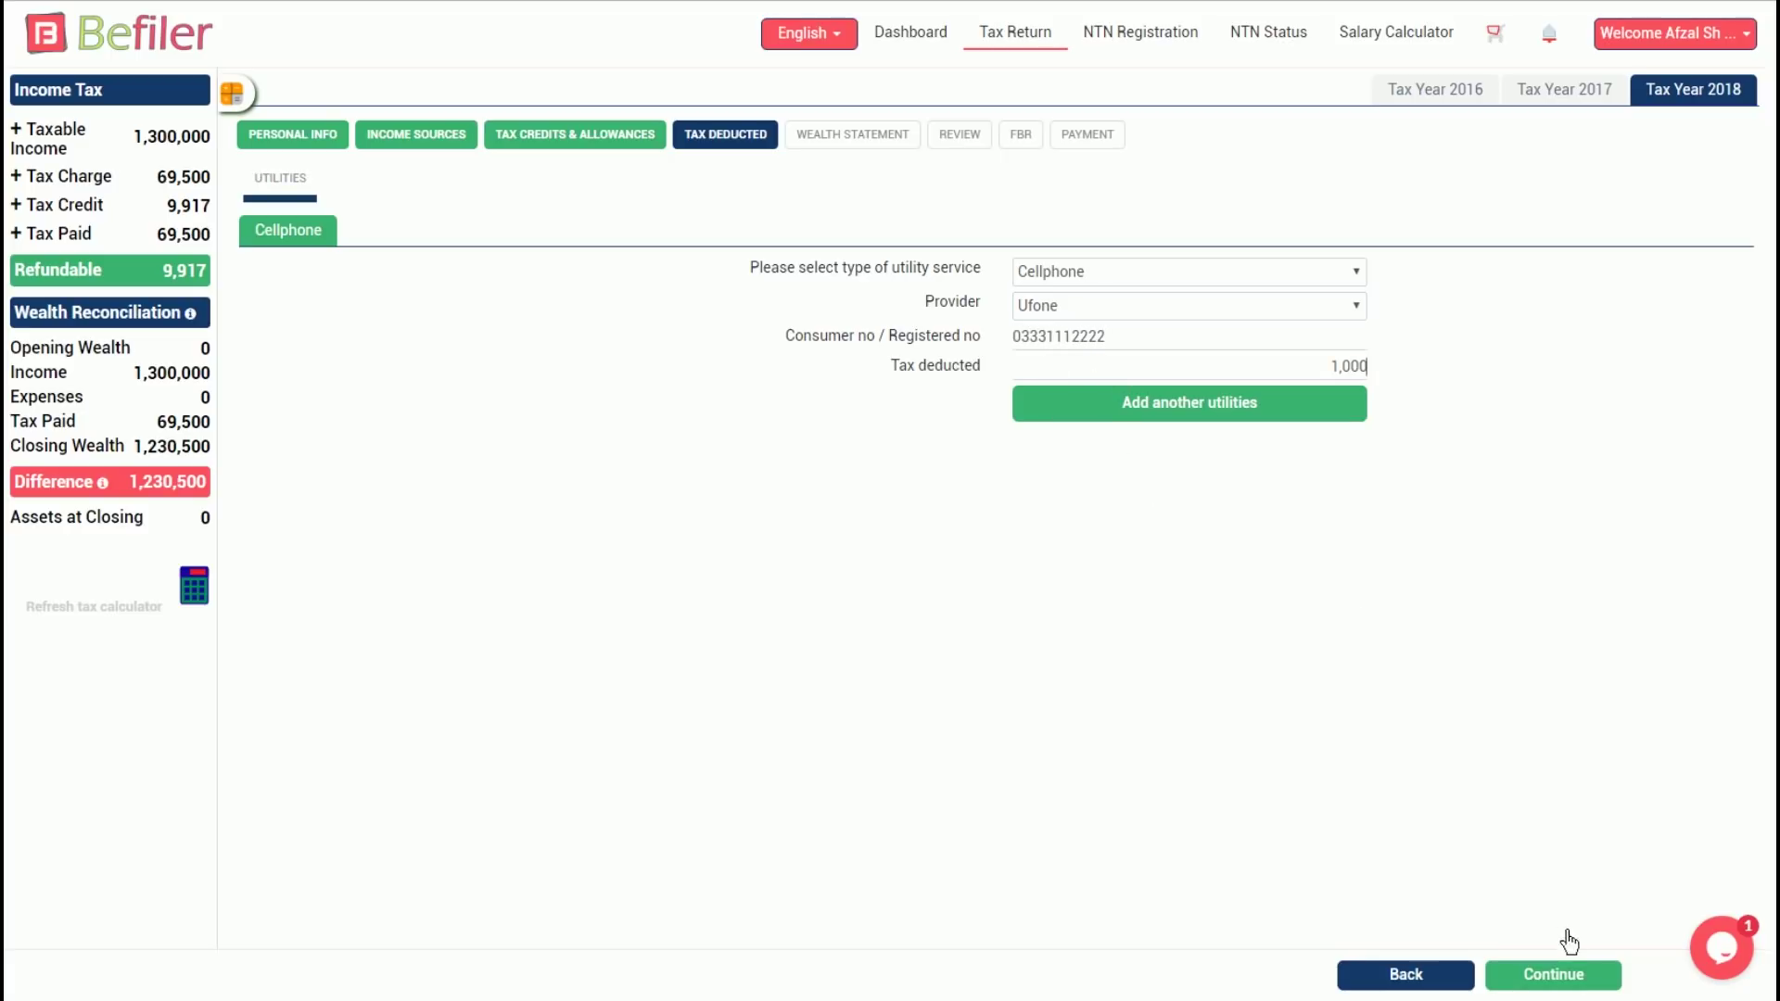
click(1553, 974)
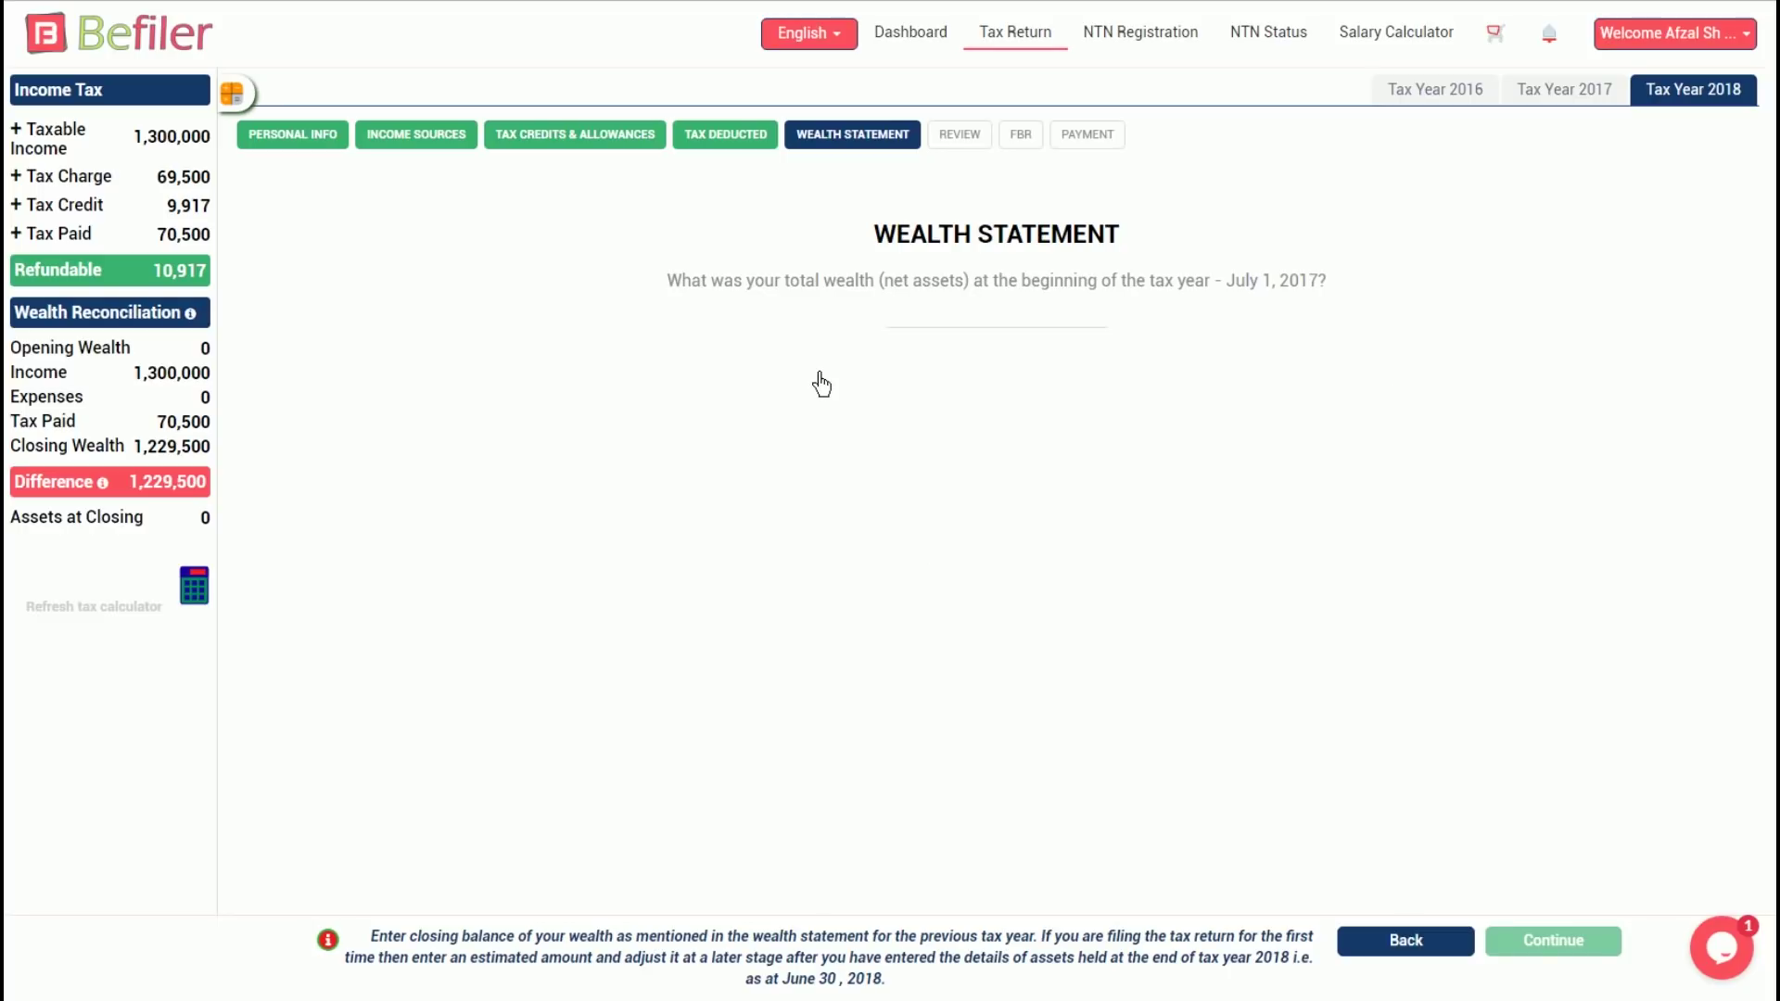
Enter 300,000 as net wealth on July 1, 2017 and submit it
click(941, 329)
text(30)
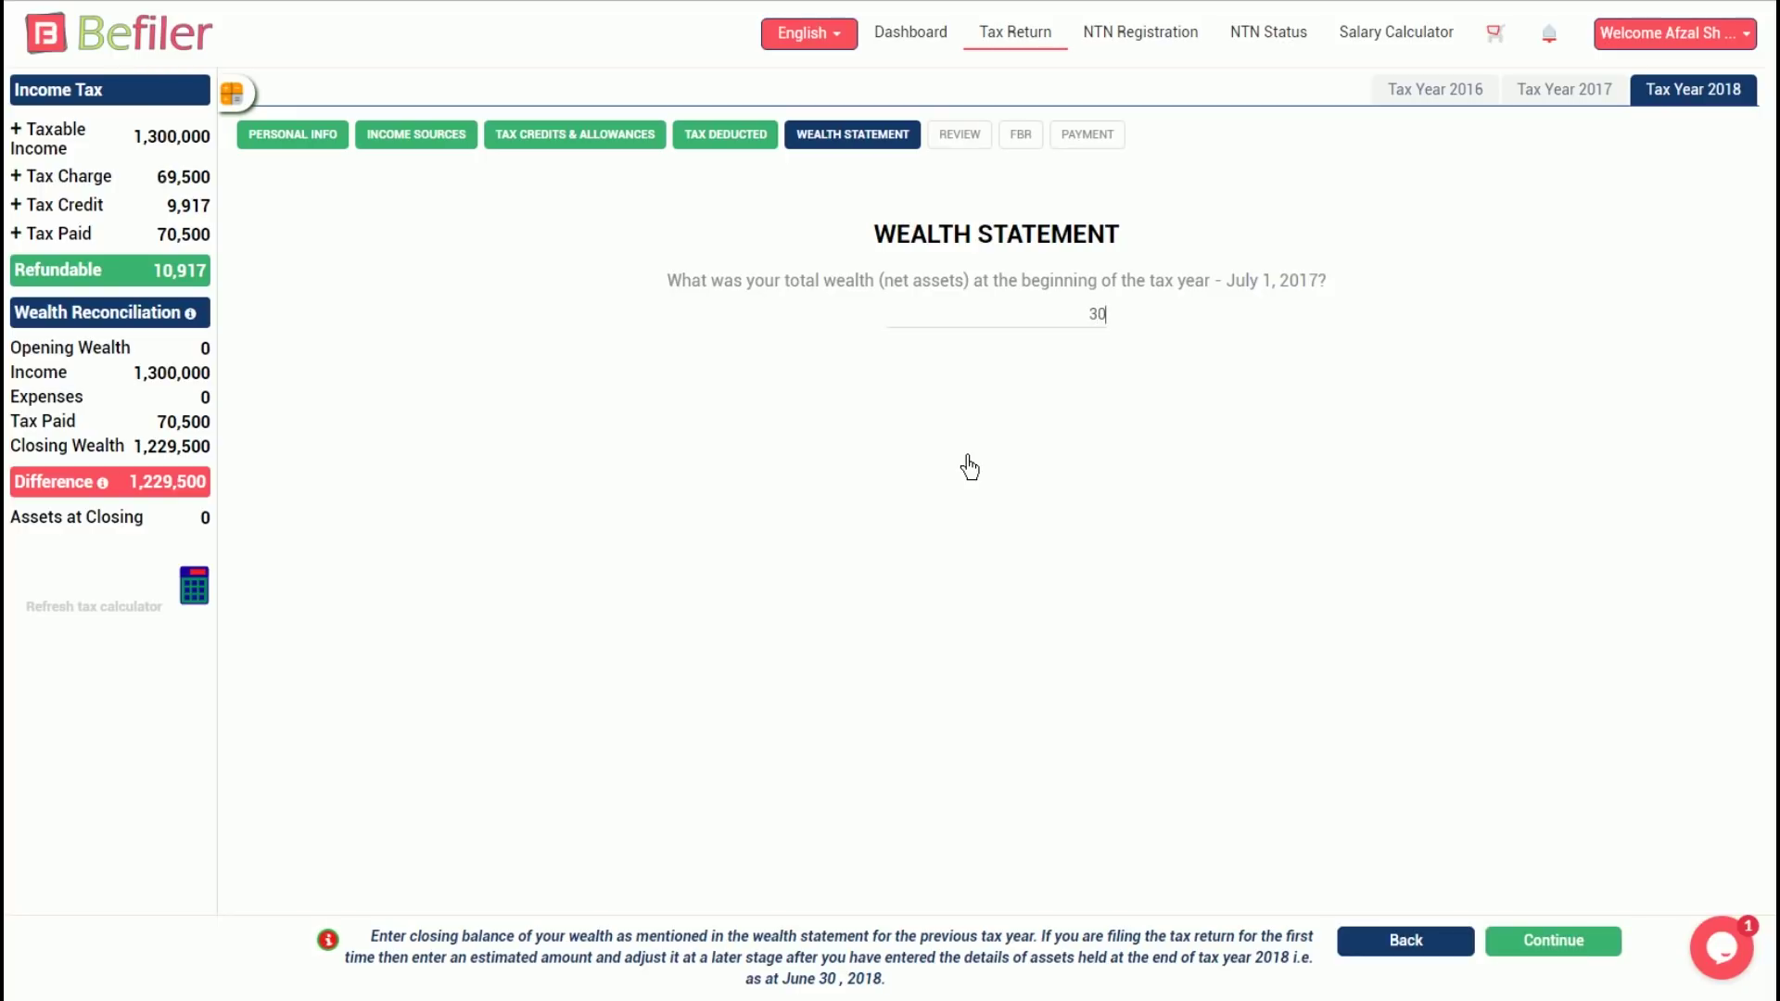
text(0,000)
click(1567, 941)
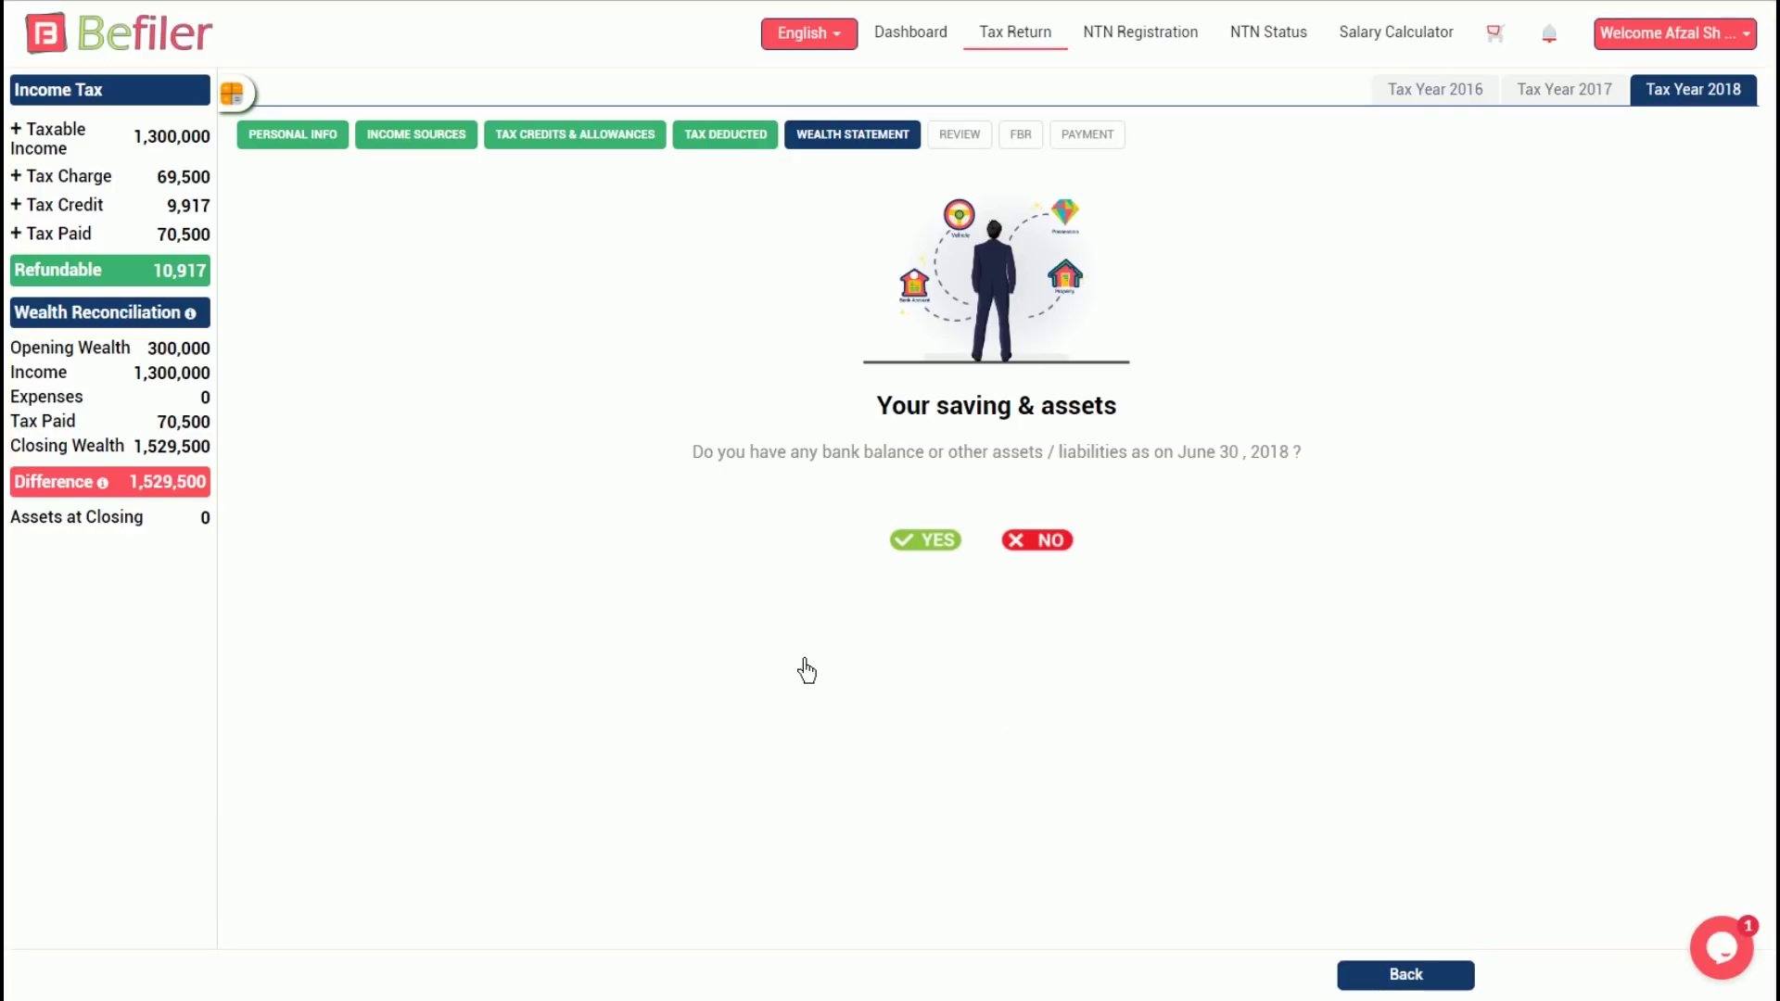
Confirm assets were held at June 30, 2018, add Accounts alongside Expense, and continue
click(947, 550)
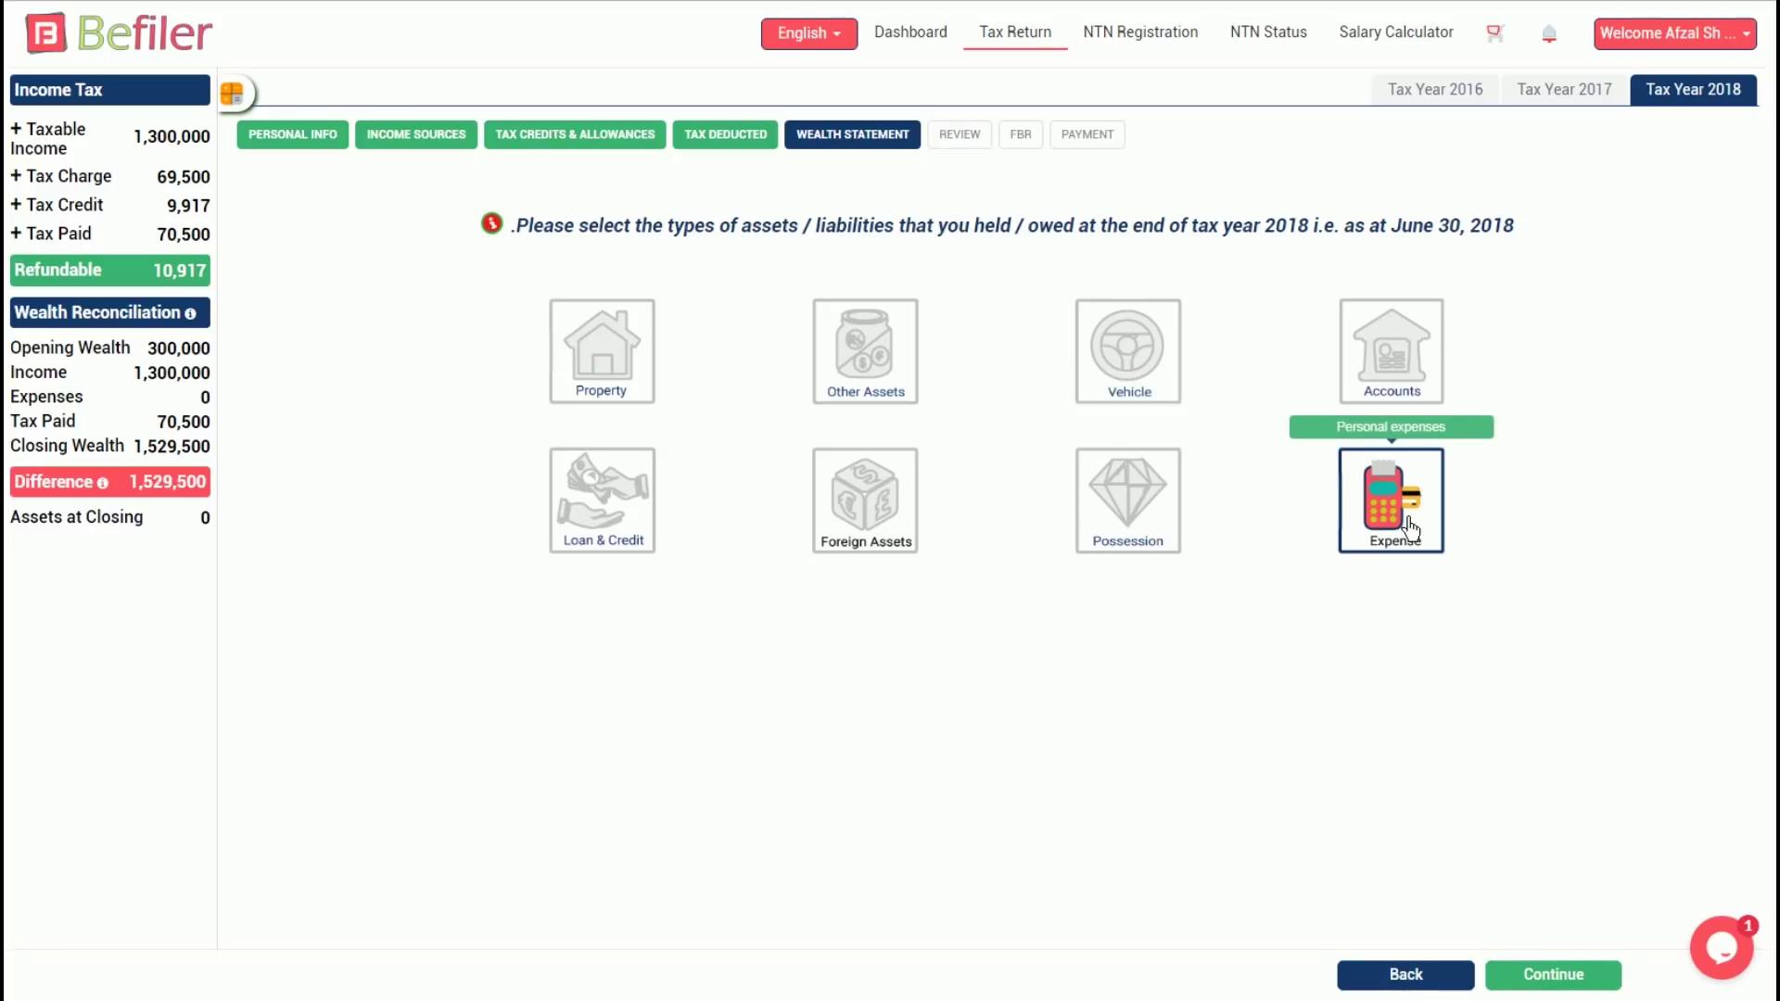
click(1417, 368)
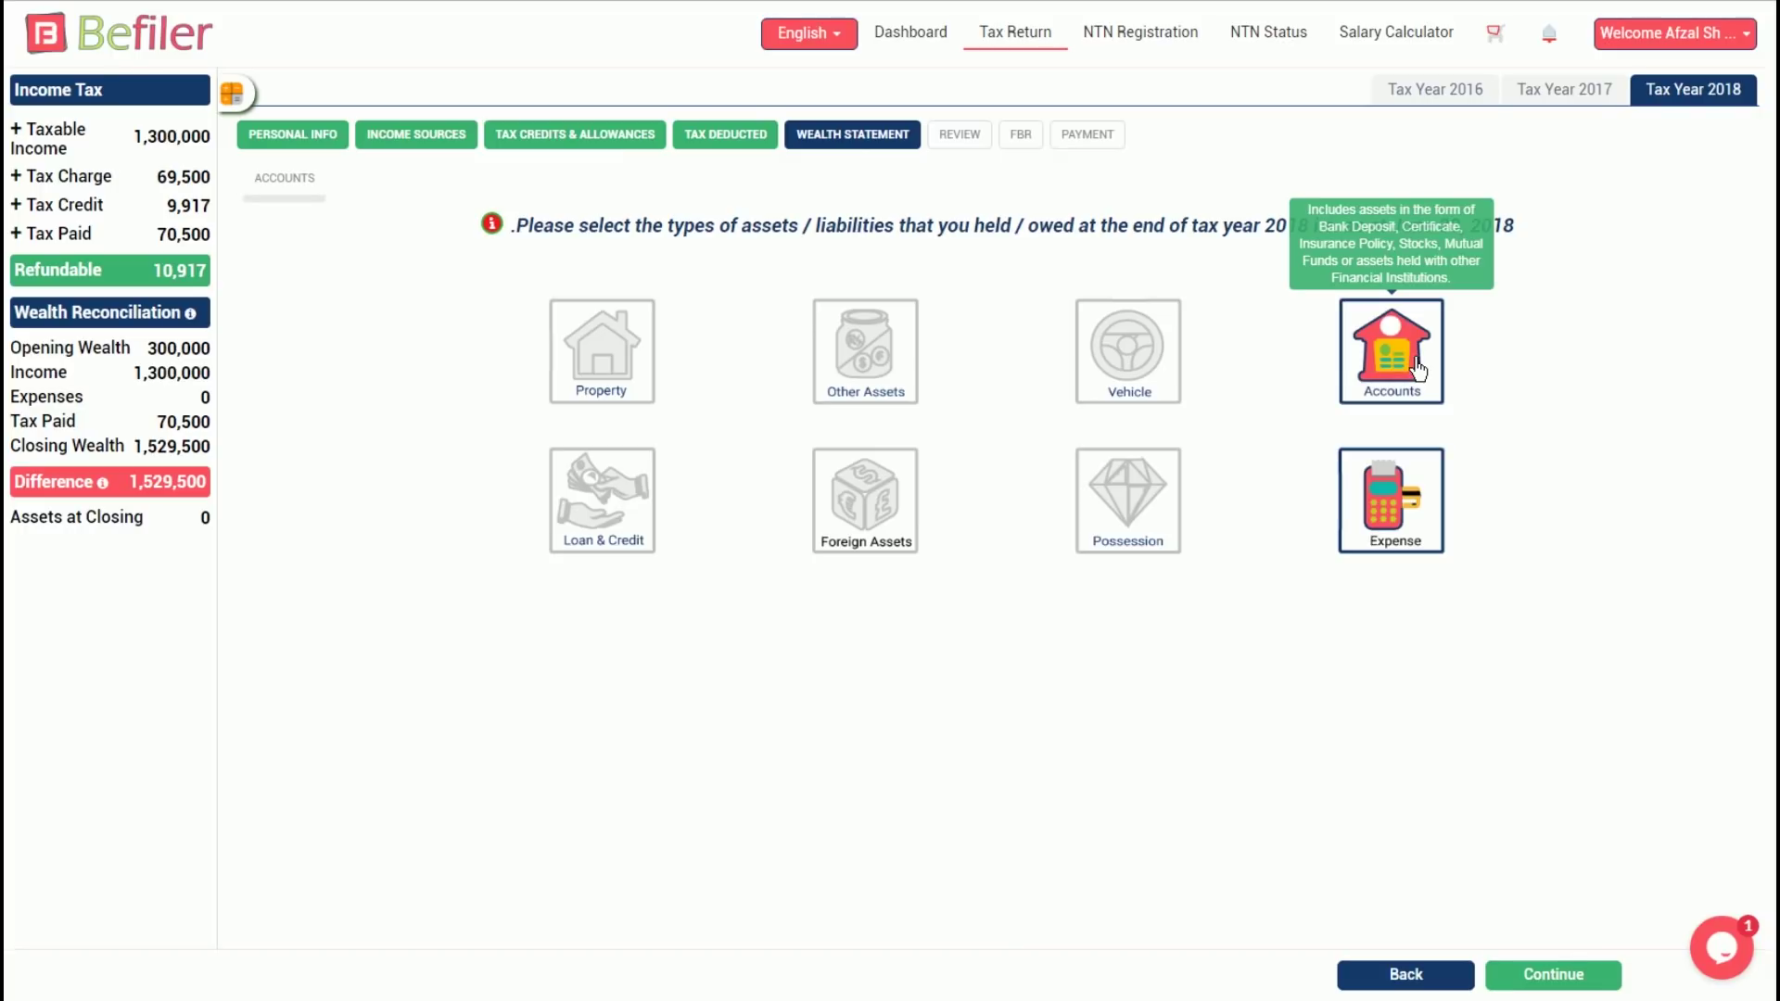
click(1551, 976)
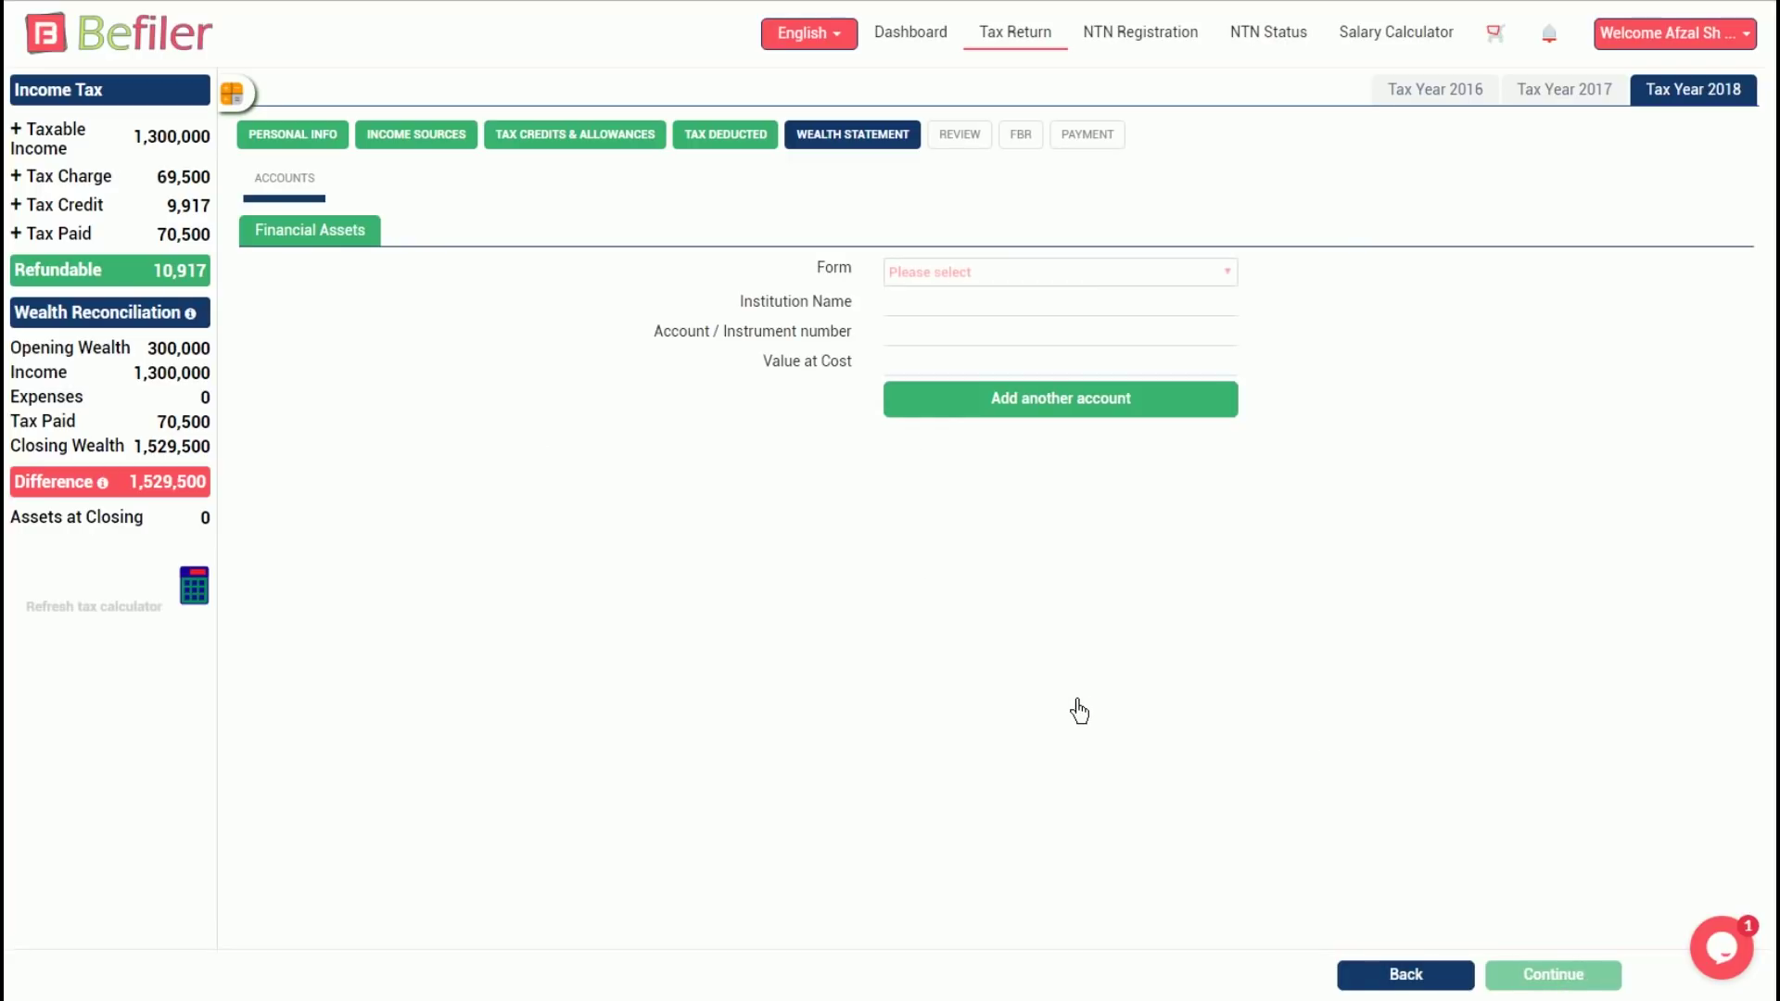
Add an Allied Bank Limited account, branch Sharah-e-faisal, with its account number and 1,000,000 value
click(1190, 287)
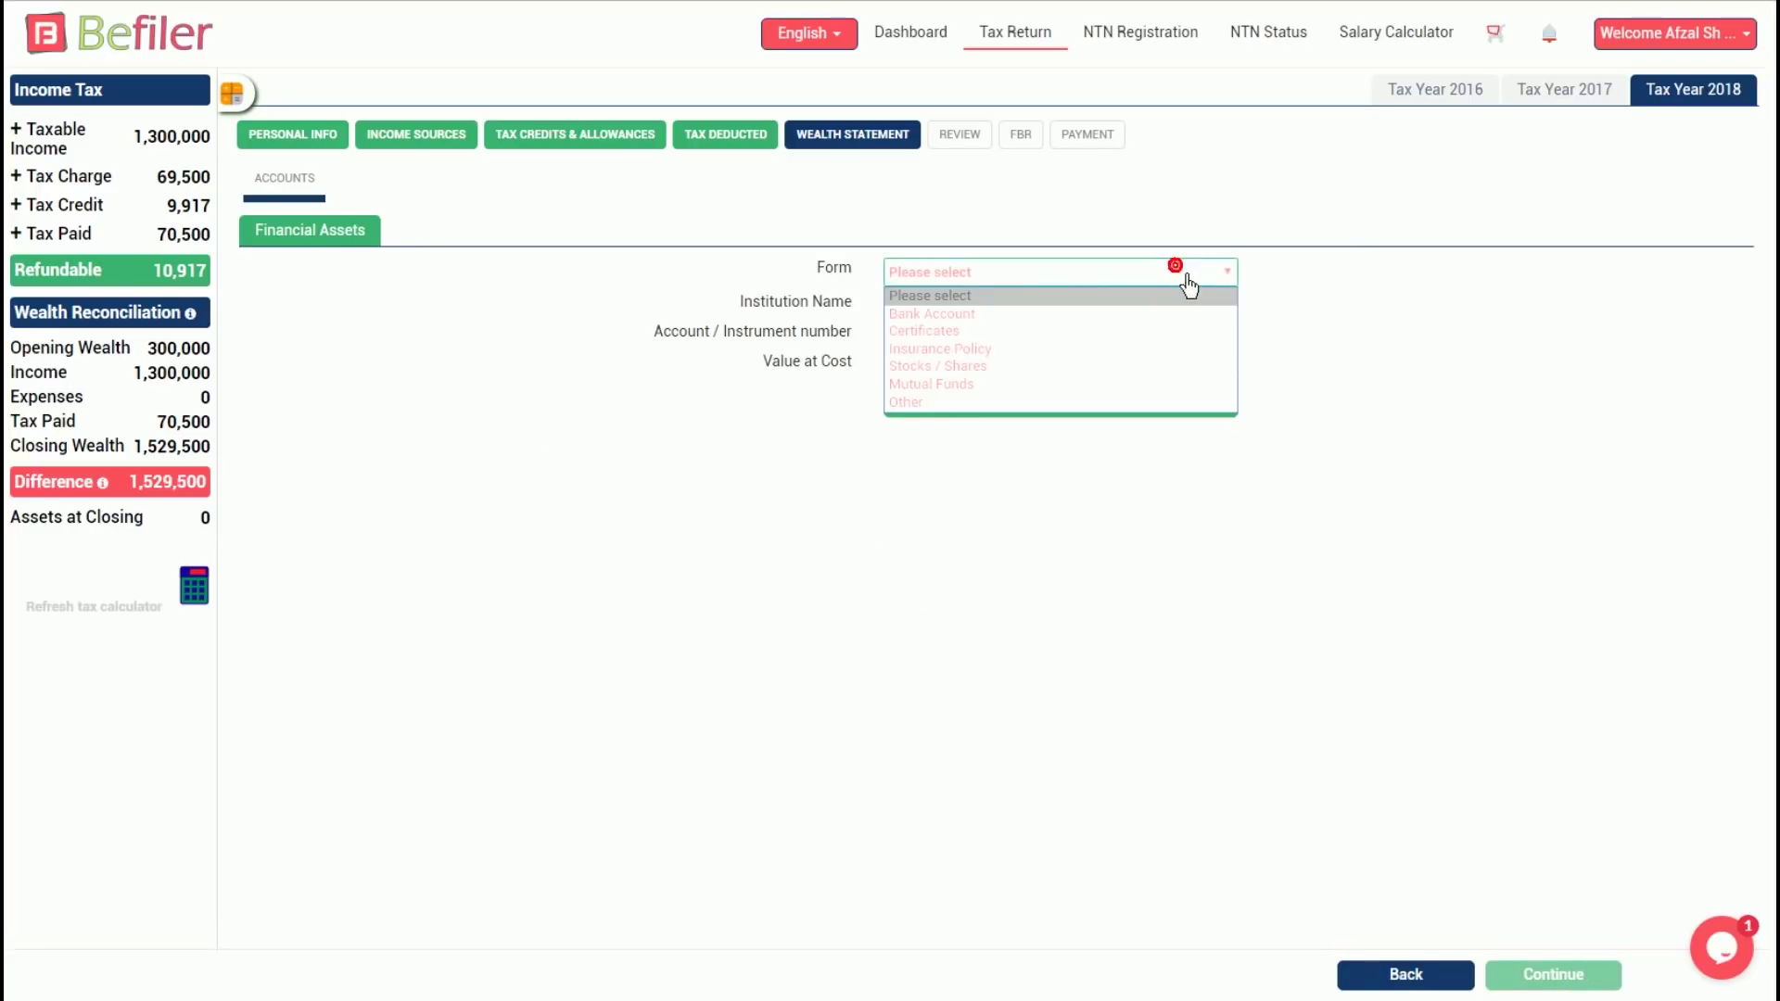
click(967, 314)
click(978, 315)
click(972, 349)
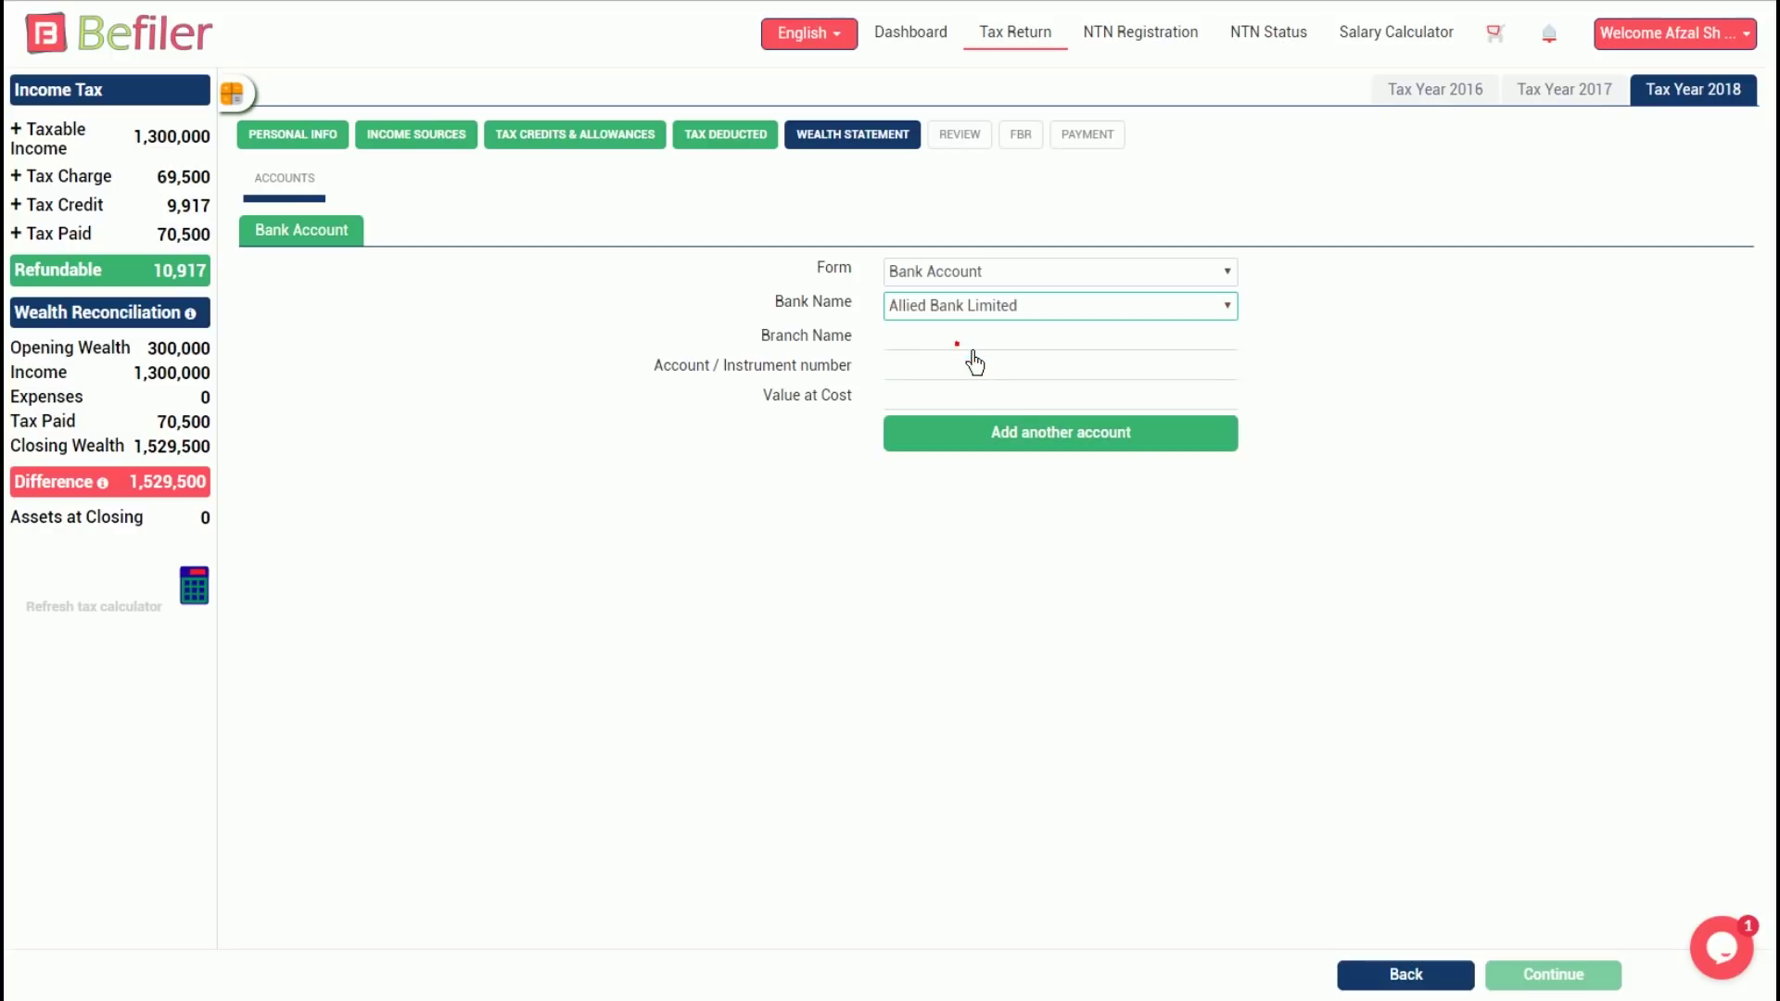
click(936, 343)
text(Sha)
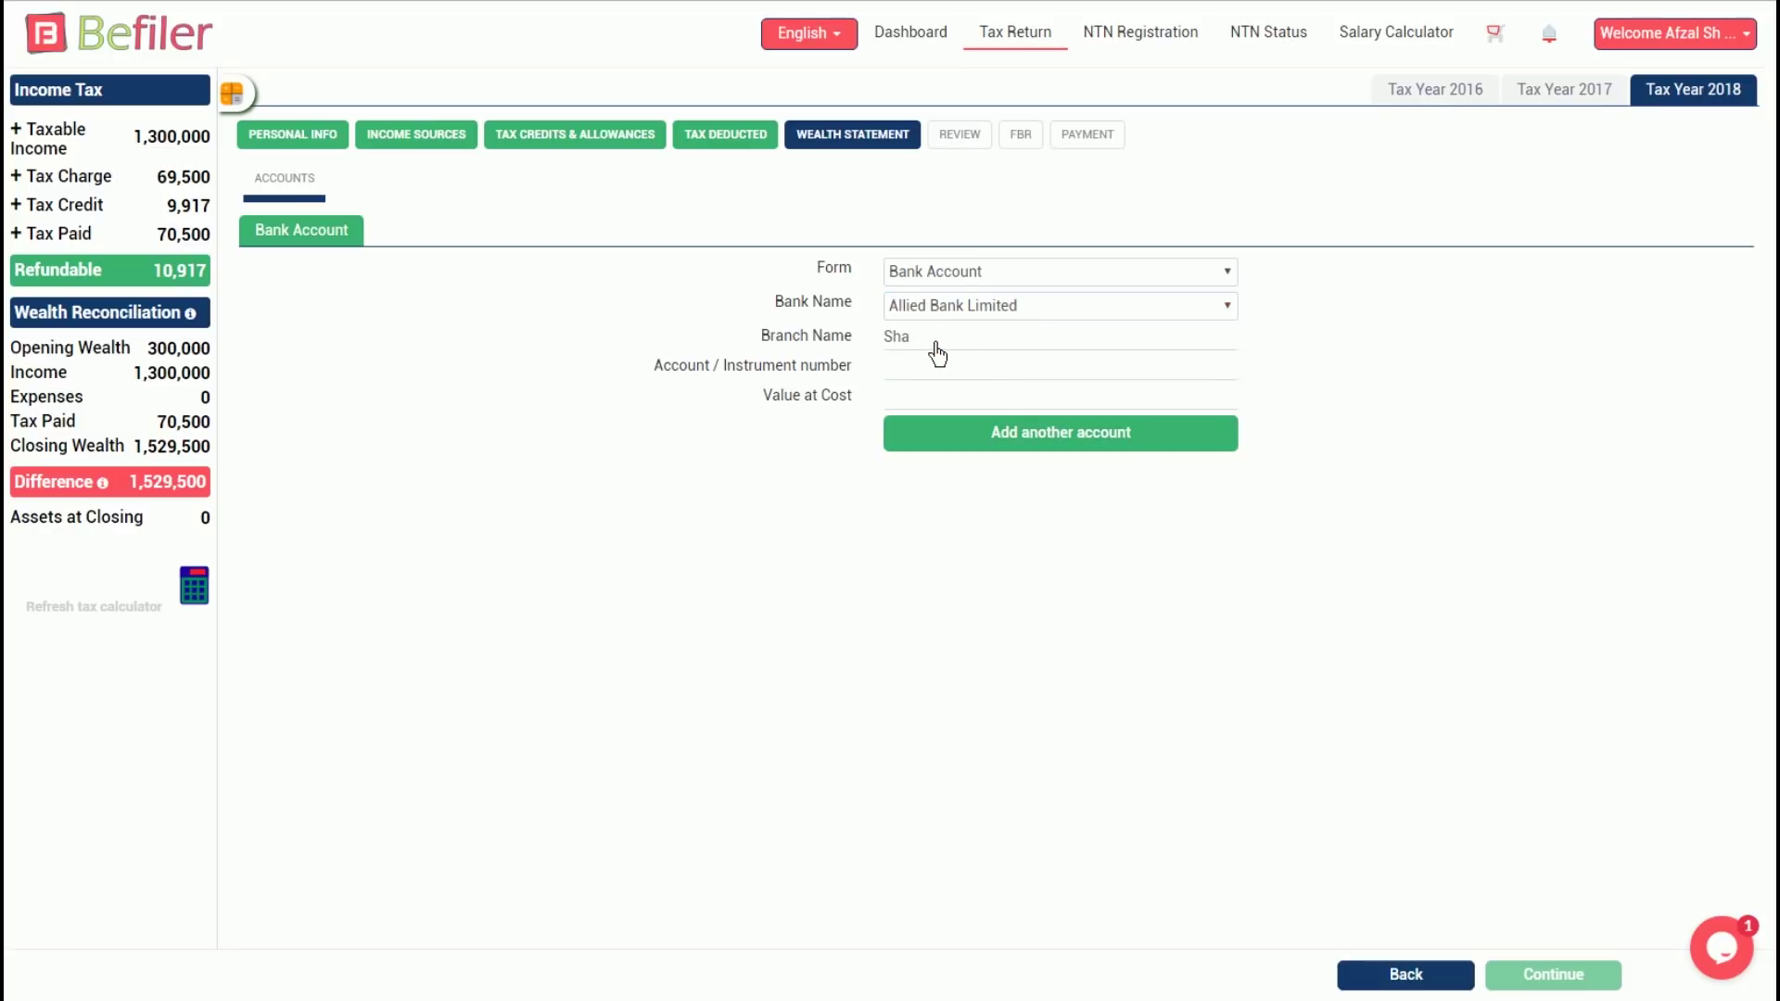
text(rah-e-faisal)
click(955, 369)
text(123456)
click(992, 403)
text(1000000)
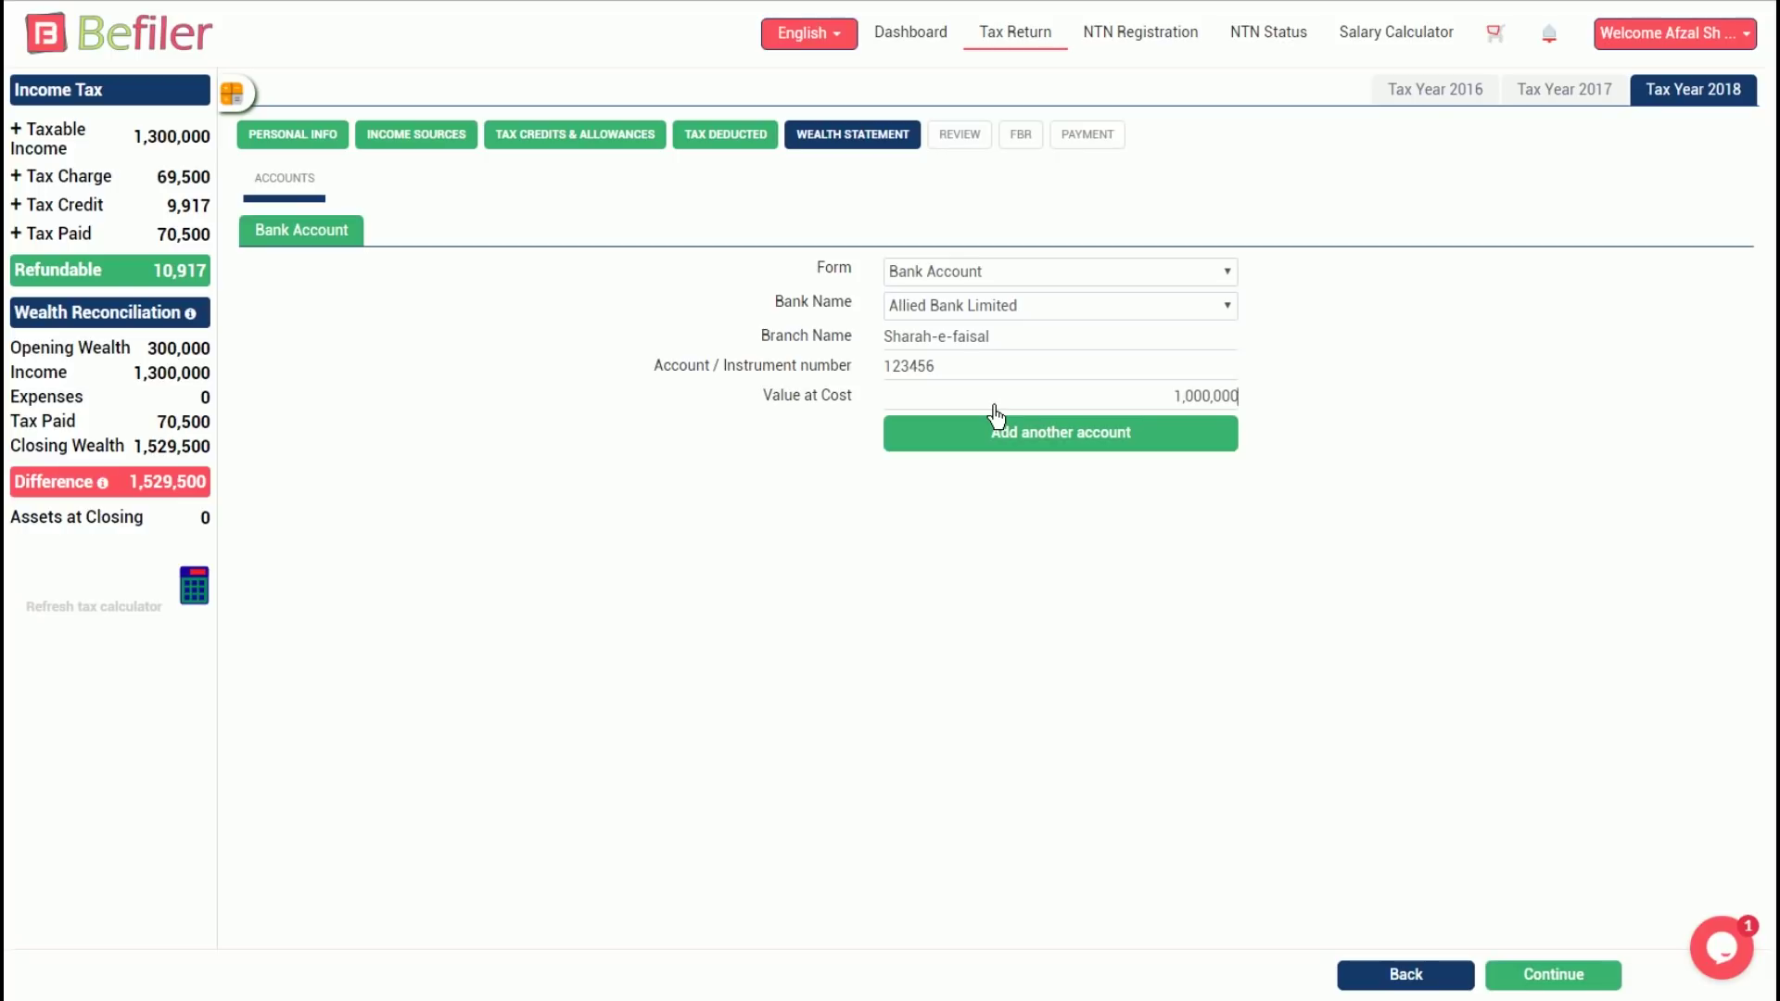
Add a second entry: ABC Funds mutual funds with its account number and 200,000 value
click(1076, 445)
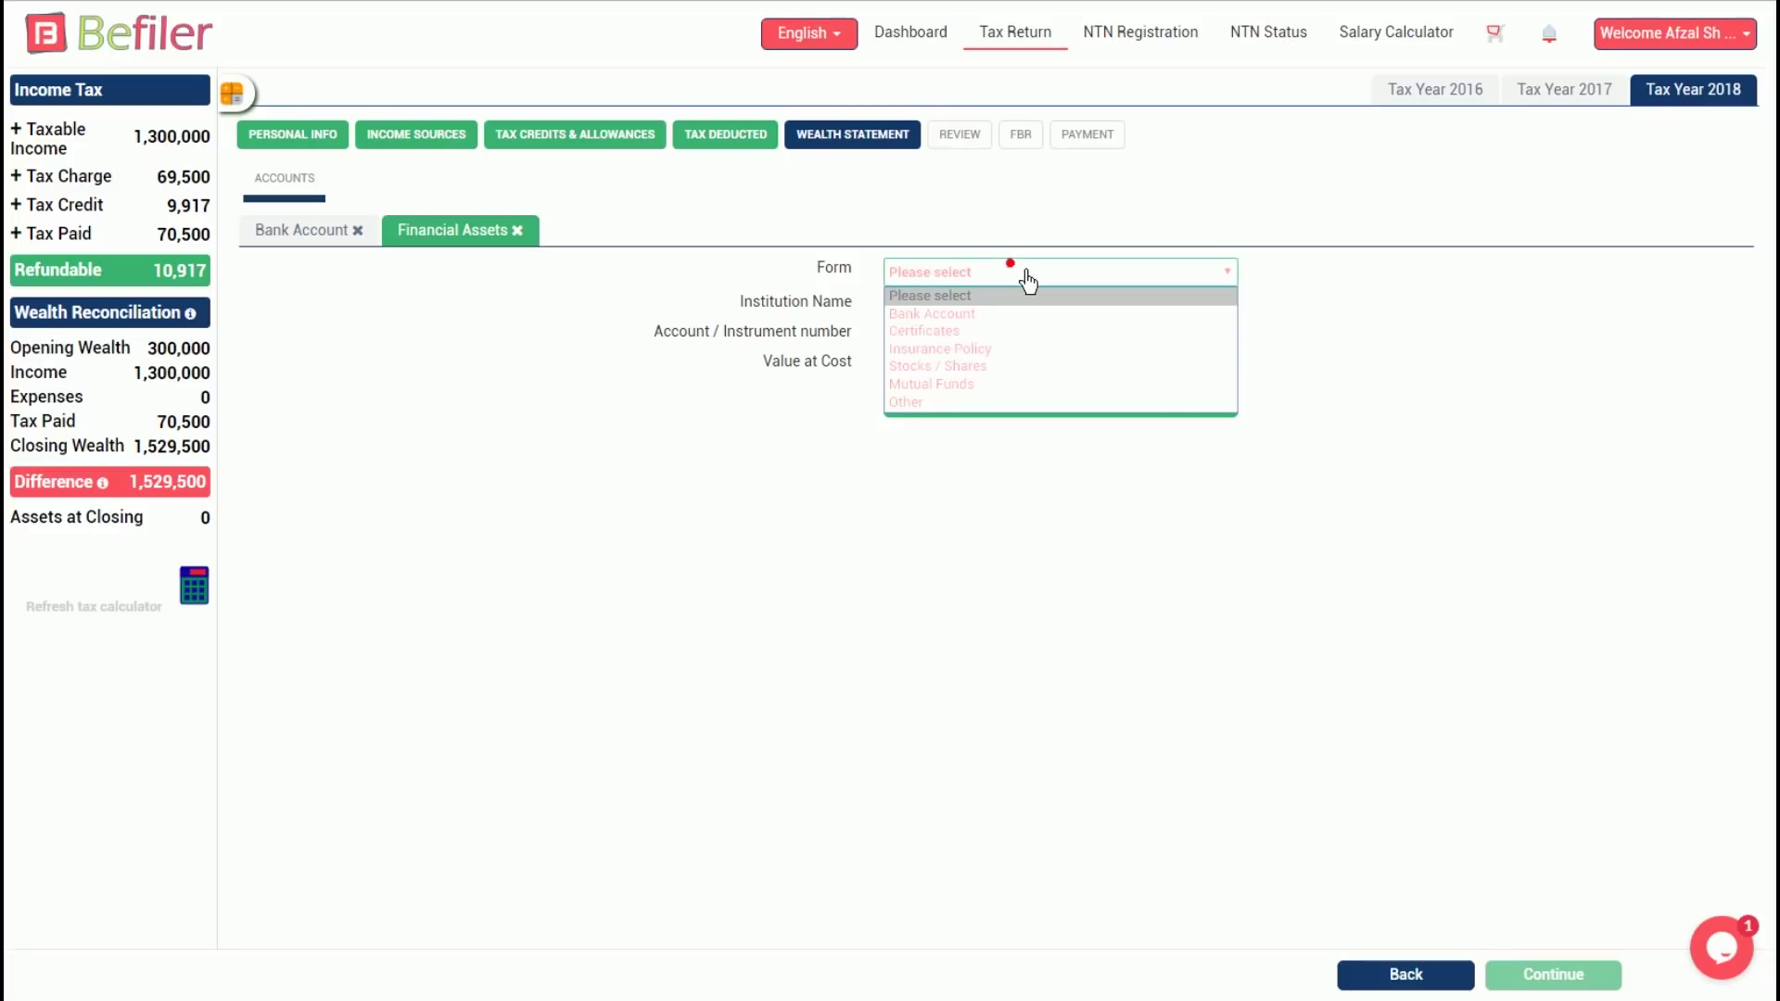
click(965, 384)
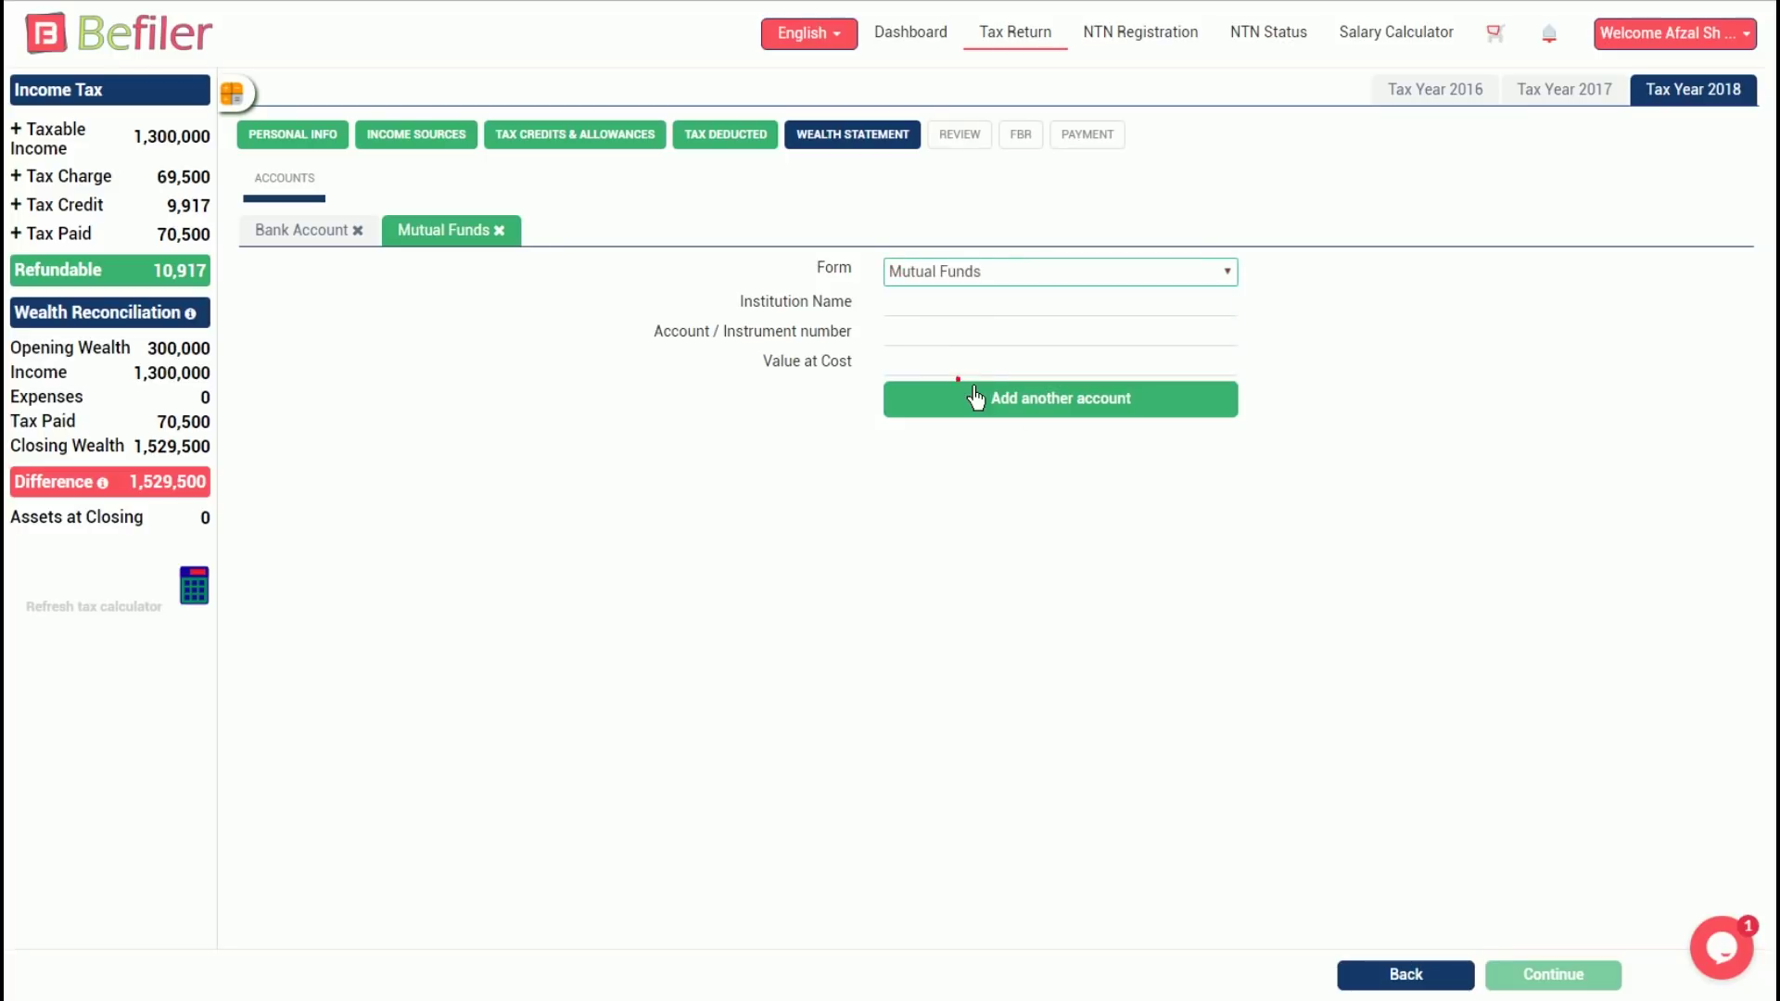
click(933, 316)
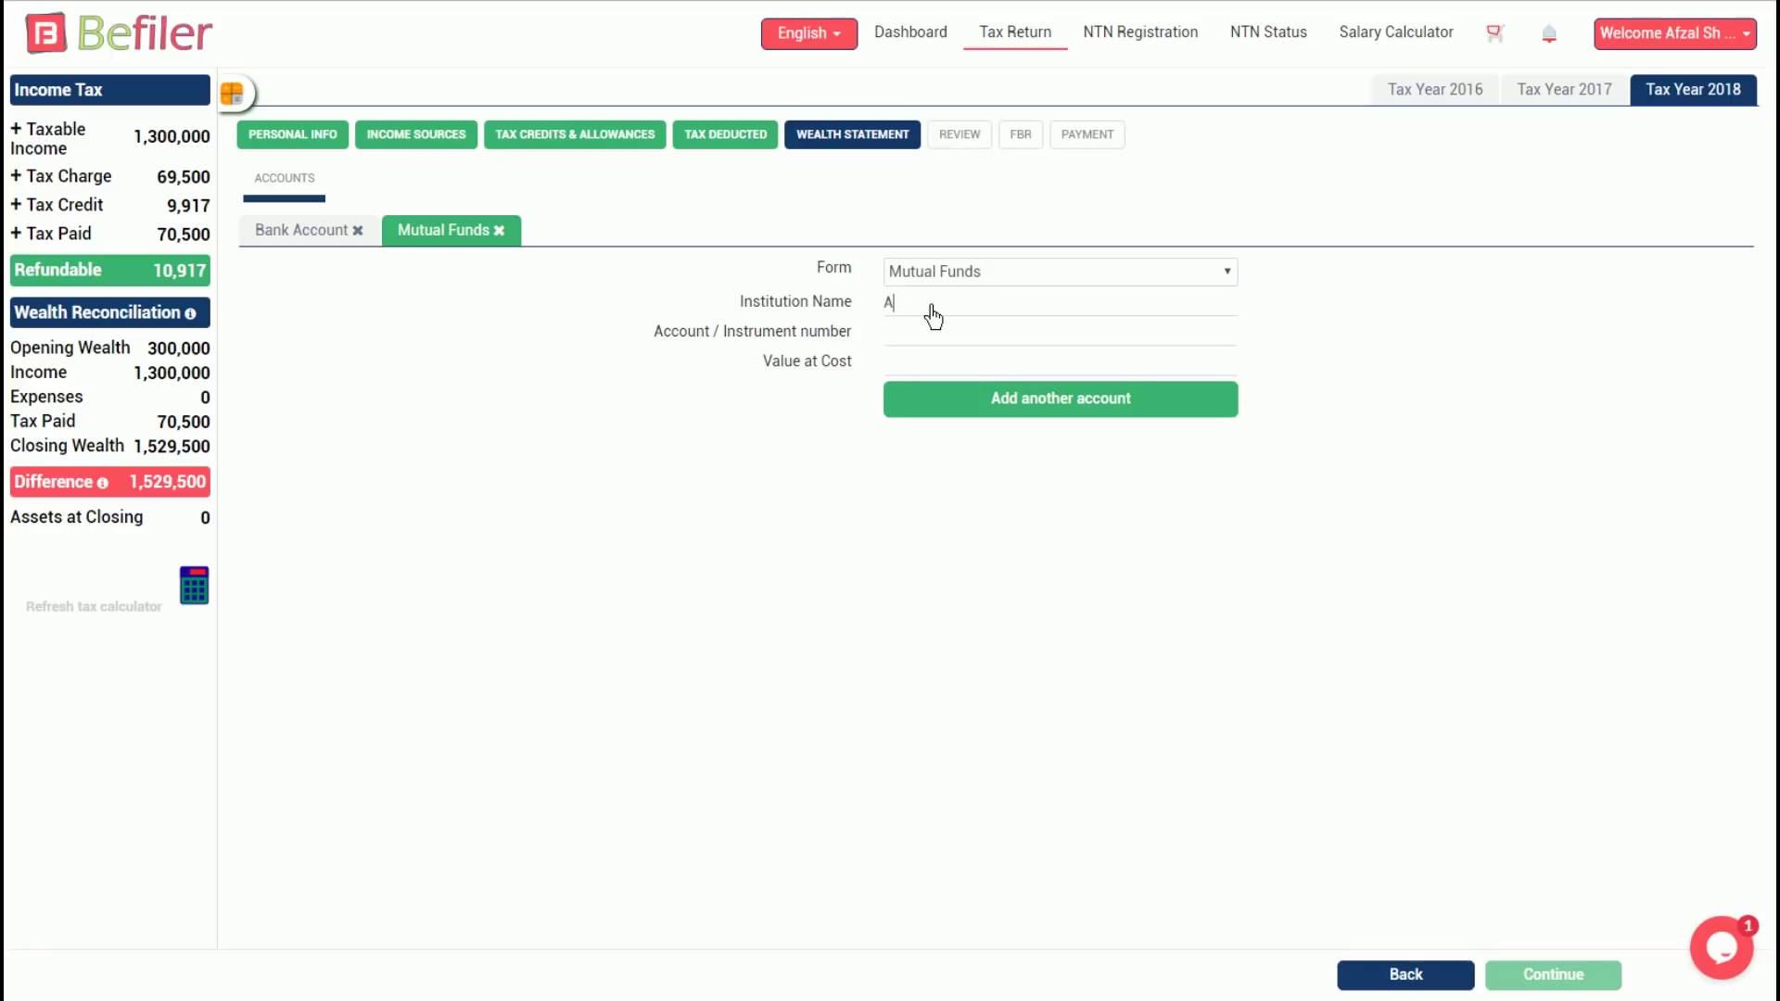
key(Tab)
click(1031, 362)
click(1189, 362)
text(2000000)
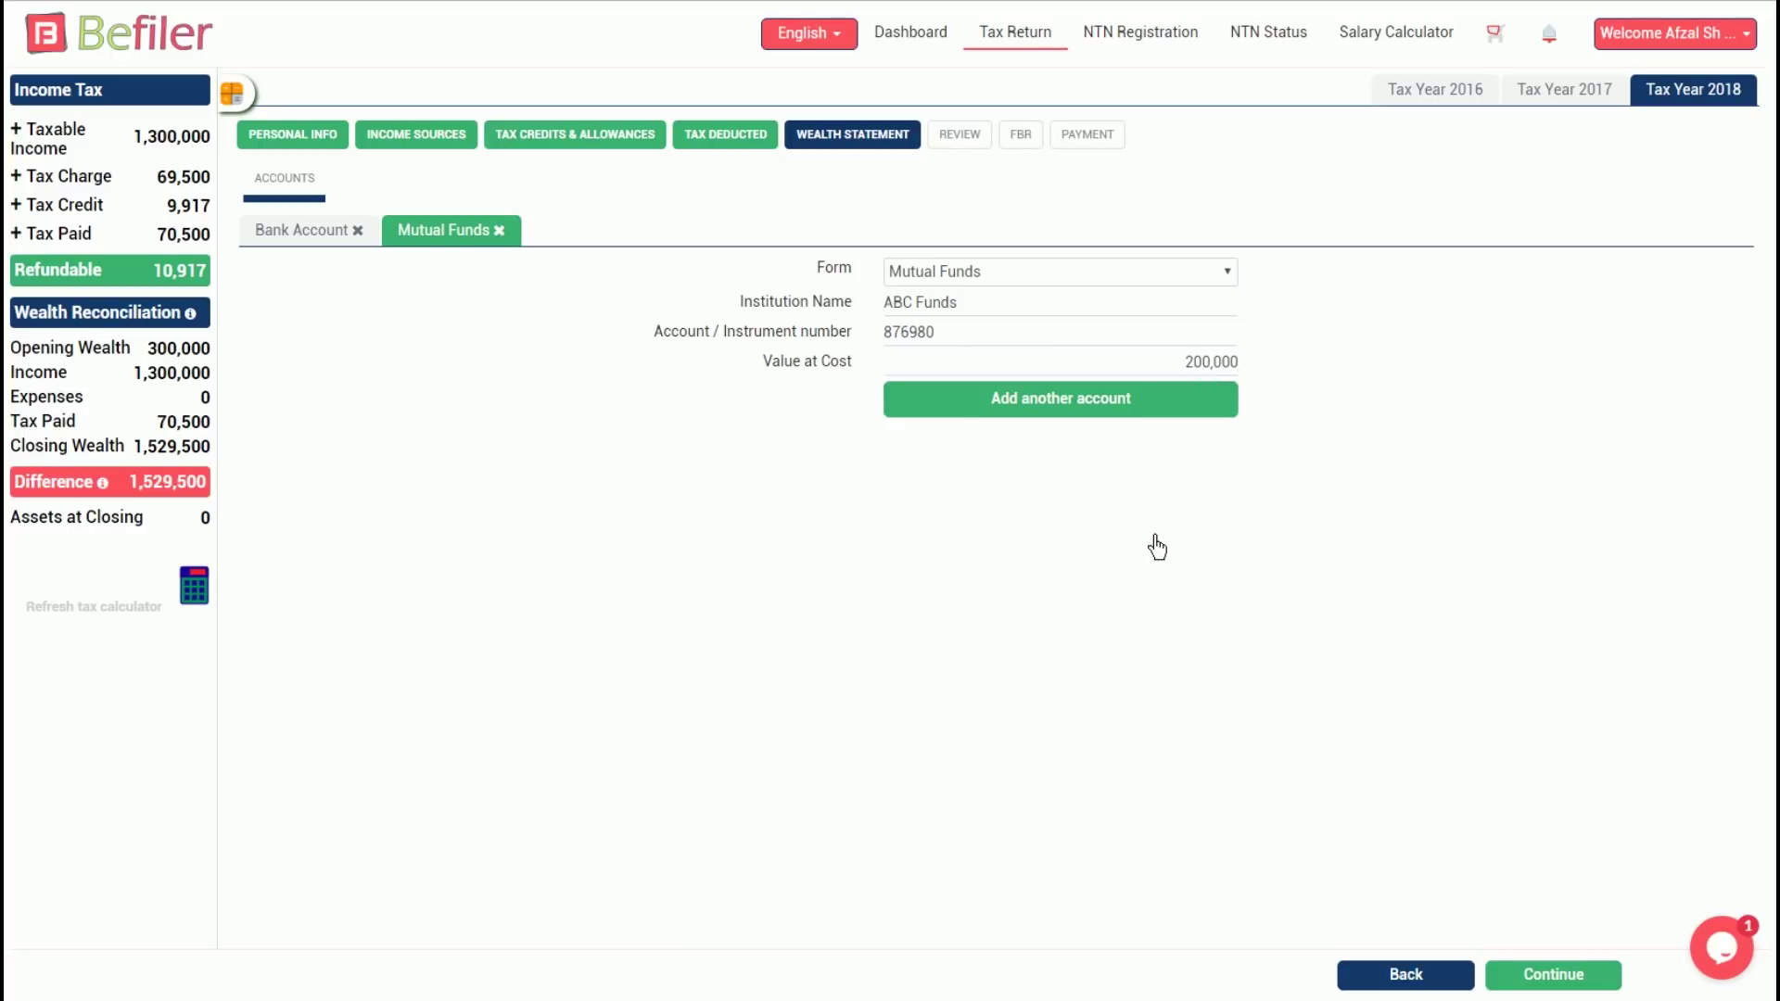
Enter Rent 100,000 and household expenses 229,500, then refresh the tax calculator
click(1585, 982)
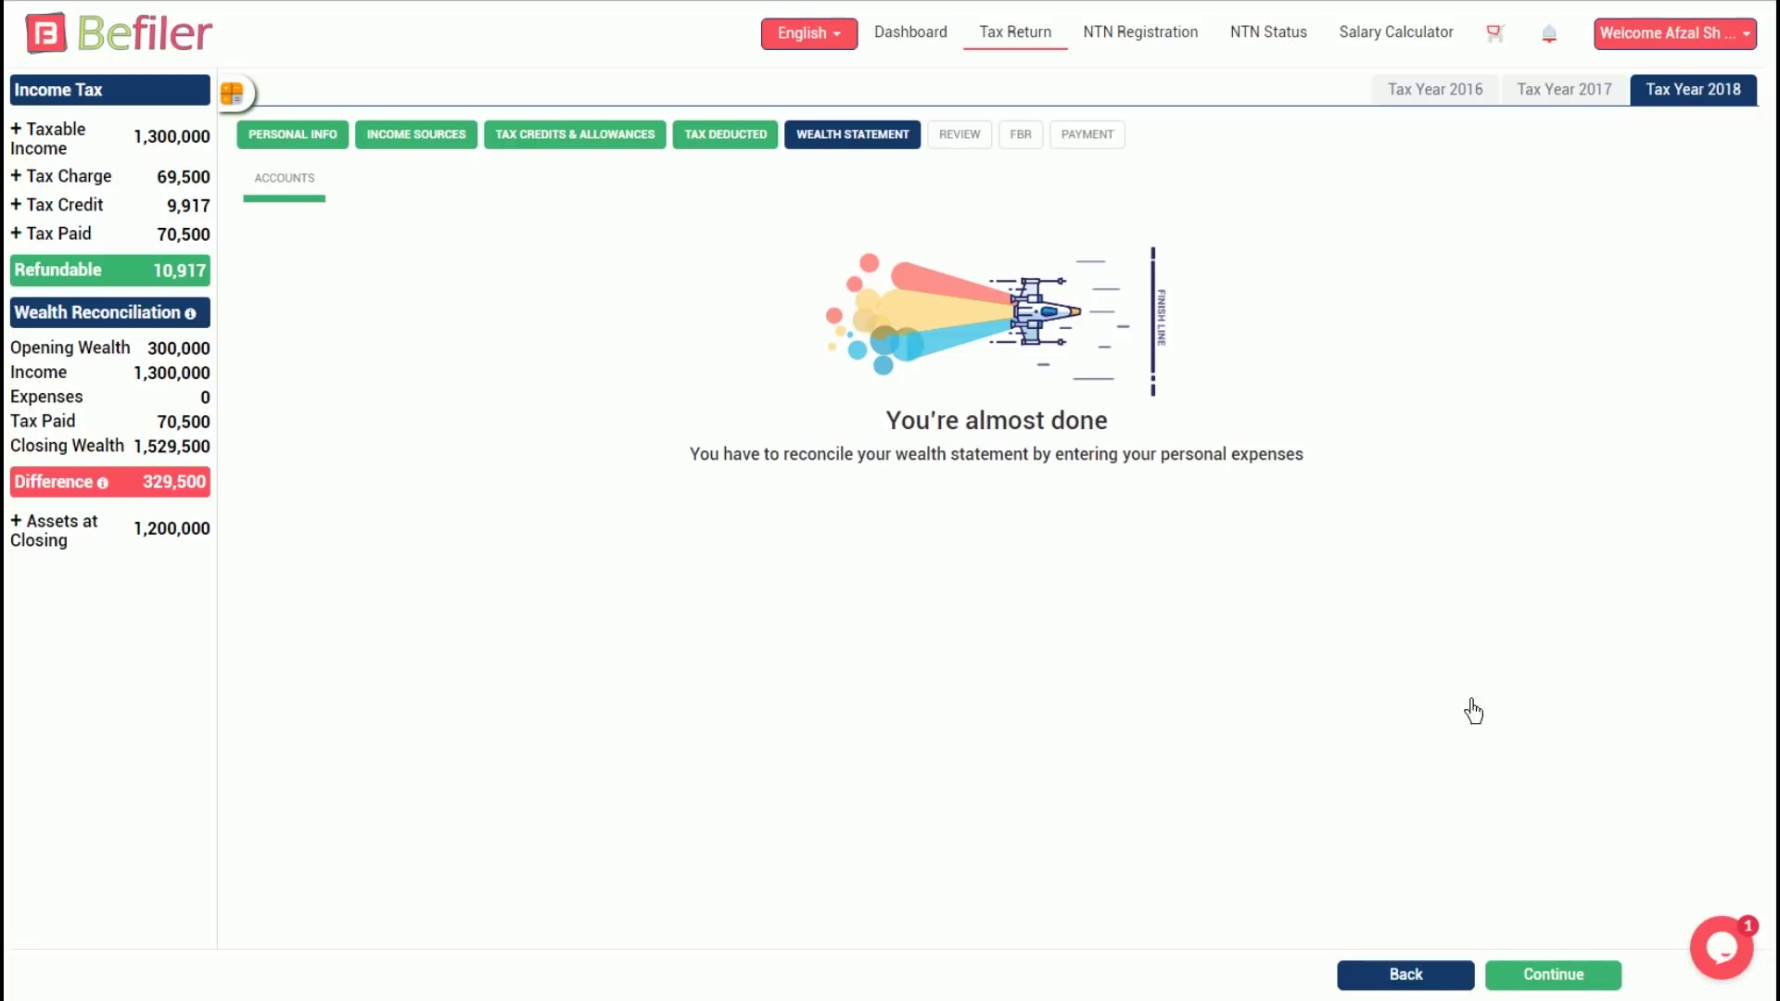
click(1581, 986)
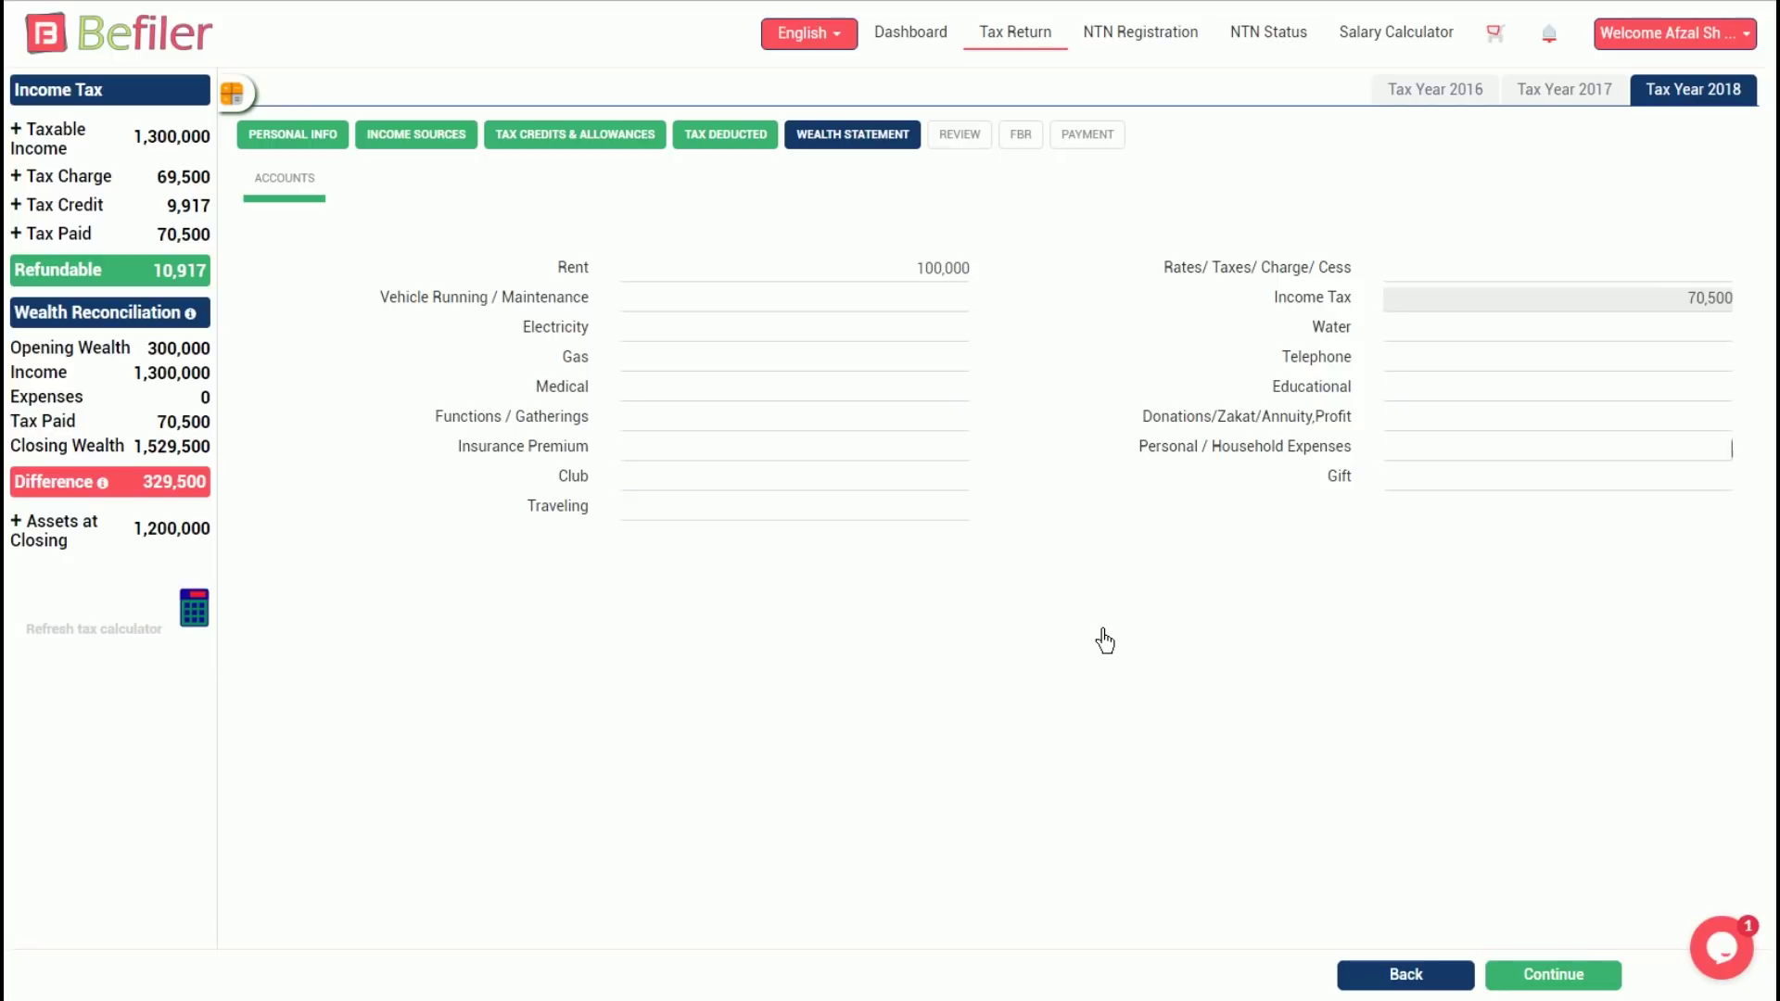
text(500)
click(196, 612)
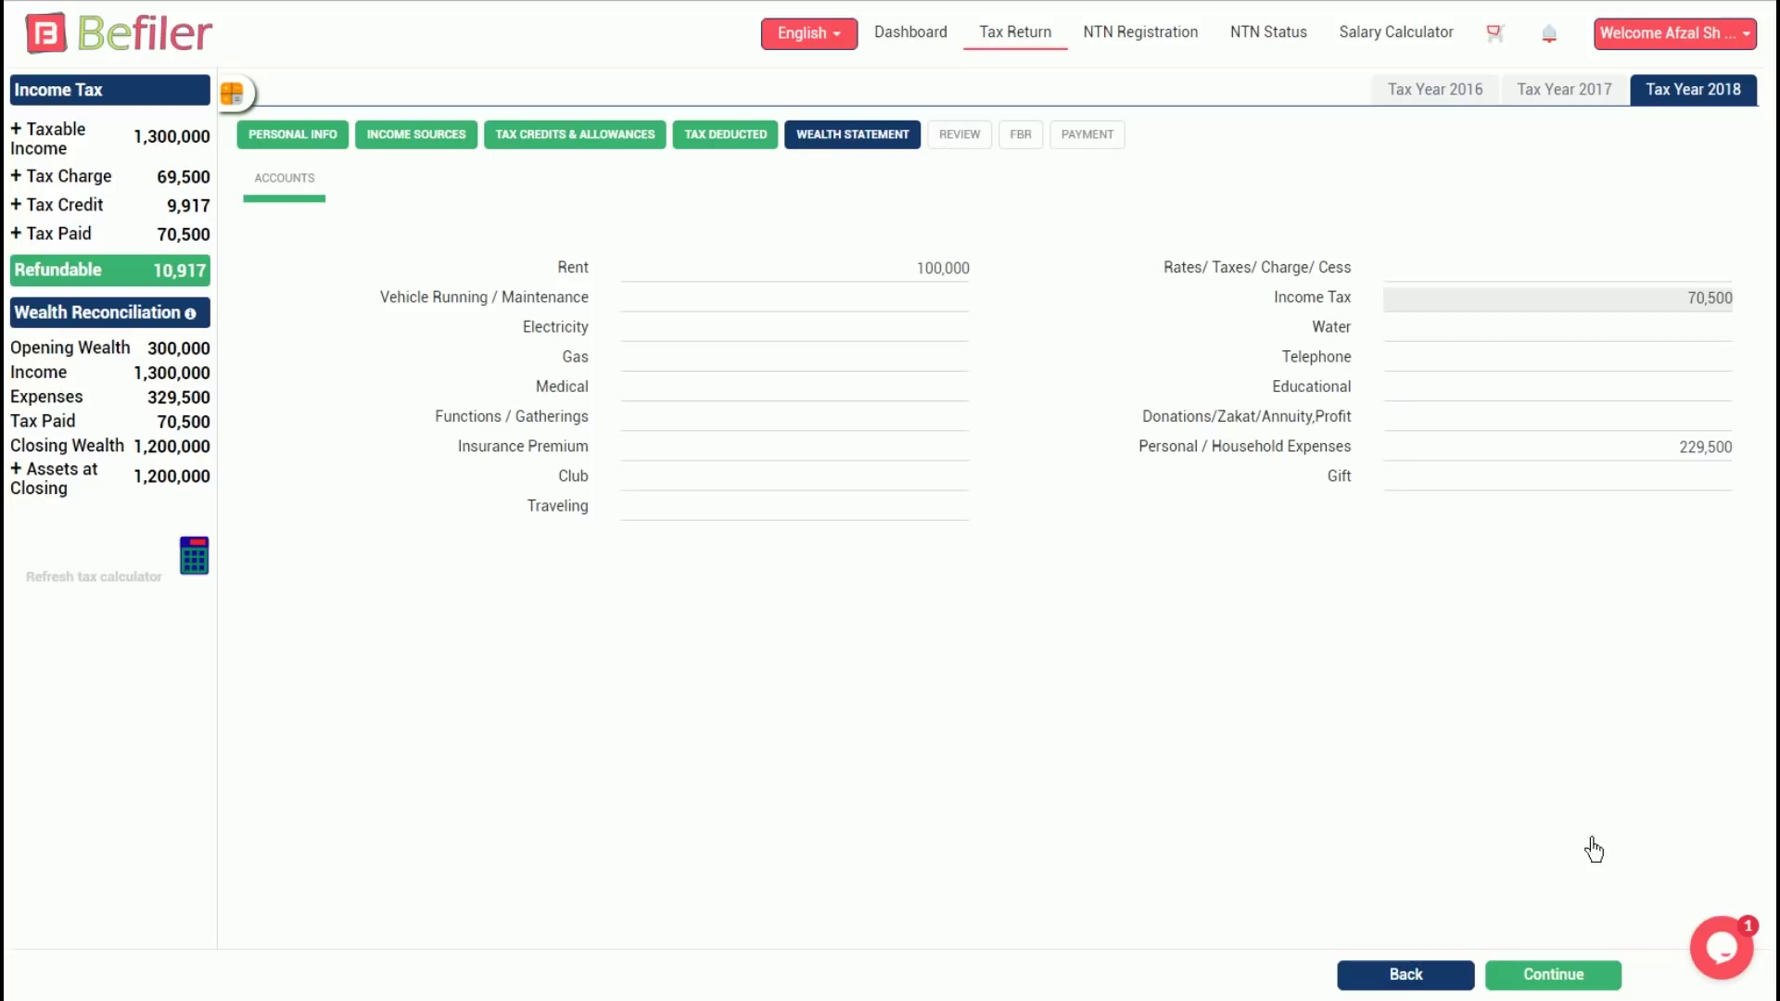
Submit the expenses and scroll through the return summary on the Review page
click(1584, 988)
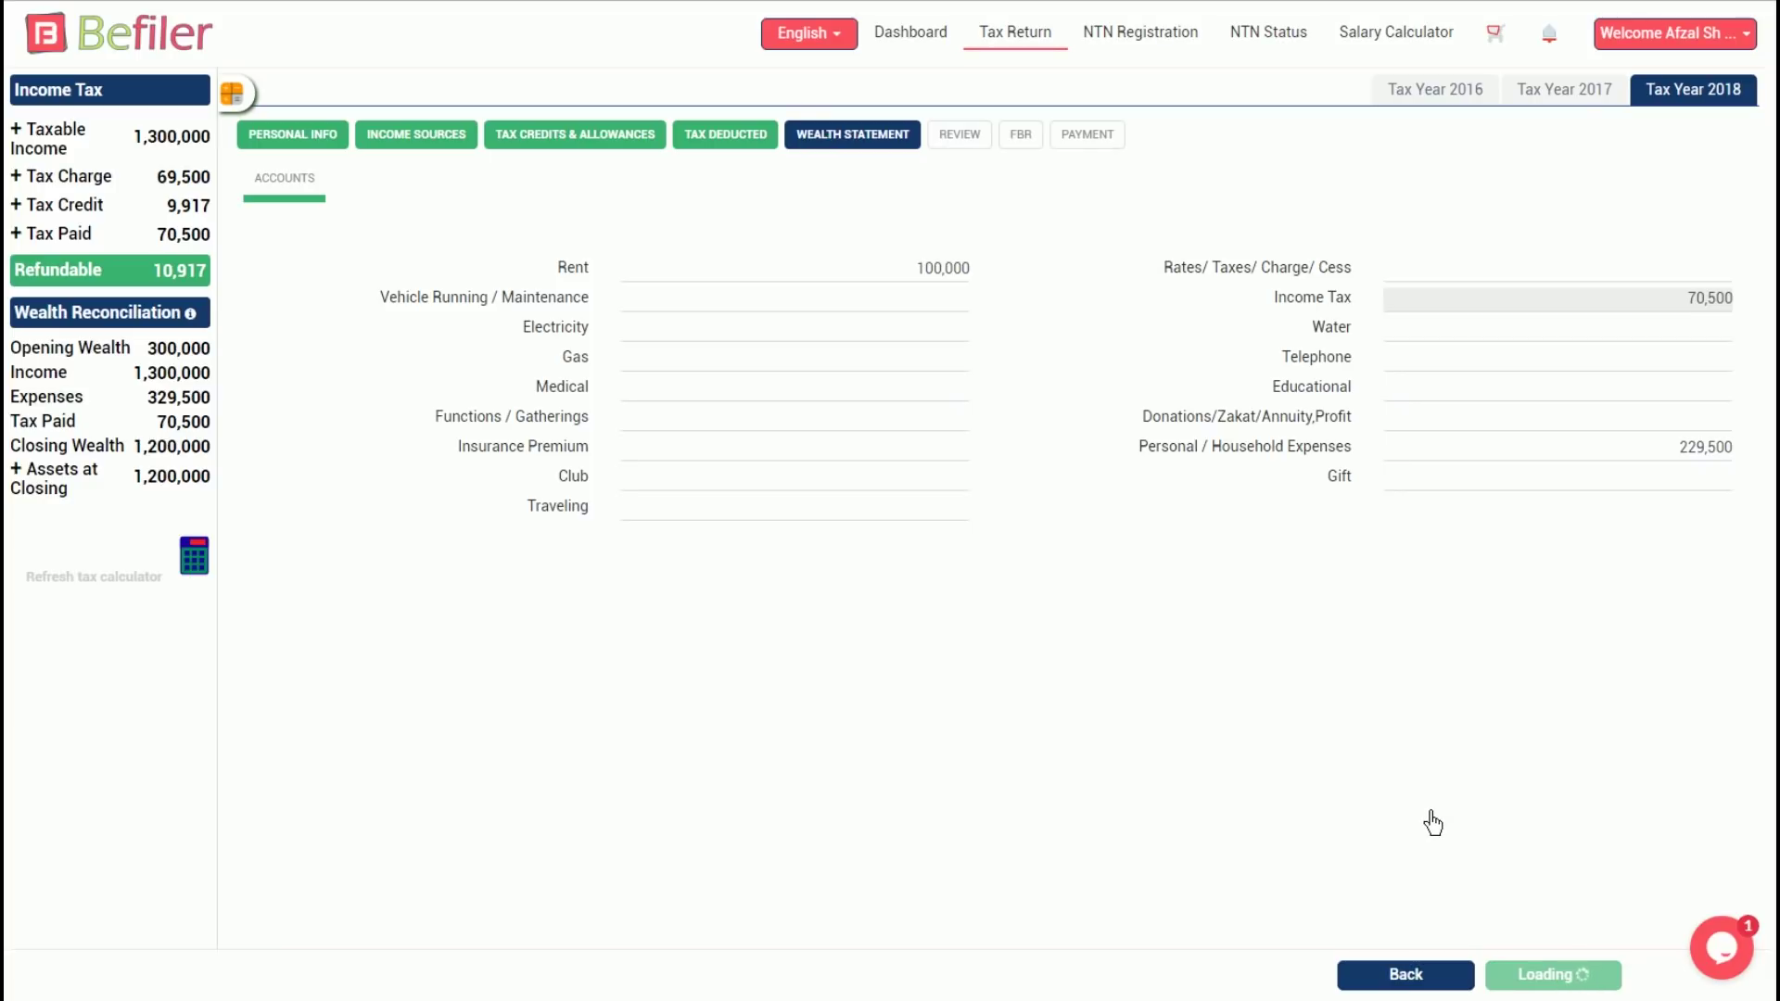
scroll(1351, 548, down, 9)
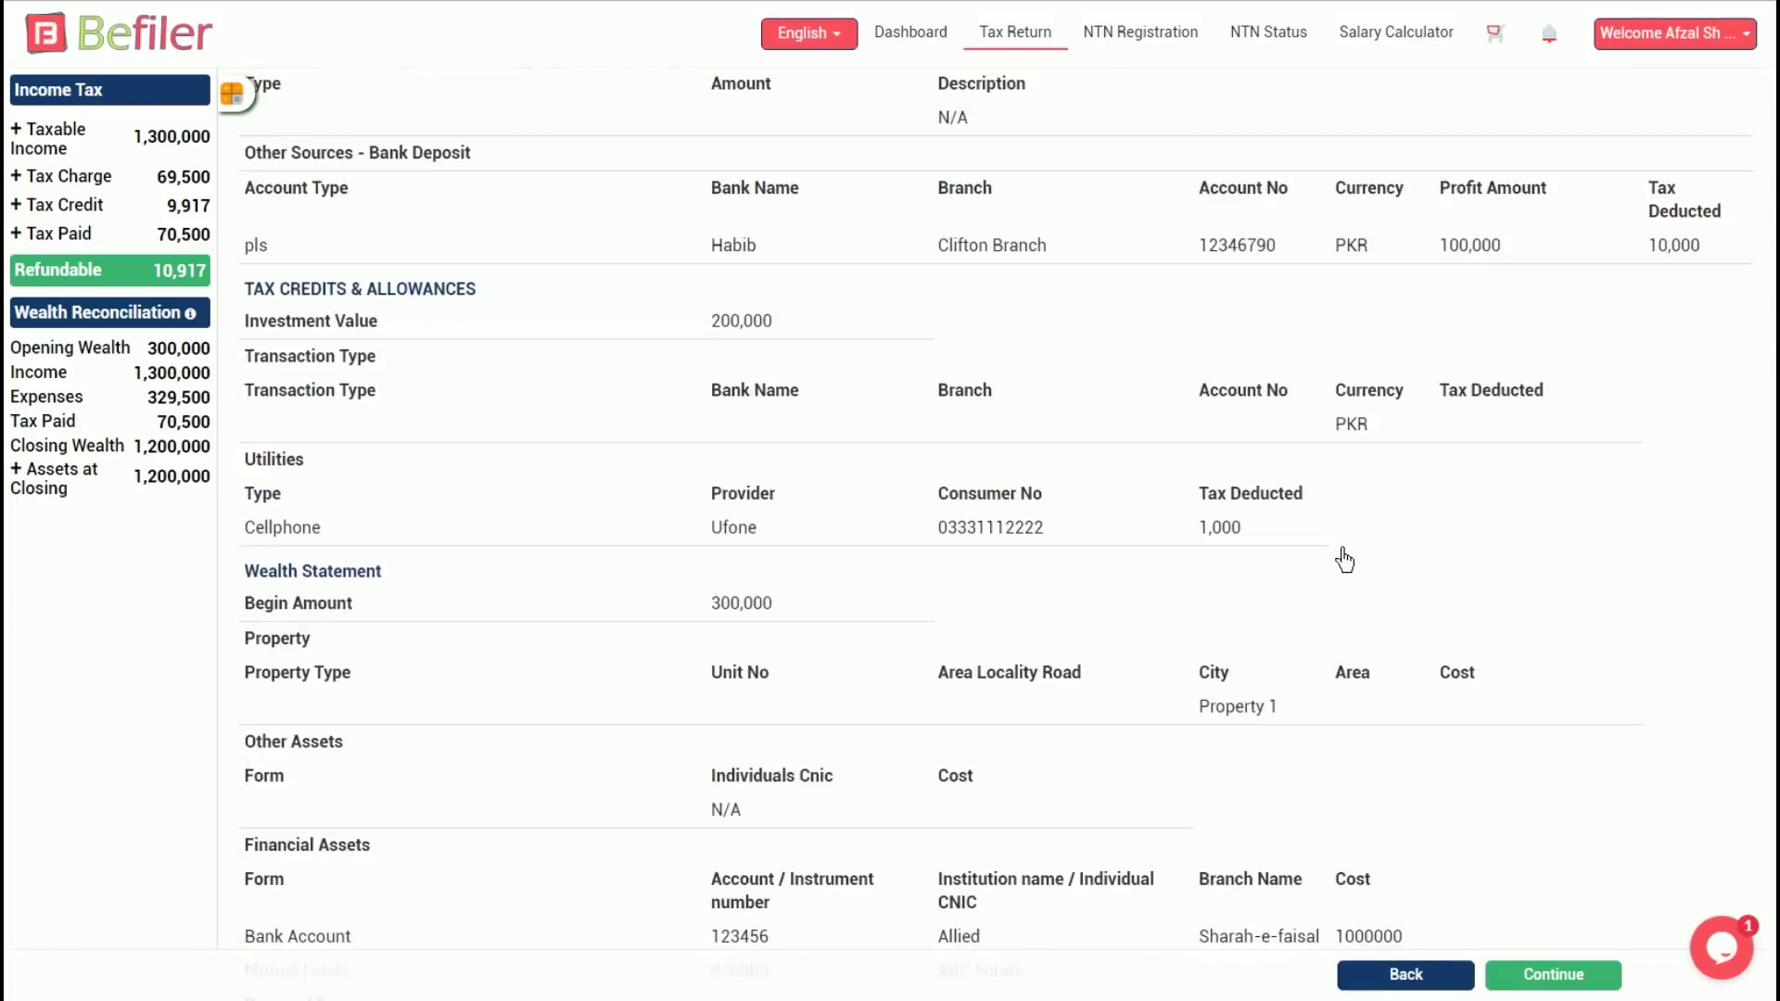
scroll(1345, 560, up, 10)
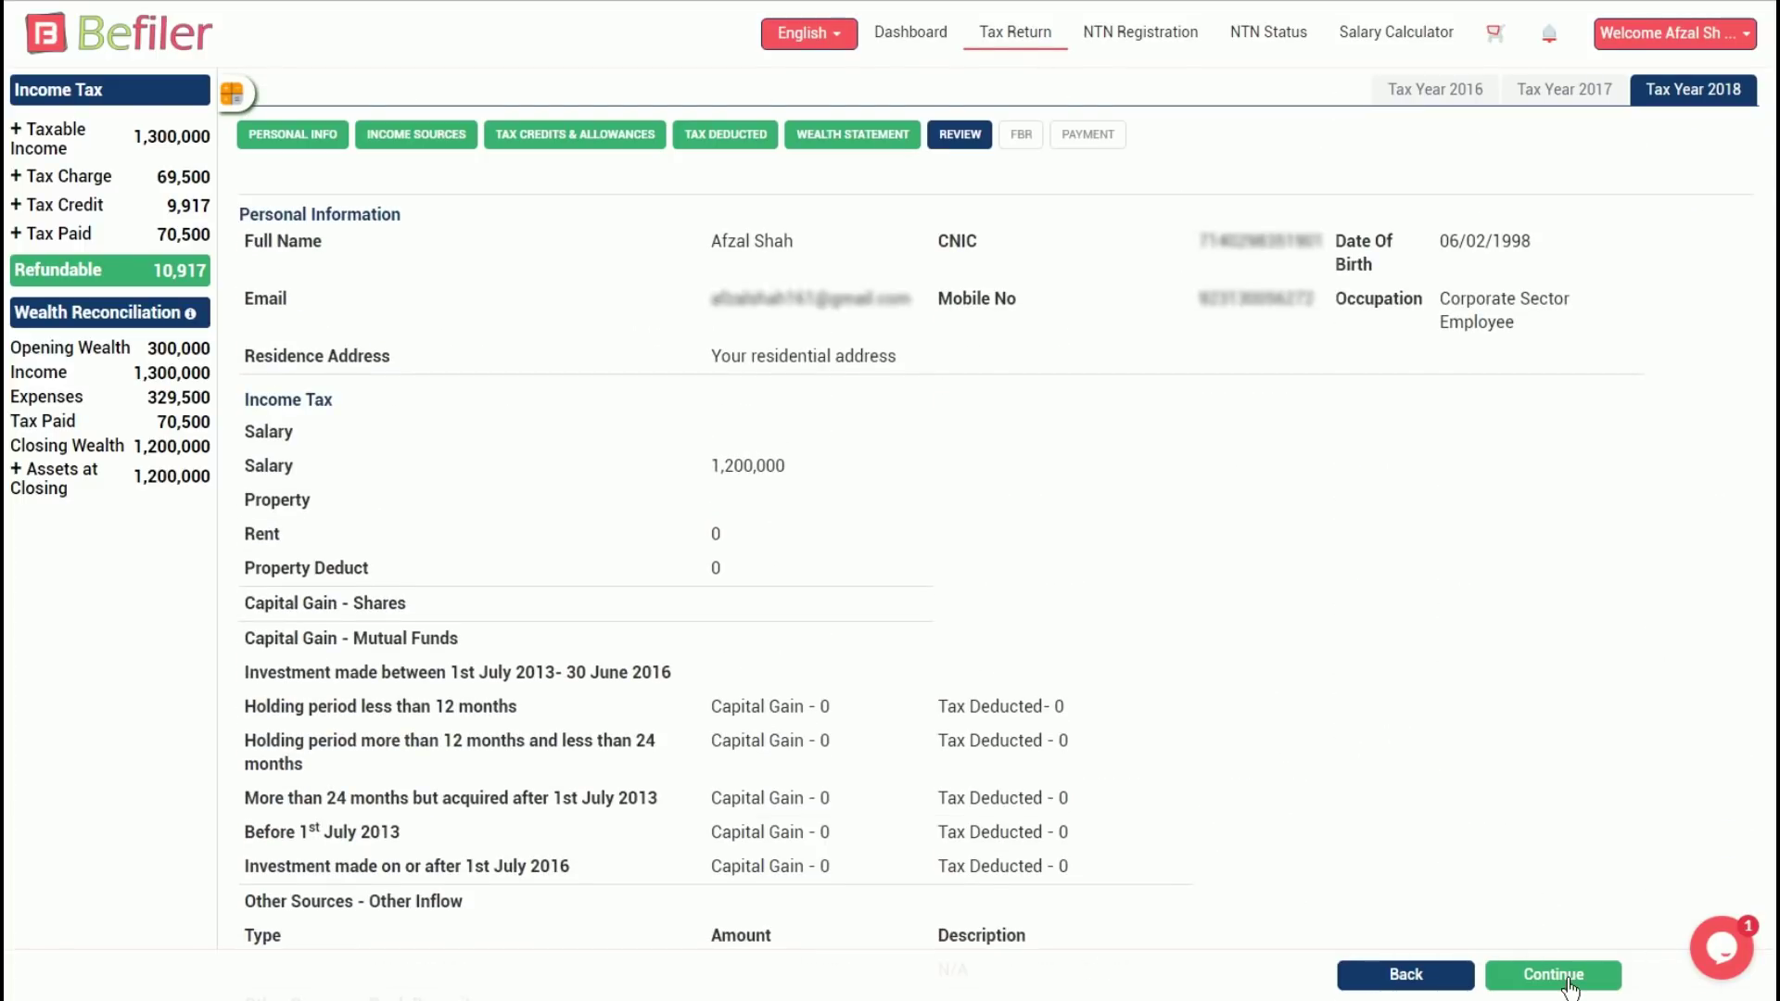
Finish the review, read through the disclaimer and agree to its terms
click(1567, 981)
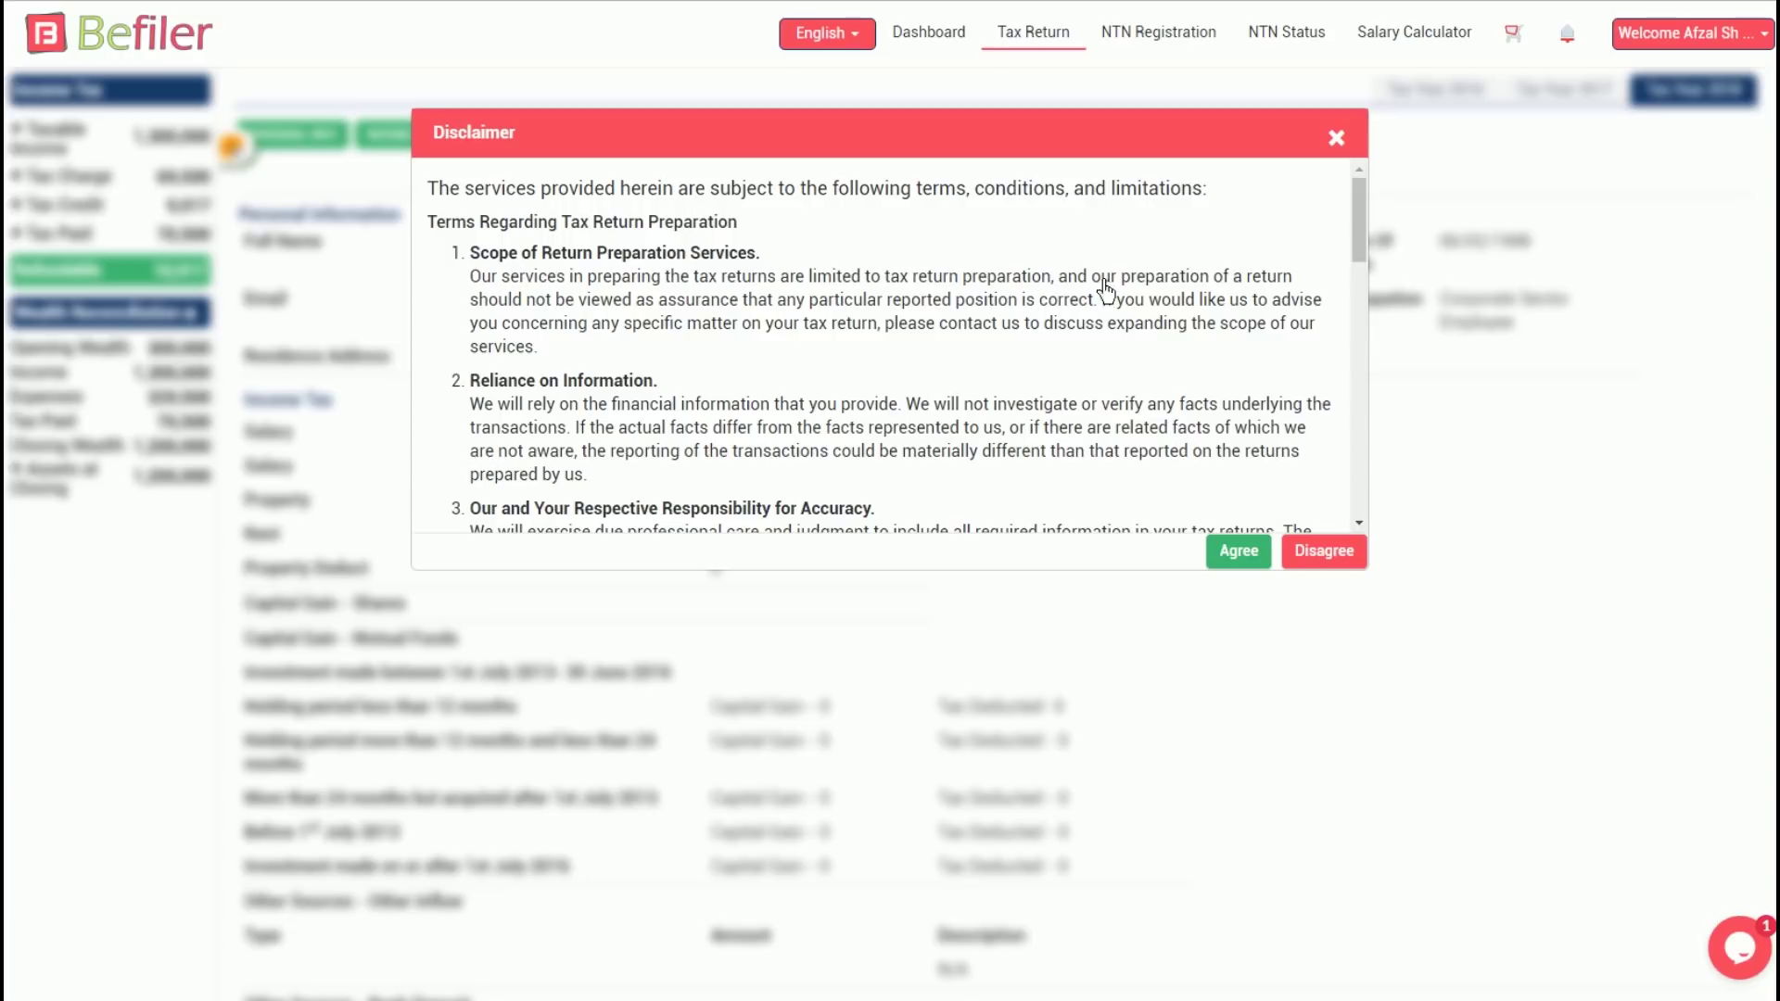
scroll(1317, 278, down, 4)
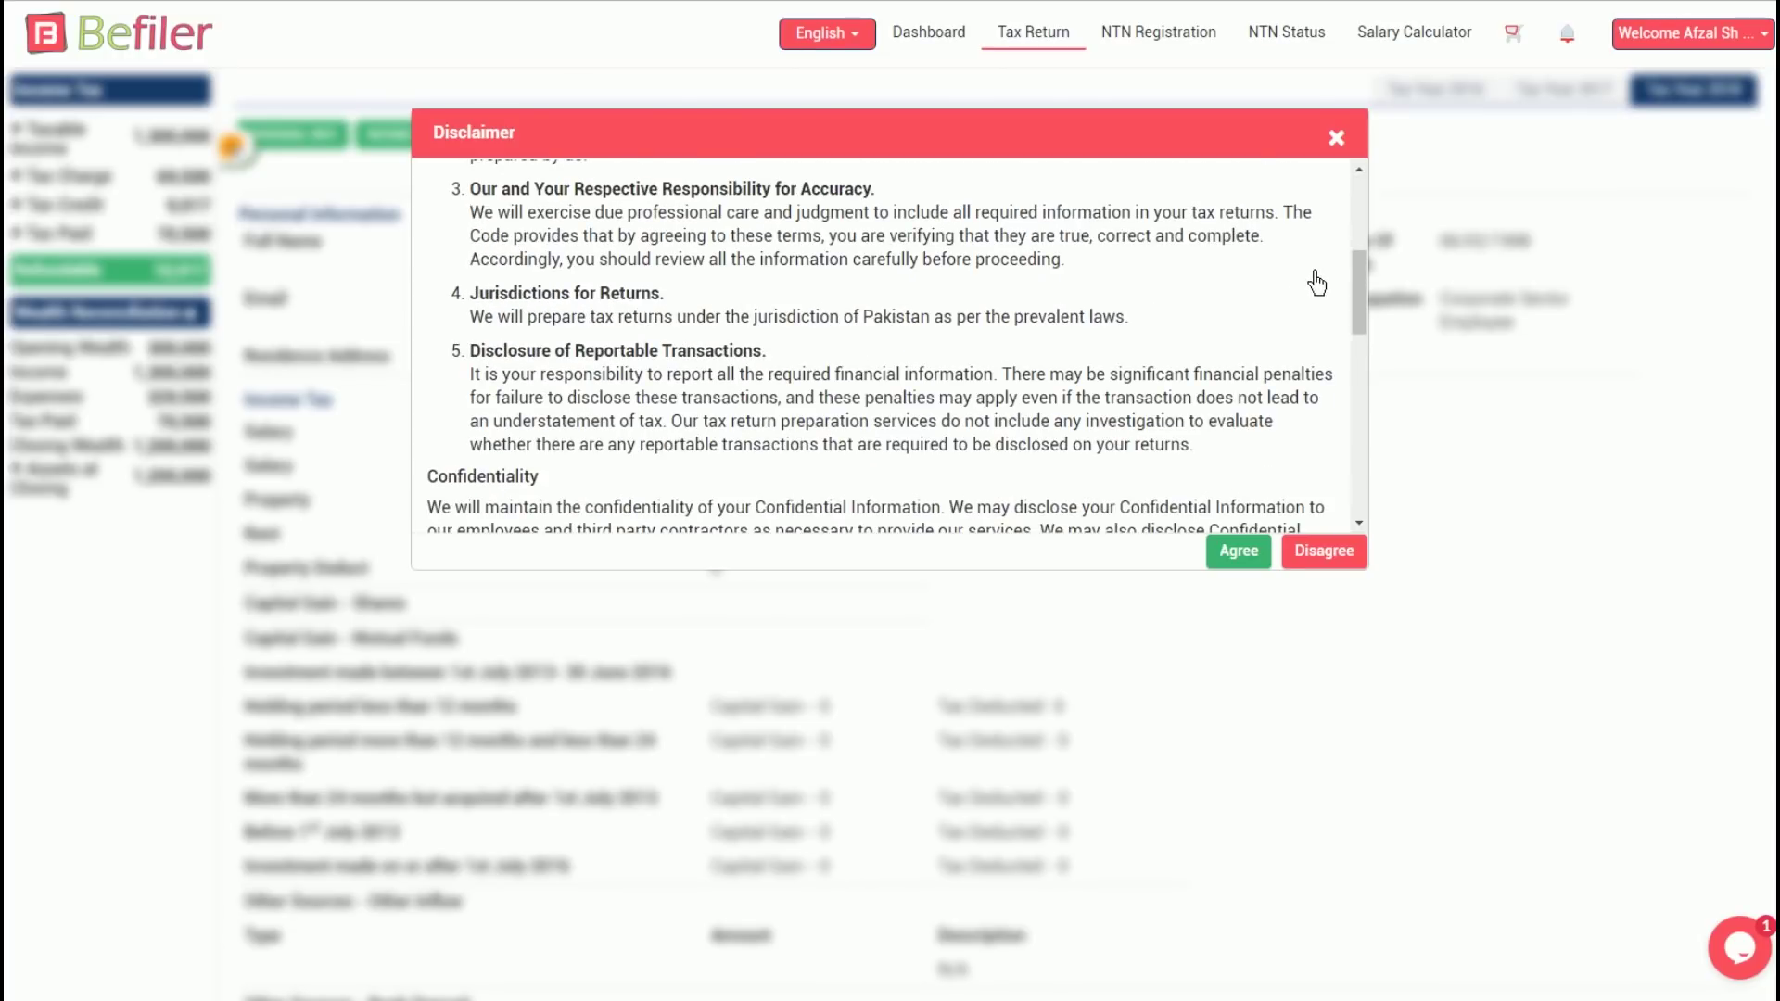
scroll(1317, 283, down, 8)
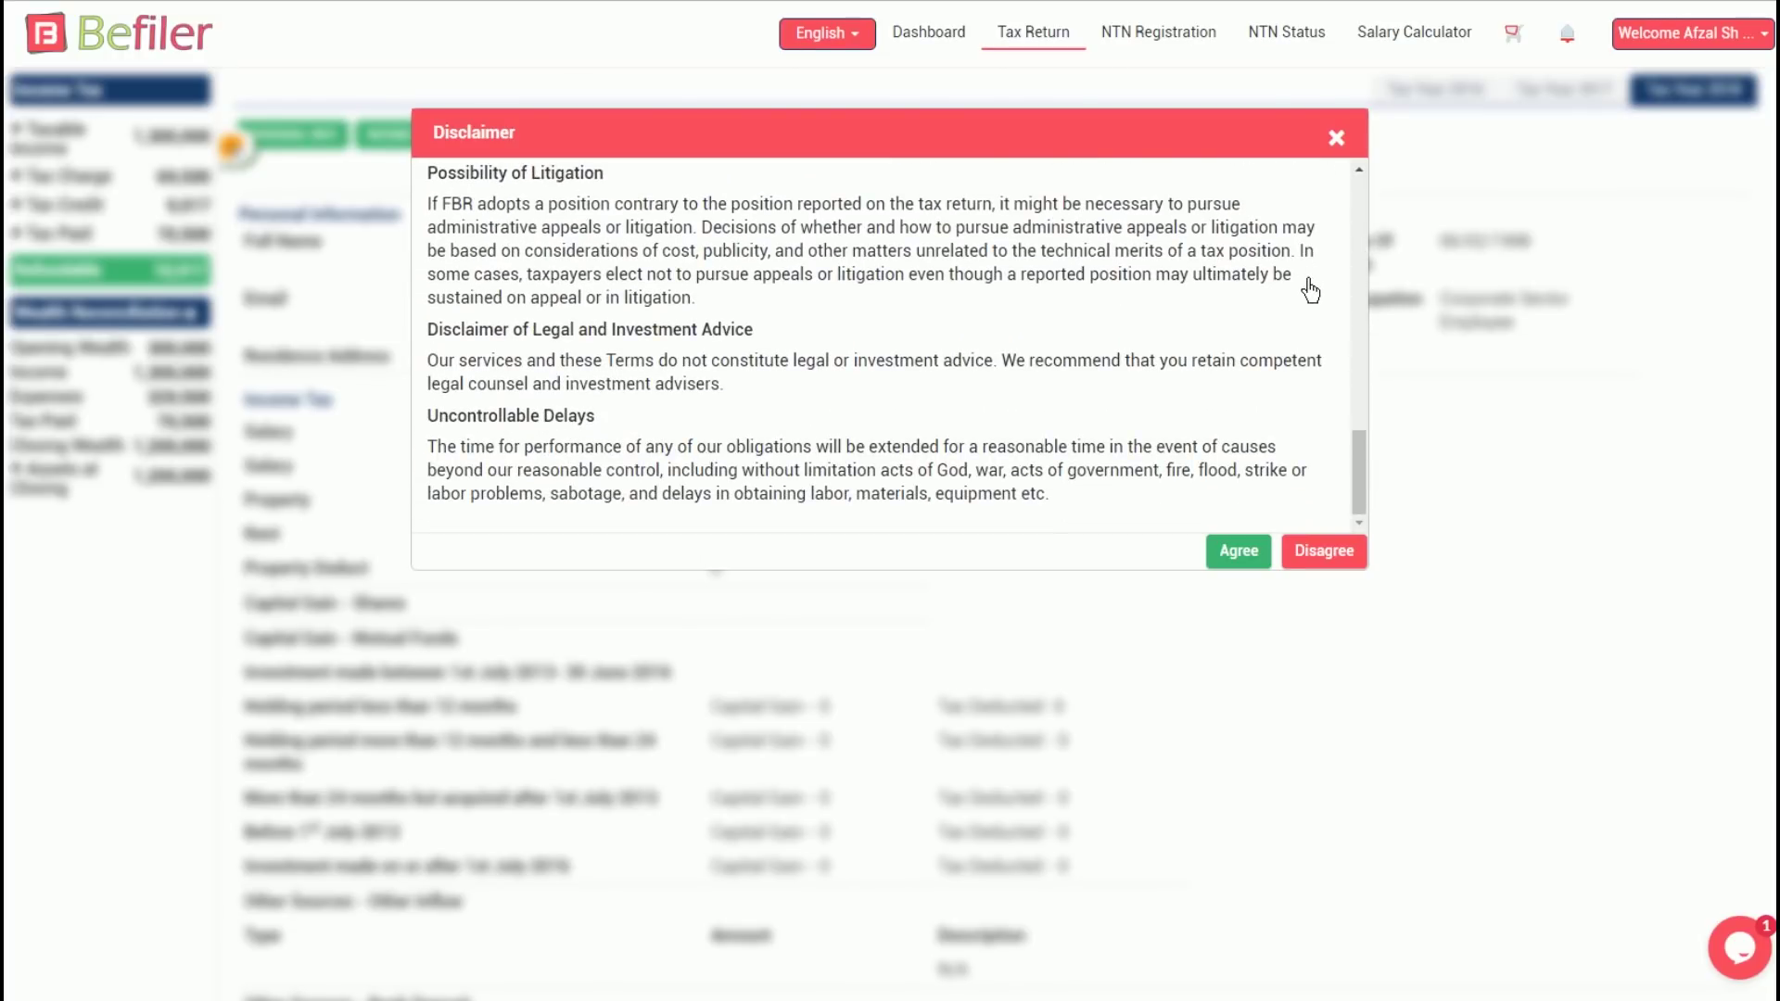
click(1234, 551)
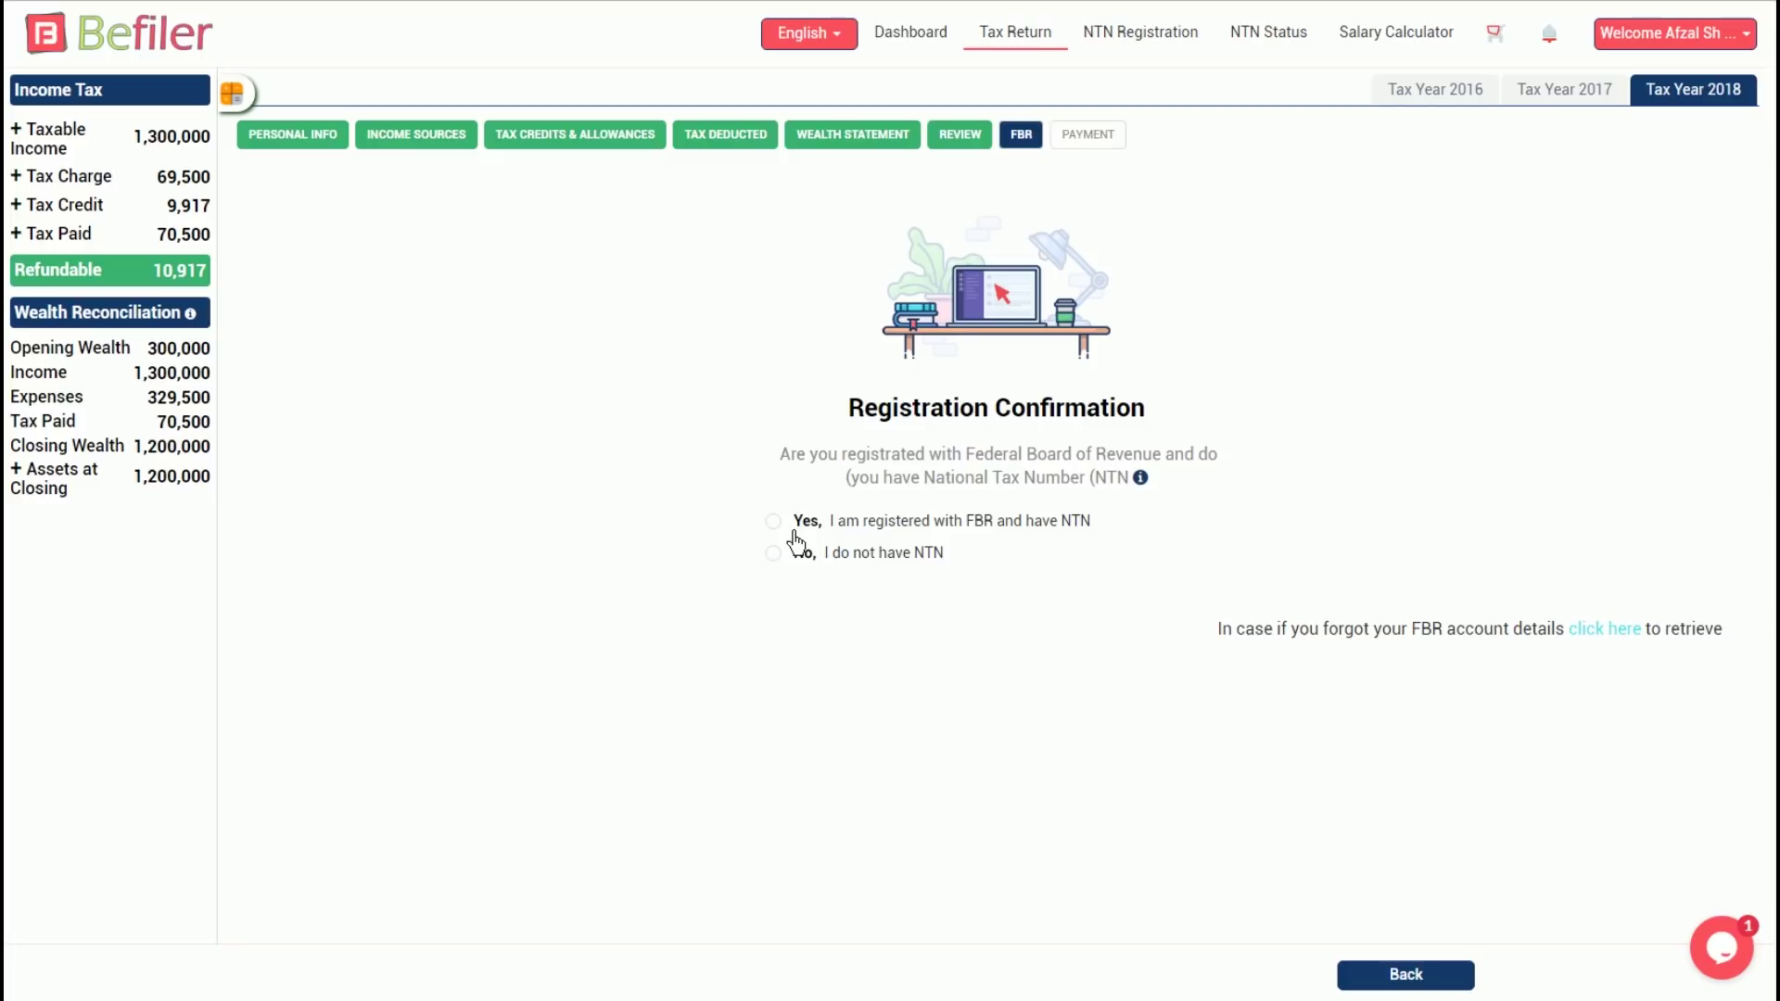
Confirm FBR registration with an NTN, enter the FBR password and PIN, and log in
click(788, 522)
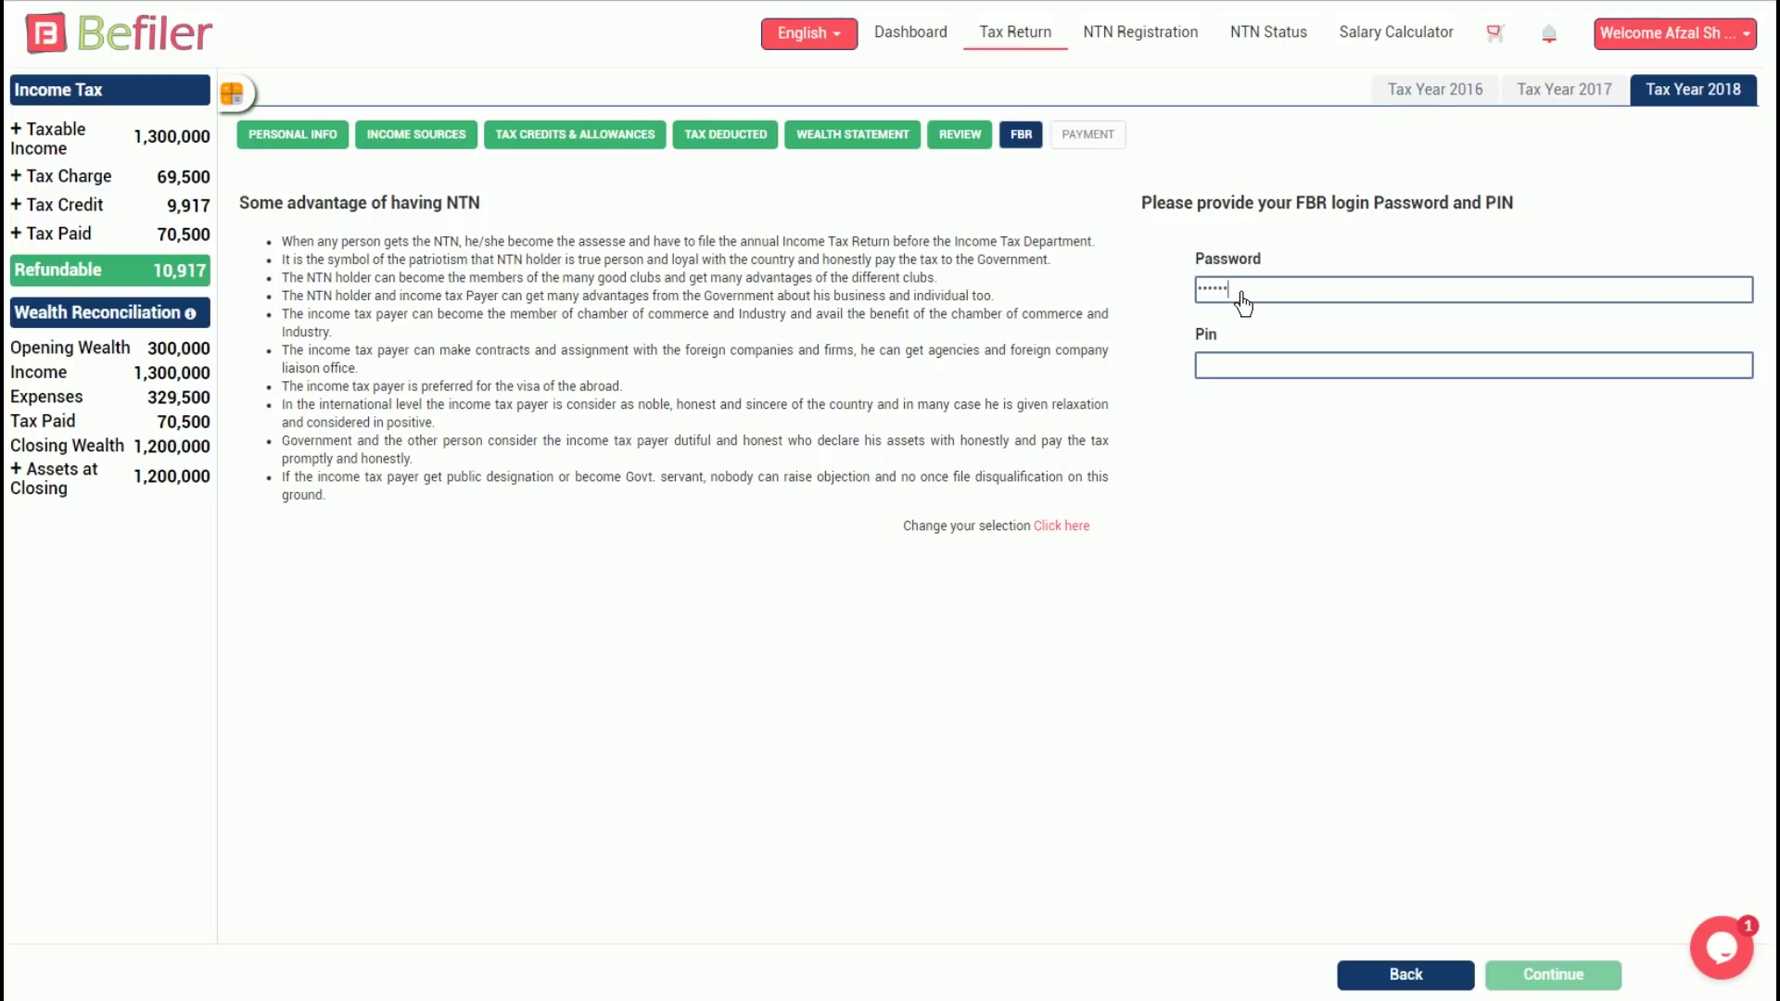
click(1229, 367)
text(12)
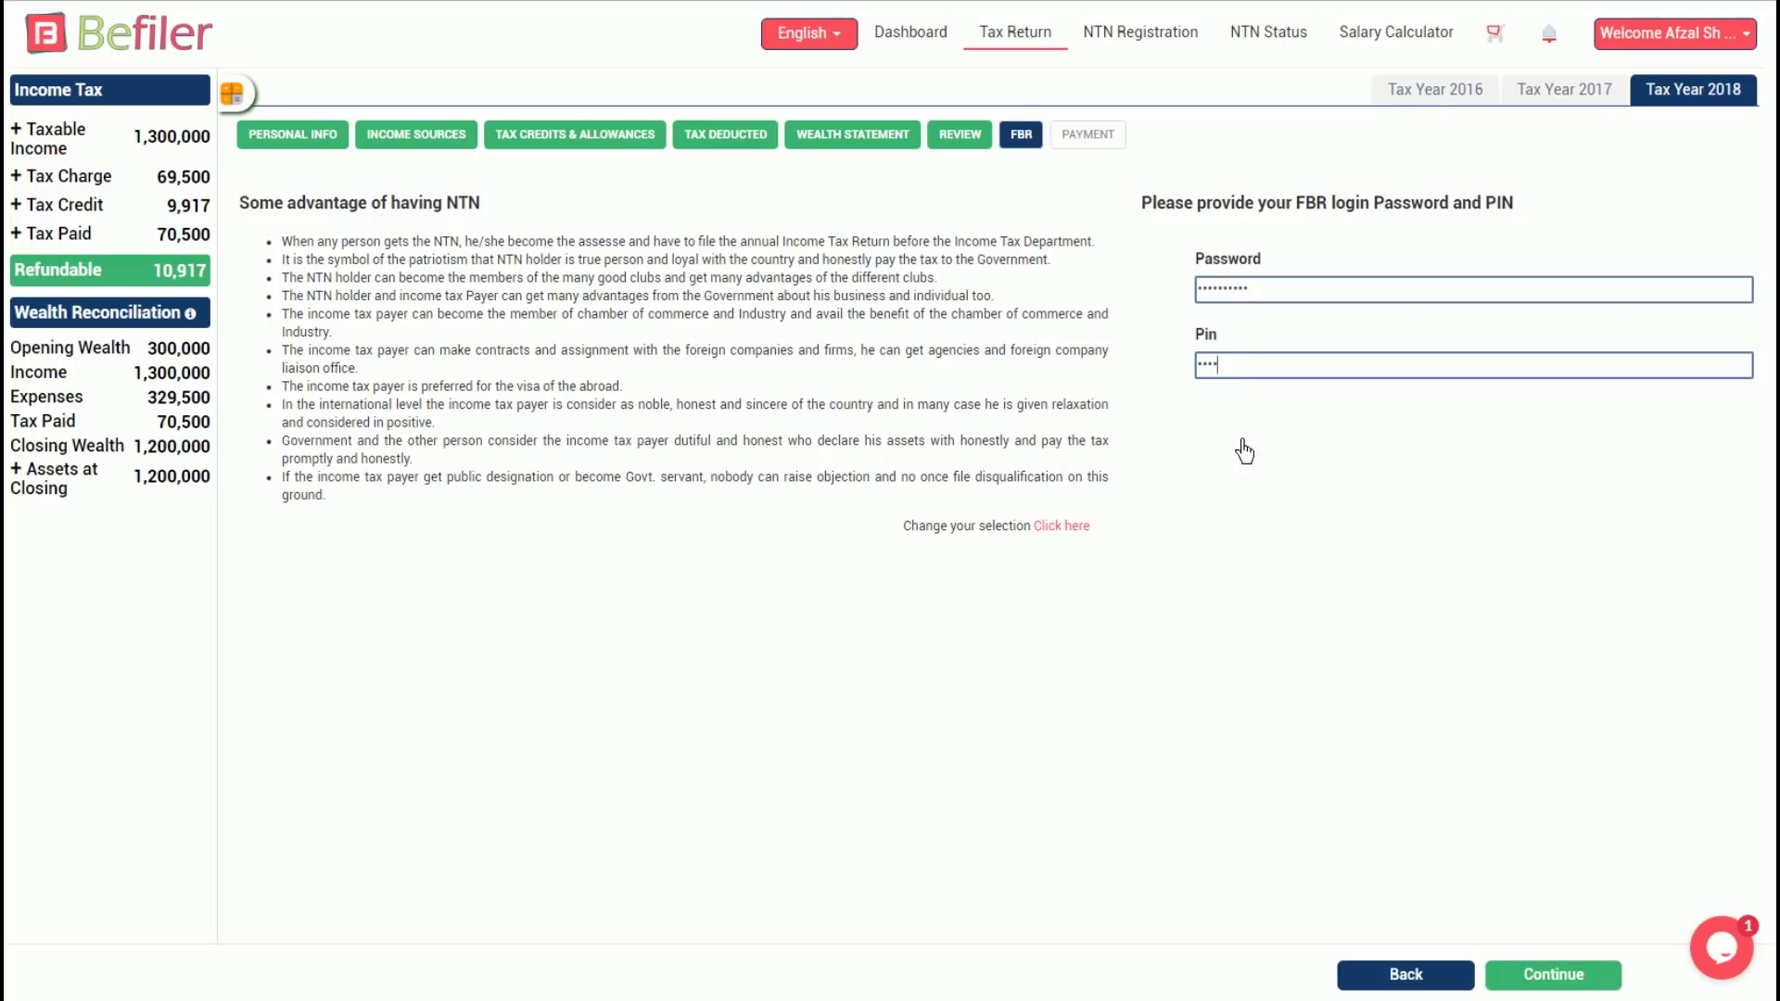
click(1562, 971)
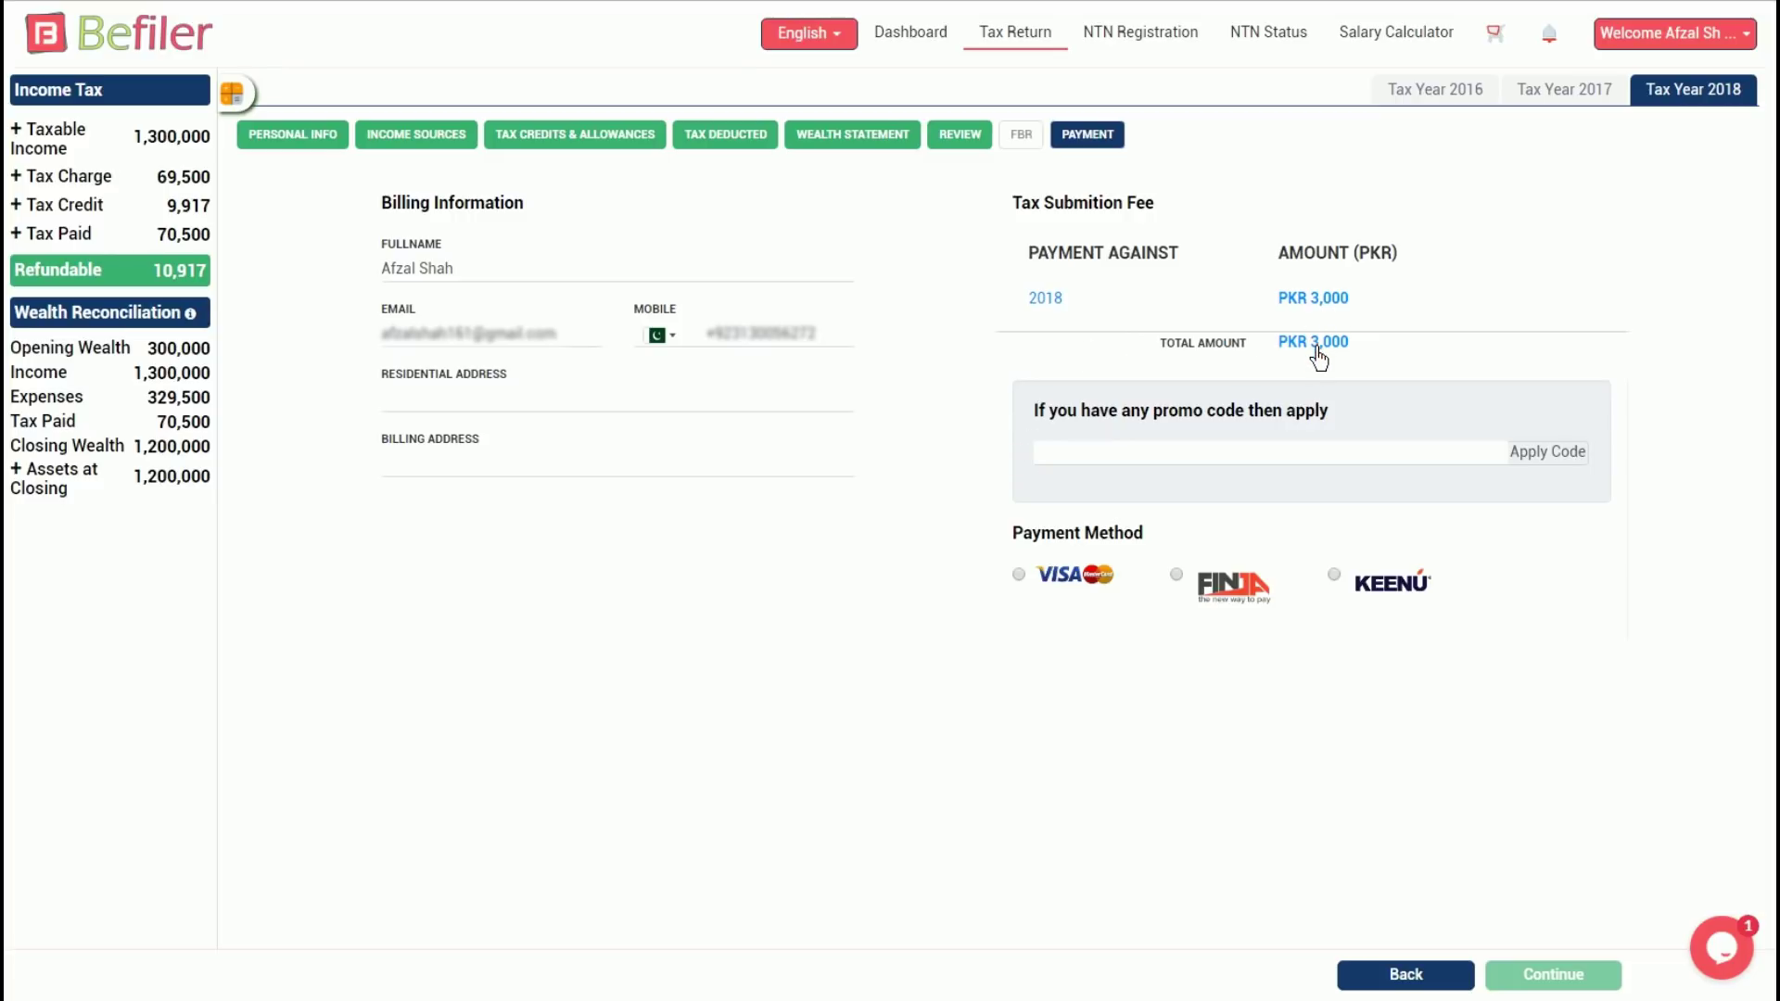
Settle on VISA as the payment method after briefly switching to KEENU
click(1039, 591)
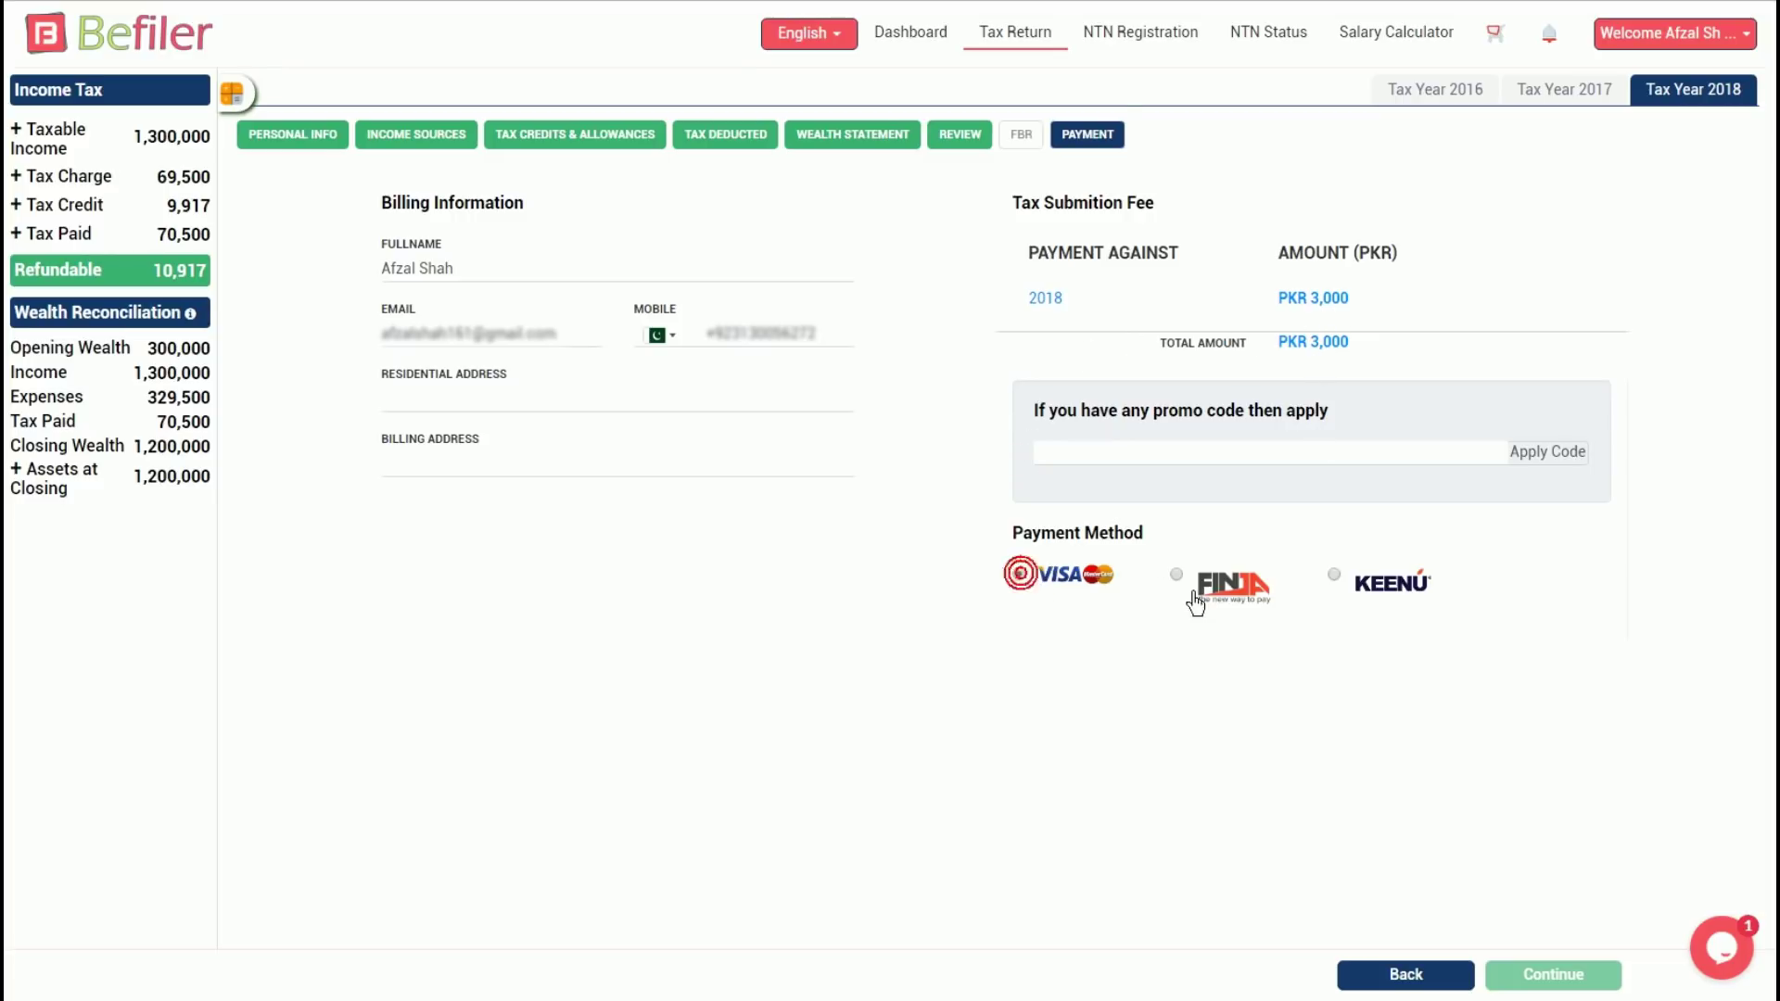
click(1349, 584)
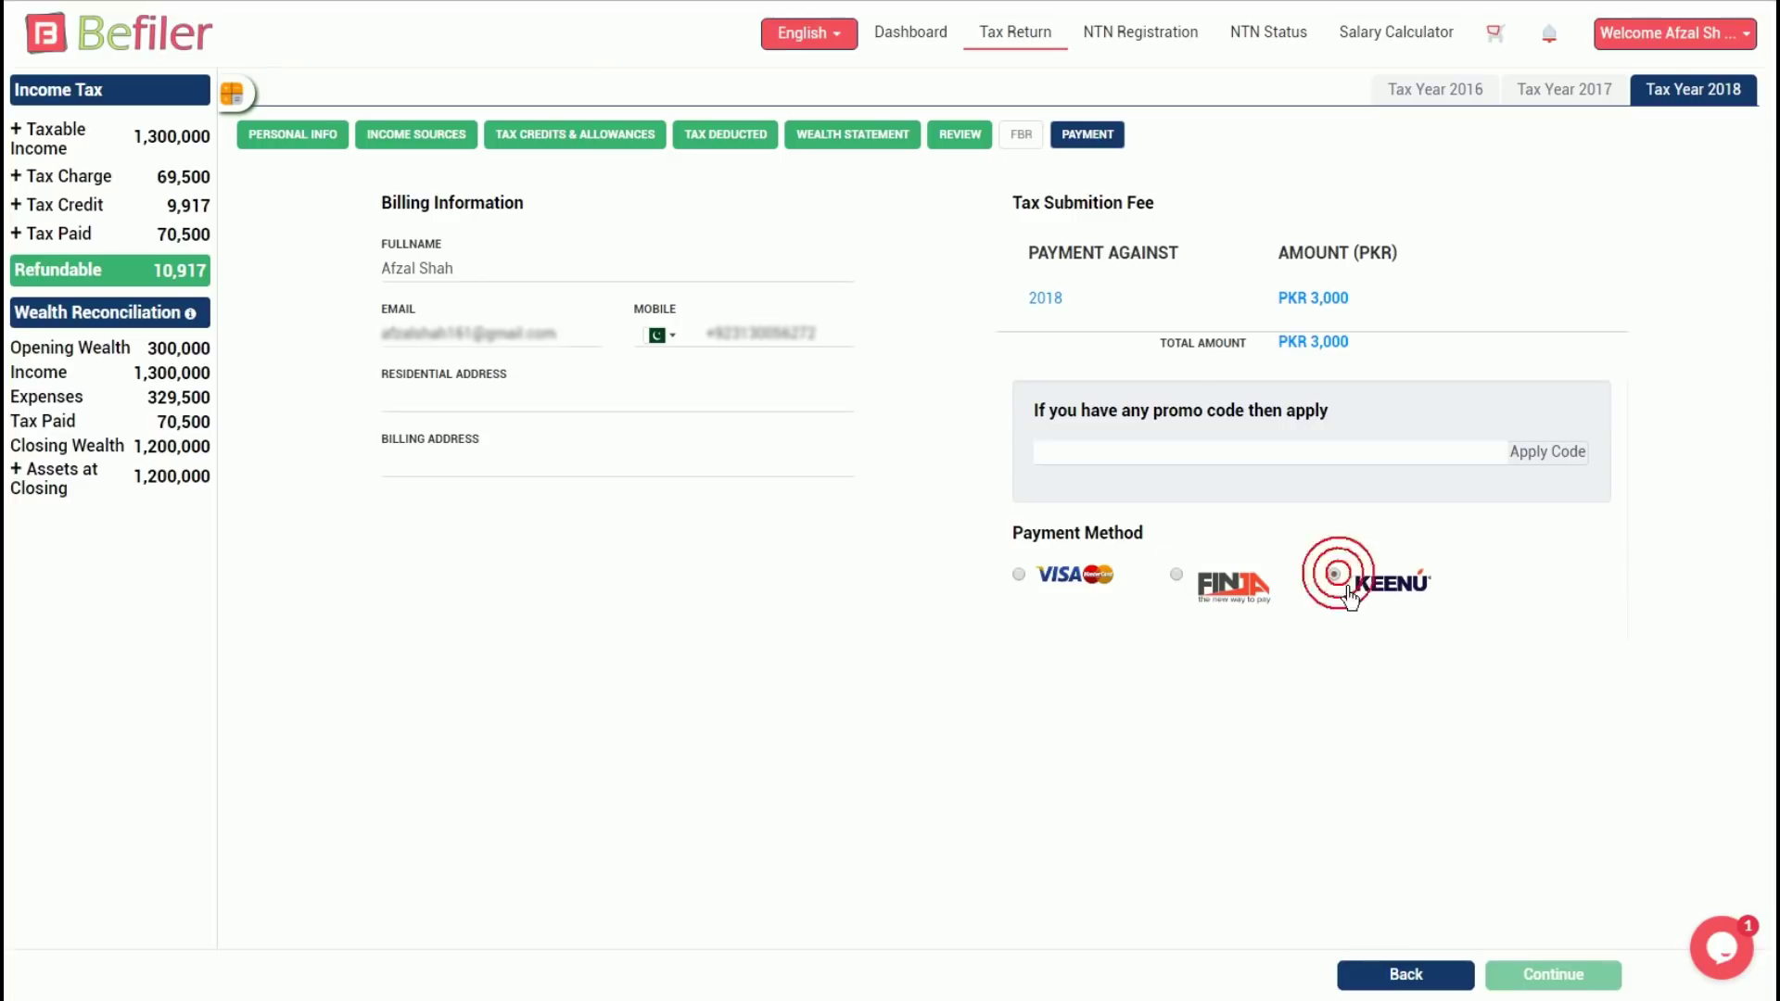
click(1038, 592)
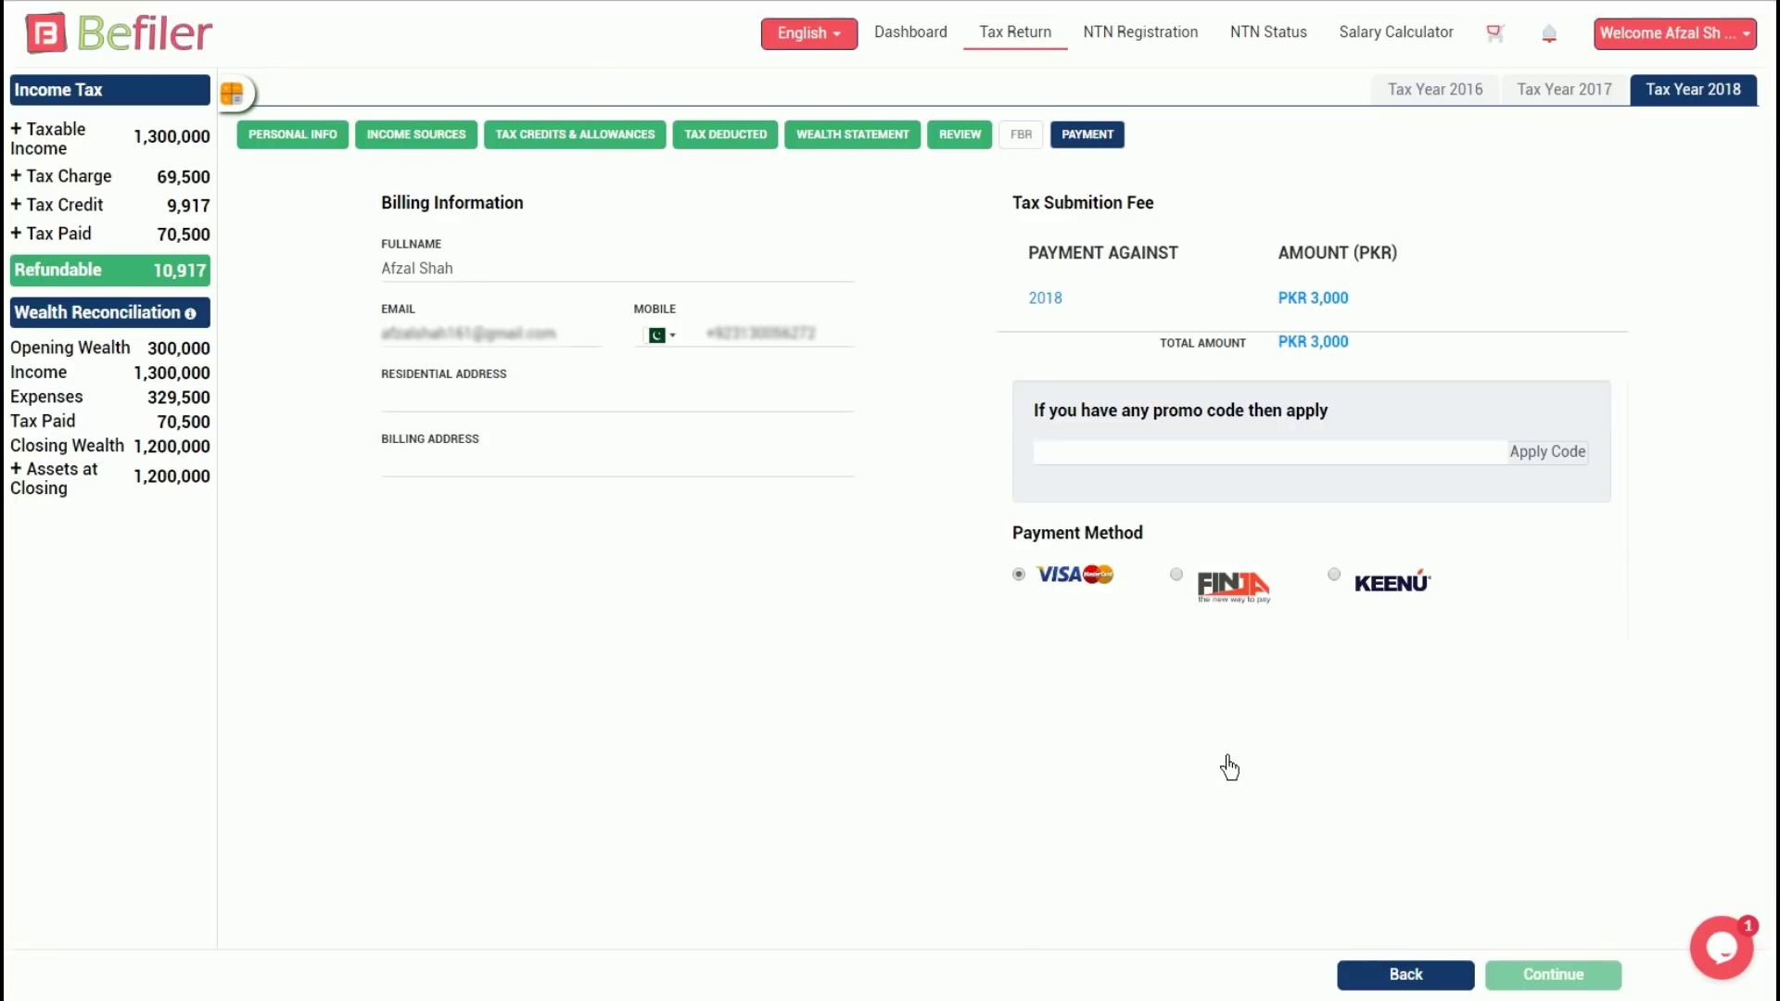